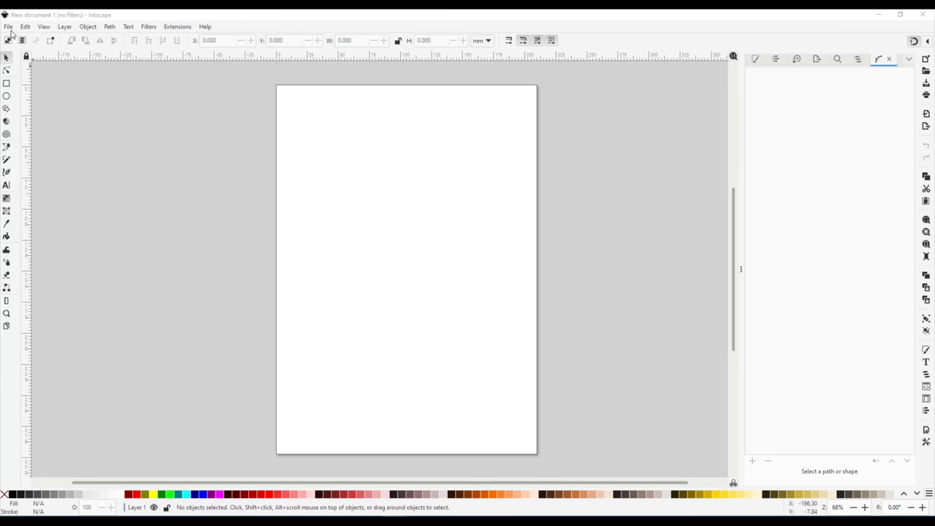
# Set the desk colour to white in the document properties
pyautogui.click(9, 27)
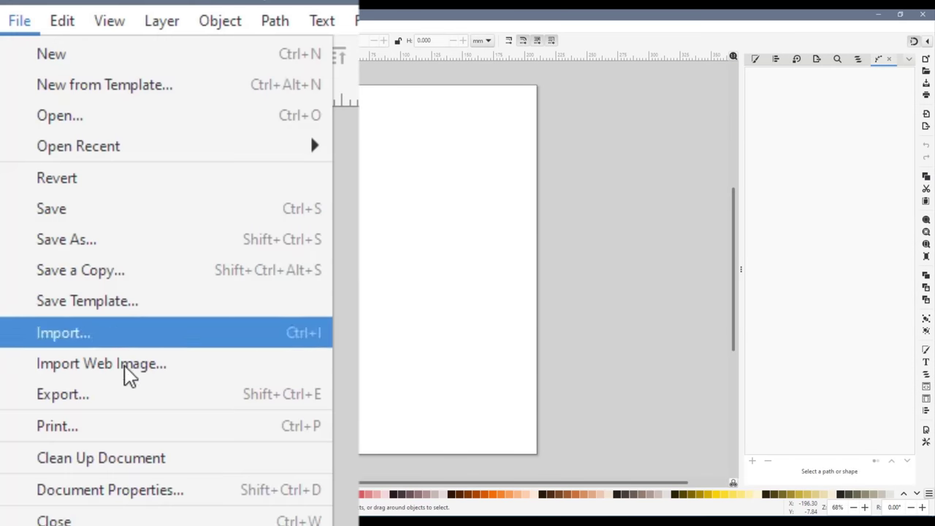
pyautogui.click(157, 497)
pyautogui.click(521, 236)
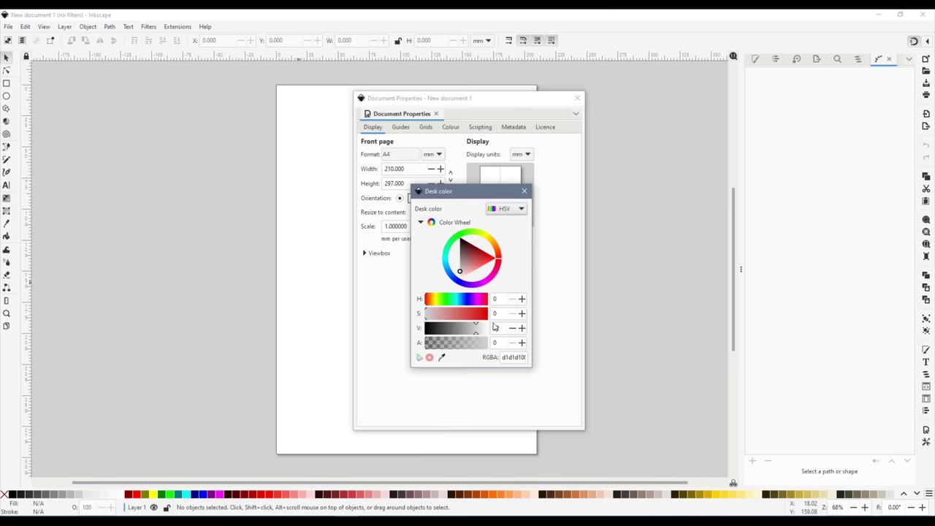
pyautogui.moveTo(478, 328); pyautogui.dragTo(489, 328)
pyautogui.click(524, 191)
pyautogui.click(577, 97)
# Draw a narrow grey rectangle about 270 mm tall and two crossing freehand lines over it
pyautogui.scroll(12, 388, 318)
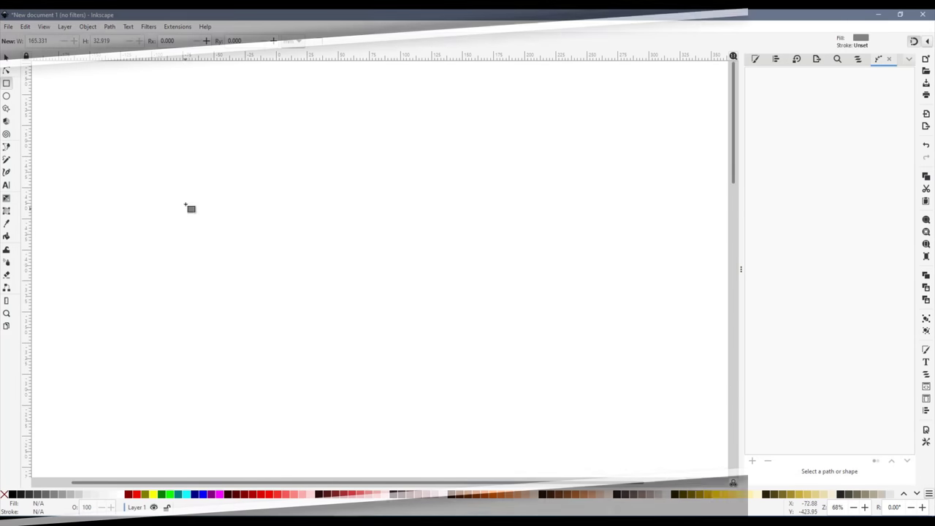
pyautogui.moveTo(284, 116)
pyautogui.mouseDown()
pyautogui.moveTo(424, 435)
pyautogui.moveTo(371, 454)
pyautogui.mouseUp()
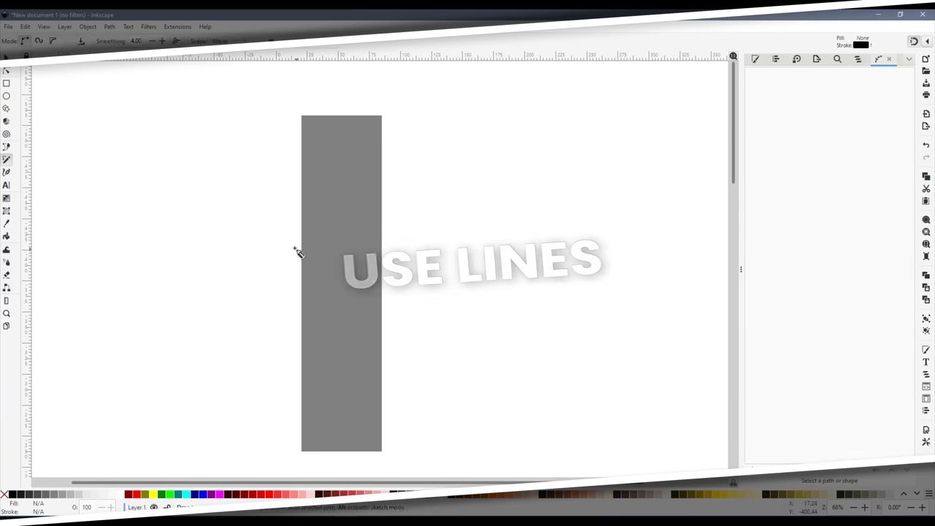
pyautogui.moveTo(251, 198); pyautogui.dragTo(448, 371)
pyautogui.moveTo(421, 224); pyautogui.dragTo(261, 349)
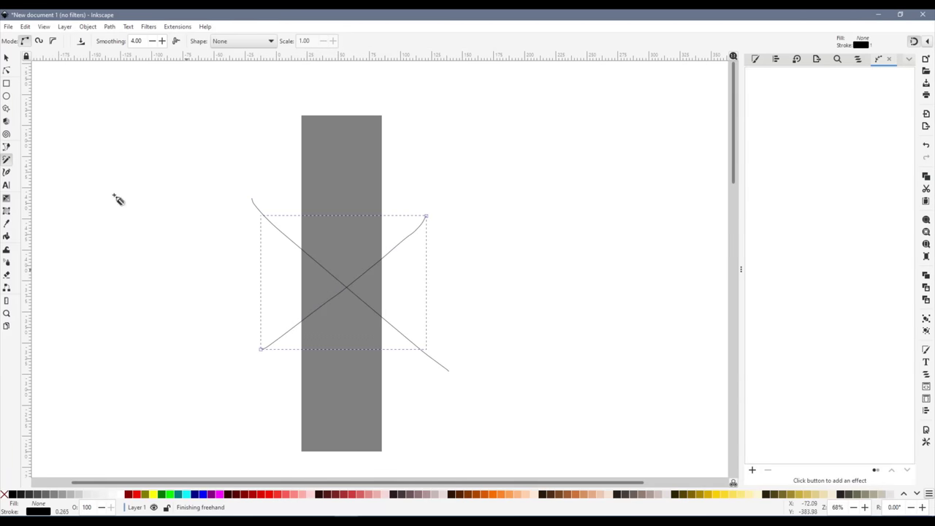
# Delete the grey rectangle together with the two freehand lines
pyautogui.press('s')
pyautogui.click(201, 184)
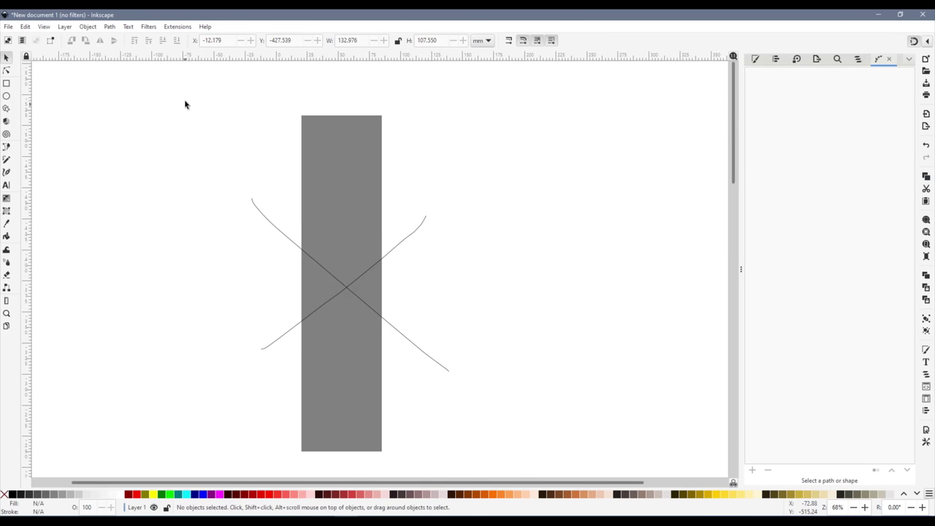
pyautogui.moveTo(185, 103)
pyautogui.mouseDown()
pyautogui.moveTo(430, 388)
pyautogui.moveTo(526, 476)
pyautogui.mouseUp()
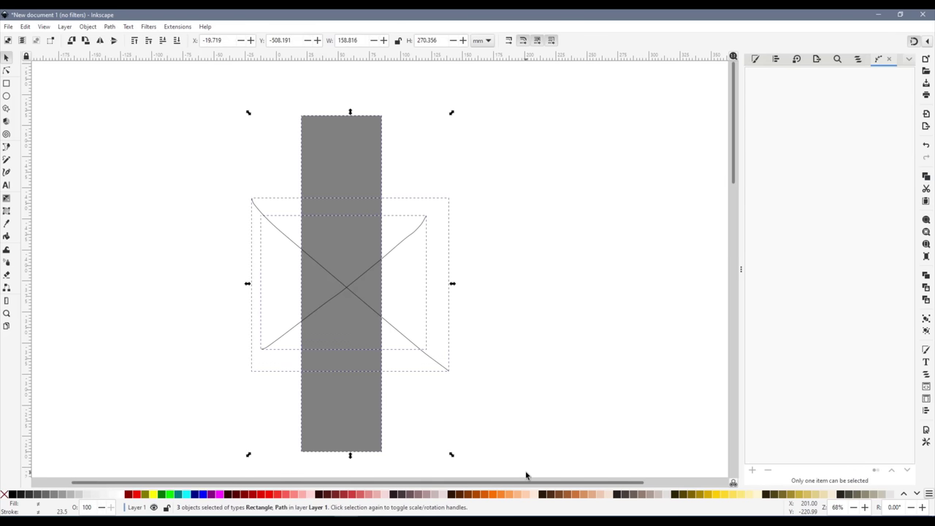
pyautogui.press('Delete')
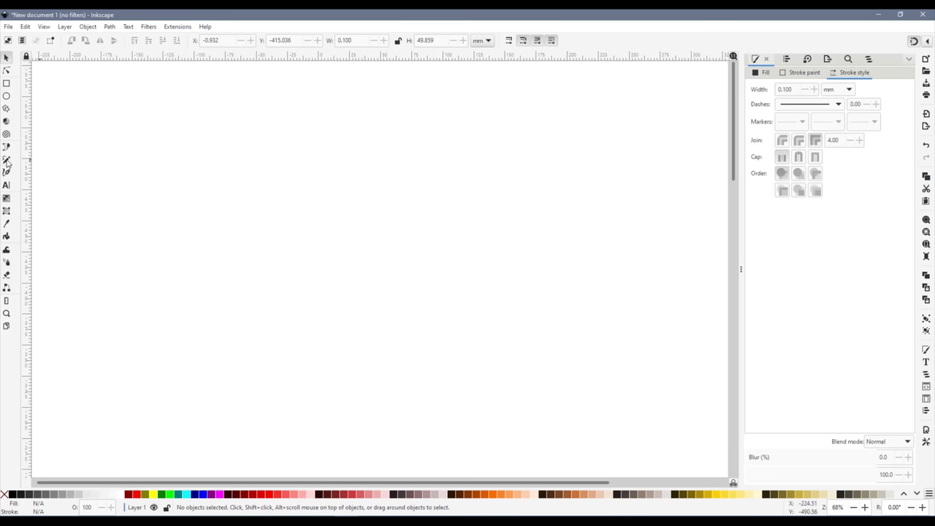
# Draw a straight vertical line about 197 mm long with the Pen tool and duplicate it
pyautogui.click(6, 147)
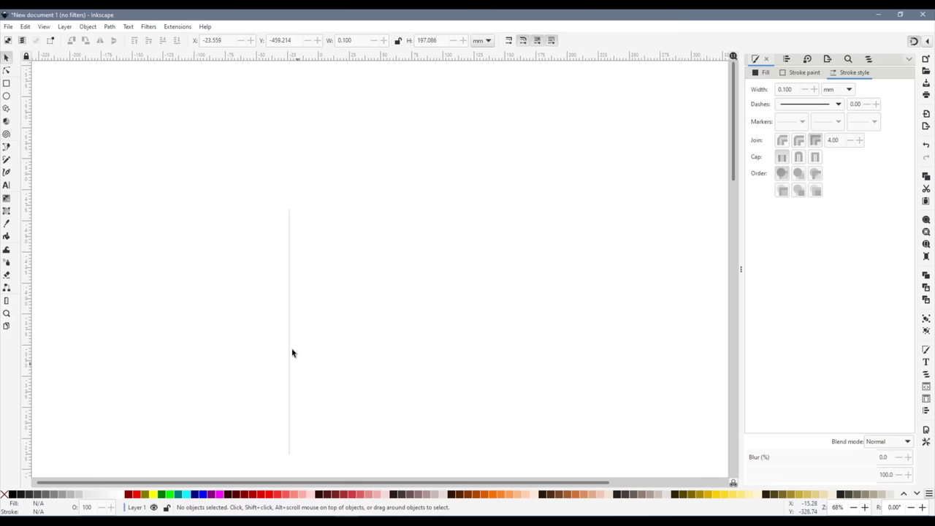
pyautogui.click(290, 310)
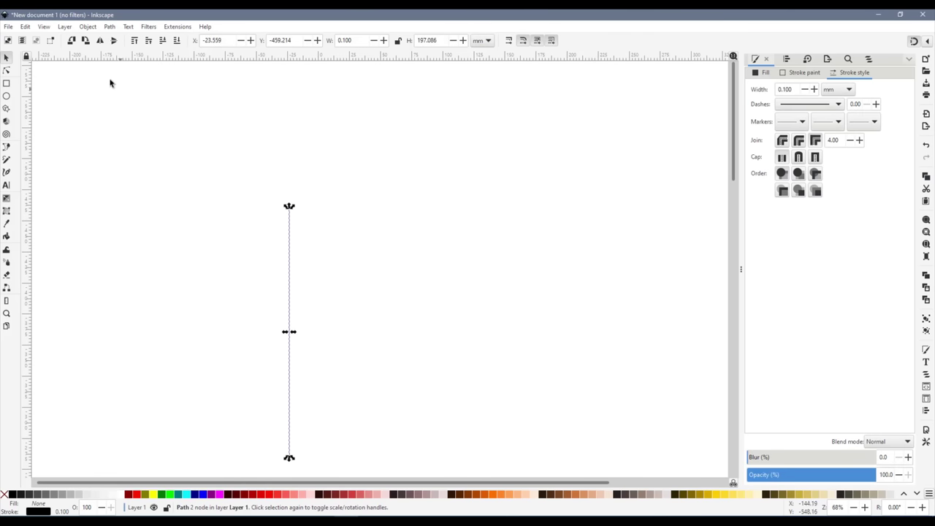
pyautogui.click(26, 27)
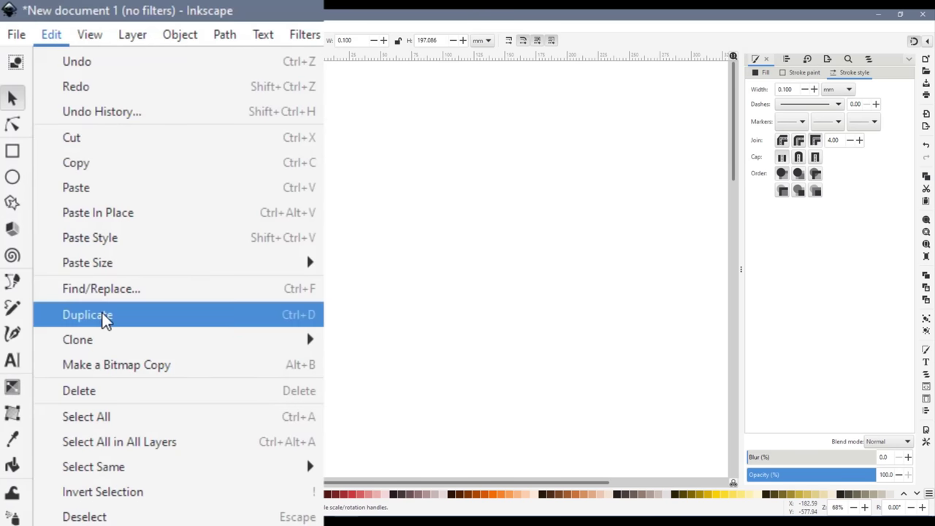
pyautogui.click(51, 165)
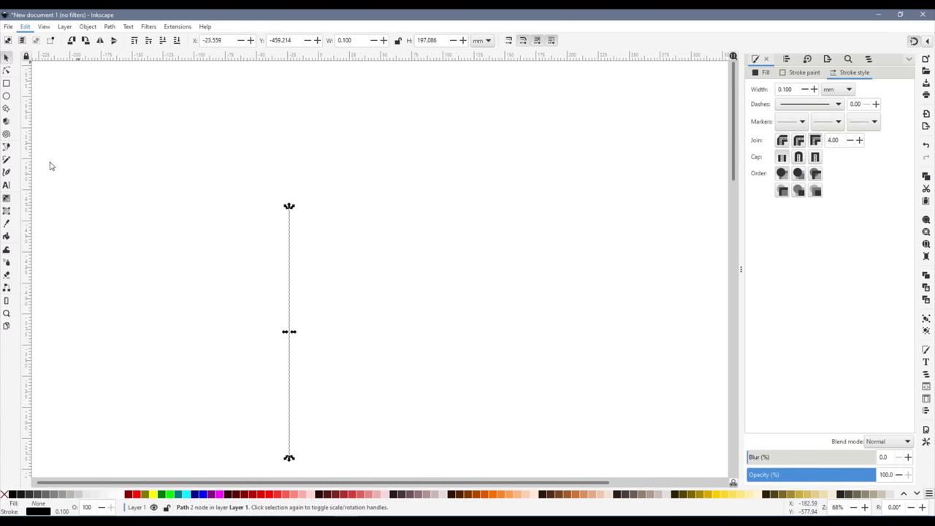
# Give the duplicated line a 60 mm wide light pink stroke
pyautogui.doubleClick(785, 89)
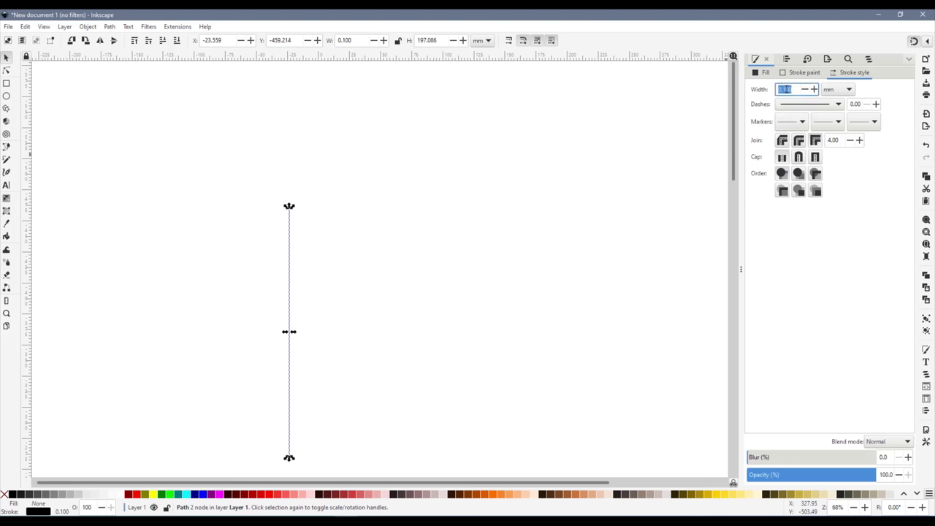
pyautogui.write('60')
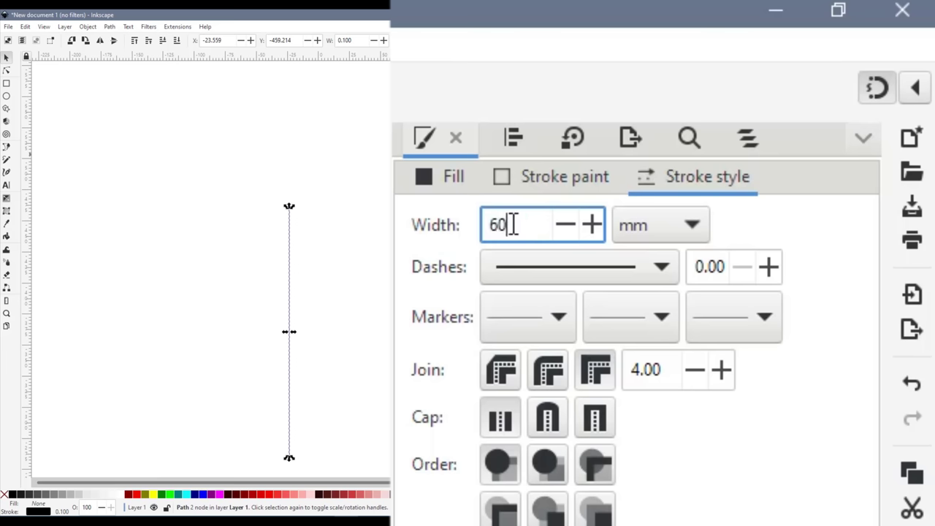
pyautogui.press('Return')
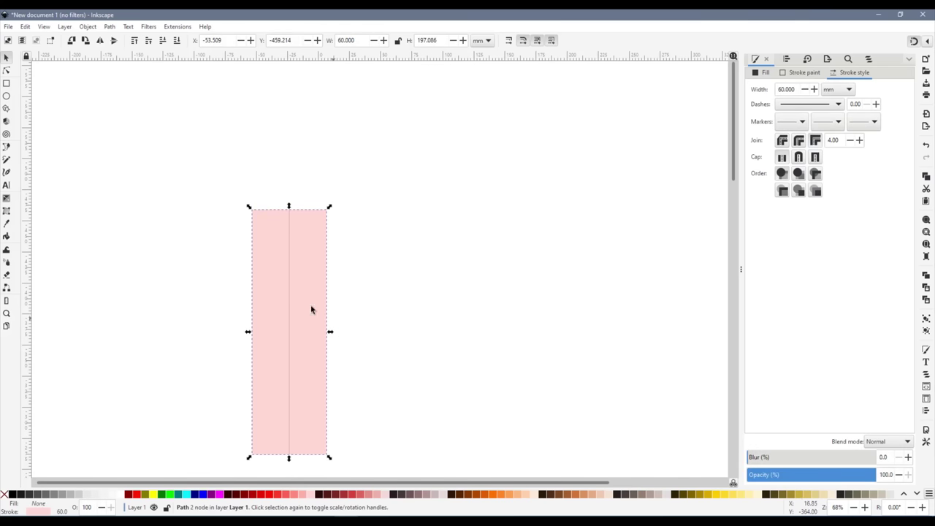
# Try bending the wide pink line by moving its upper end node and an added middle node
pyautogui.click(6, 70)
pyautogui.moveTo(289, 207); pyautogui.dragTo(483, 178)
pyautogui.doubleClick(416, 317)
pyautogui.moveTo(416, 317); pyautogui.dragTo(493, 358)
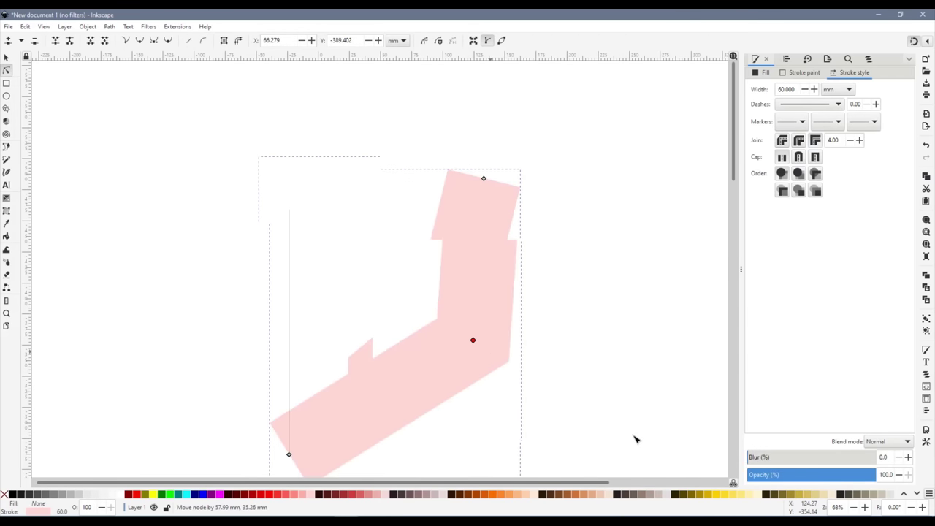
pyautogui.moveTo(634, 439); pyautogui.dragTo(634, 439)
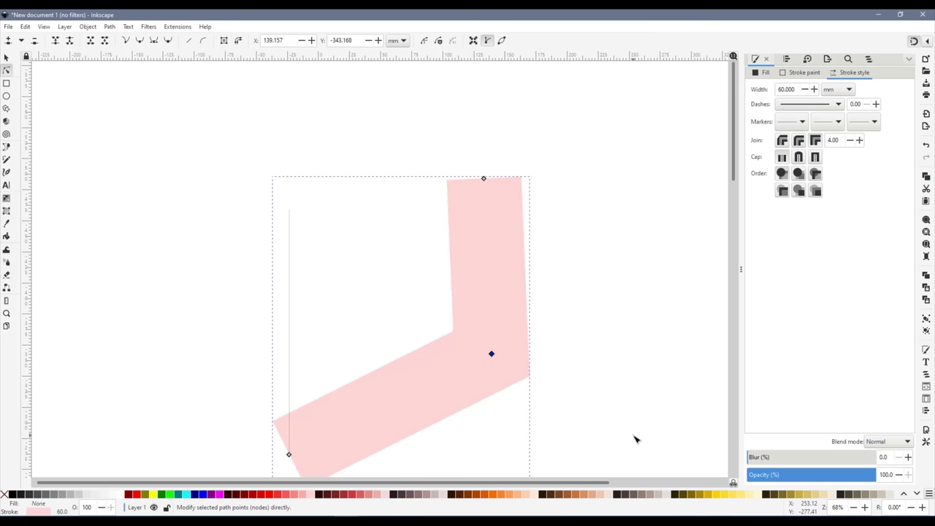
pyautogui.hotkey('ctrl', 'z')
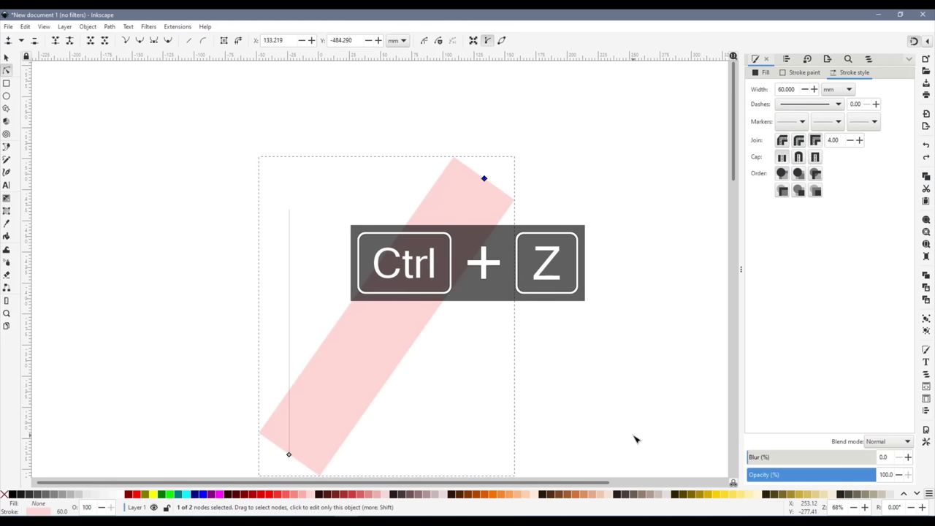
pyautogui.hotkey('ctrl', 'z')
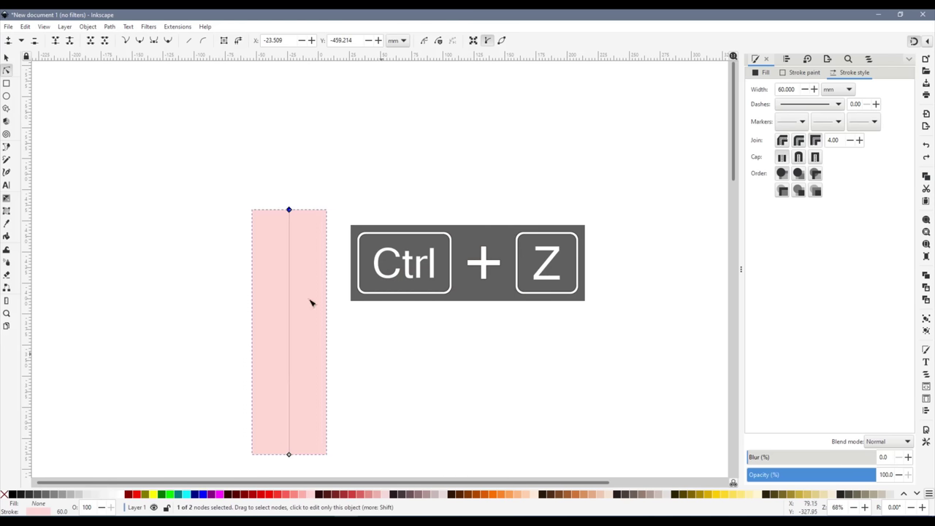
# Convert the pink line's stroke to a path
pyautogui.click(110, 27)
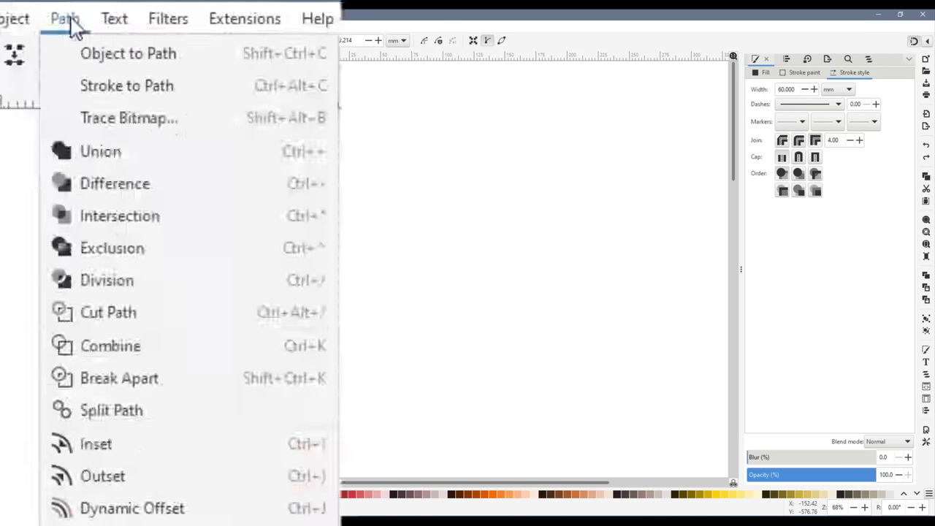
pyautogui.click(126, 93)
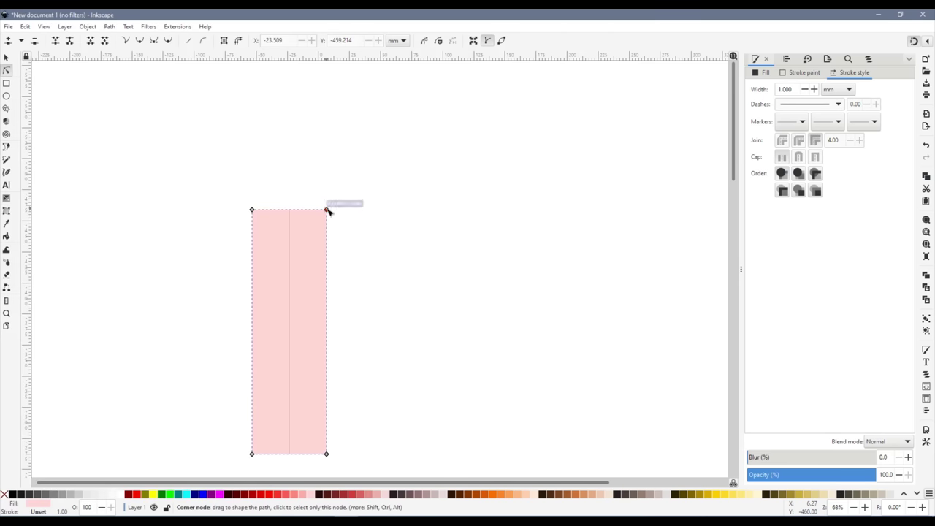
# Try reshaping the pink band by moving its two upper corner nodes outward
pyautogui.moveTo(327, 210); pyautogui.dragTo(419, 217)
pyautogui.moveTo(252, 211); pyautogui.dragTo(197, 281)
pyautogui.hotkey('ctrl', 'z')
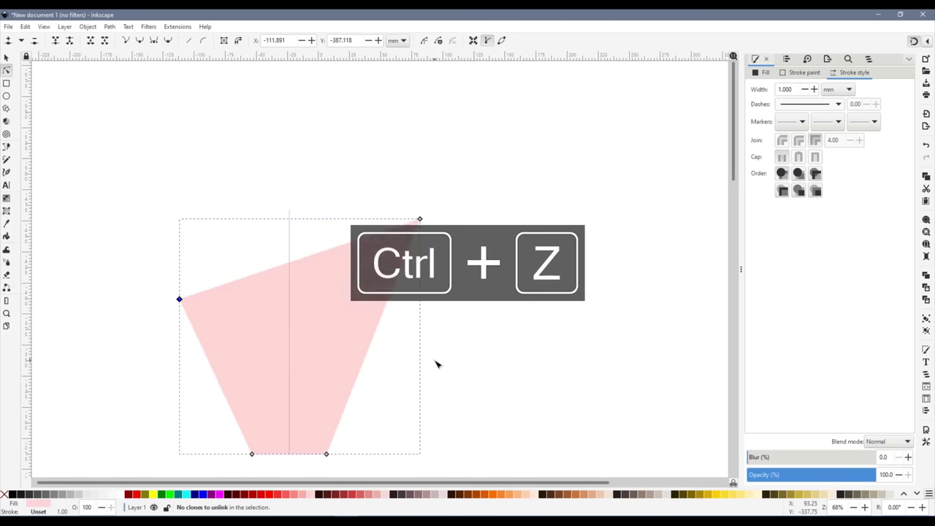
pyautogui.hotkey('ctrl', 'z')
# Duplicate the thin vertical centre line and give the copy a 100 mm wide light beige stroke
pyautogui.click(6, 59)
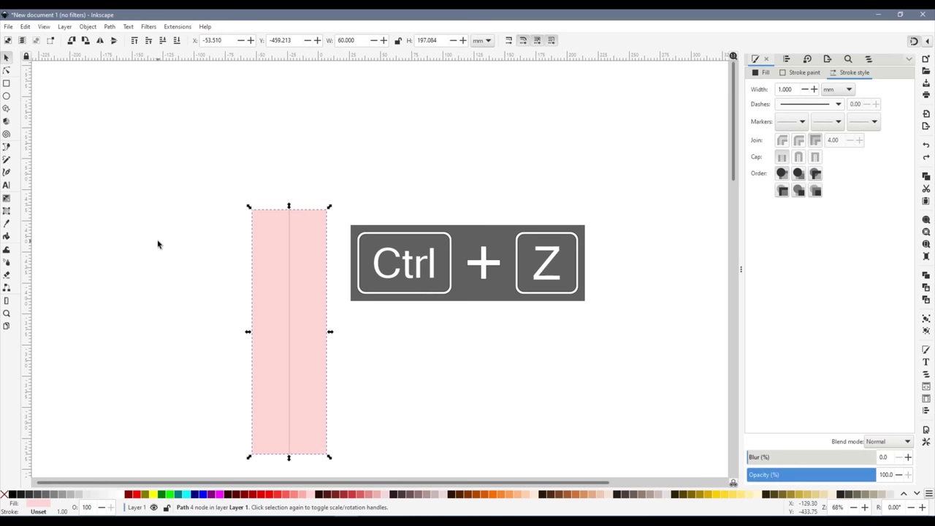
pyautogui.click(164, 251)
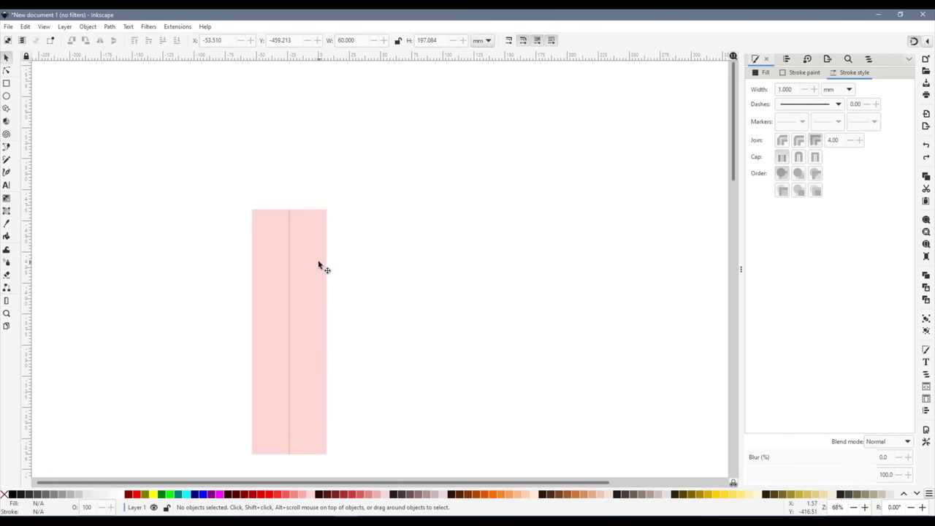
pyautogui.click(289, 257)
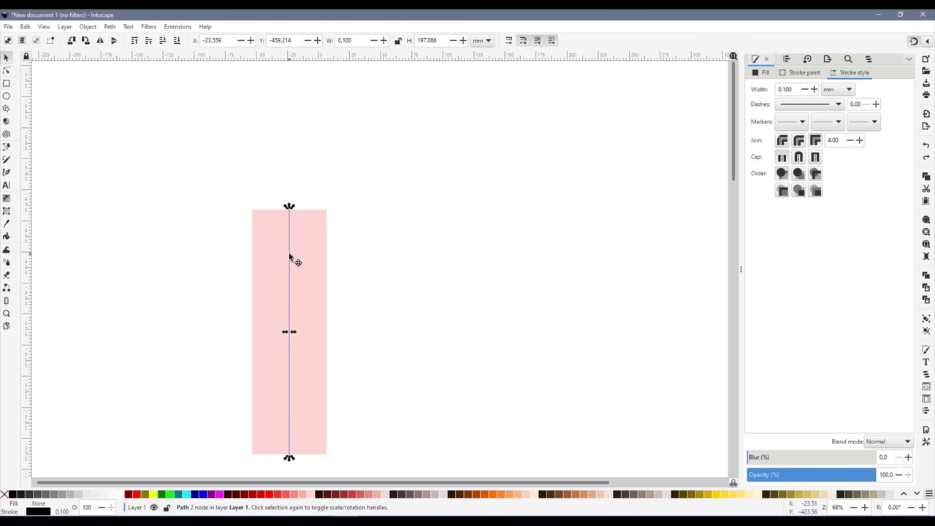
pyautogui.hotkey('ctrl', 'd')
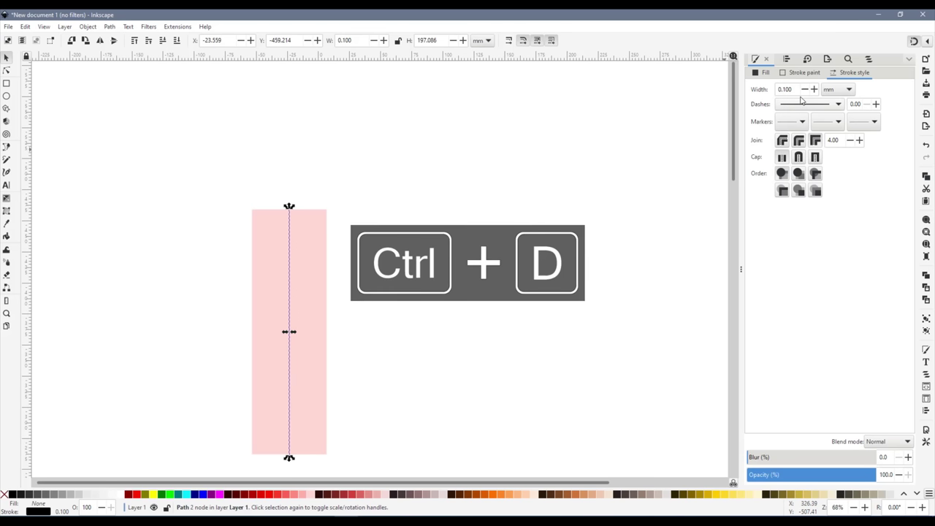
pyautogui.doubleClick(779, 89)
pyautogui.write('100')
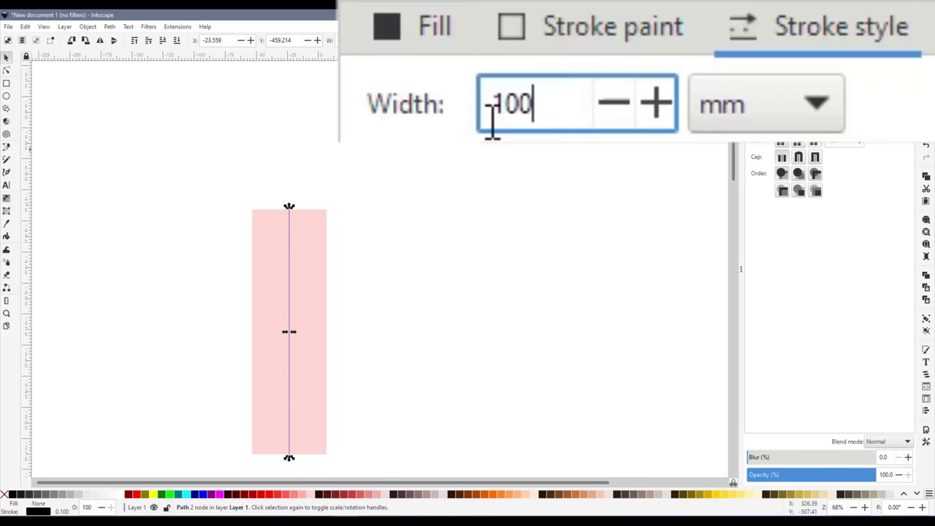
pyautogui.press('Return')
pyautogui.keyDown('shift'); pyautogui.click(534, 495); pyautogui.keyUp('shift')
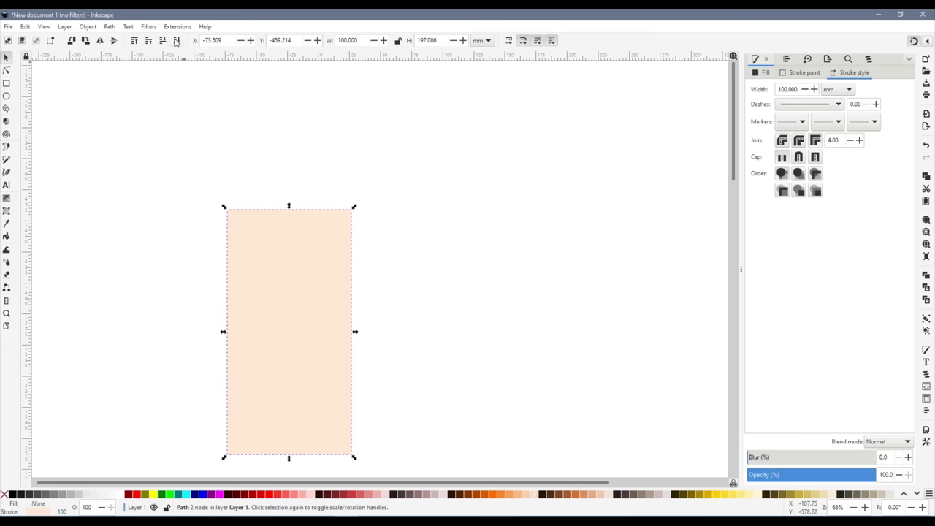
# Send the beige band to the bottom of the stack and convert its stroke to a path
pyautogui.click(177, 41)
pyautogui.click(110, 27)
pyautogui.click(128, 52)
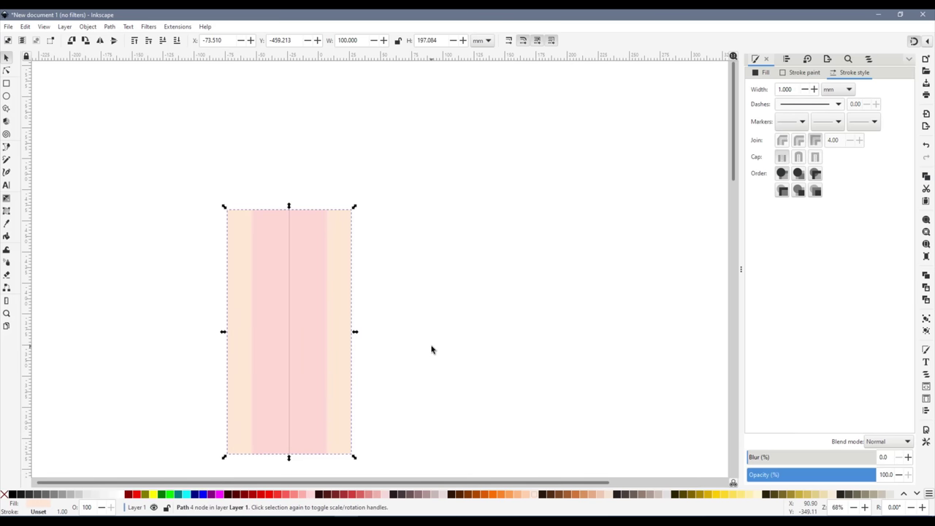
pyautogui.click(431, 350)
# Draw an arched curve about 512 mm wide and 95 mm high across the upper end of the vertical bands
pyautogui.click(7, 146)
pyautogui.moveTo(62, 320); pyautogui.dragTo(403, 92)
pyautogui.doubleClick(699, 266)
pyautogui.click(7, 58)
pyautogui.moveTo(394, 201); pyautogui.dragTo(392, 190)
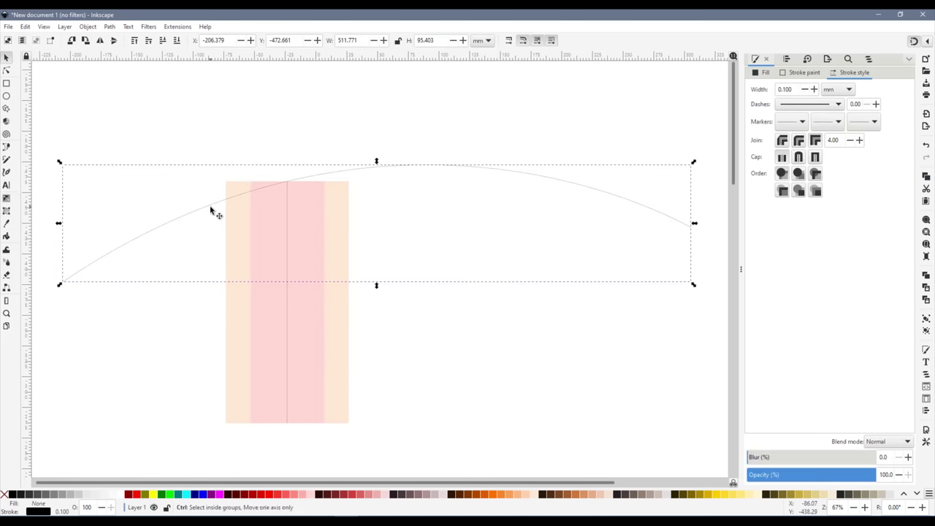
# Turn a duplicate of the arc into a wide light pink band behind the vertical ones, converting its stroke to a path
pyautogui.hotkey('ctrl', 'd')
pyautogui.moveTo(793, 89); pyautogui.dragTo(777, 89)
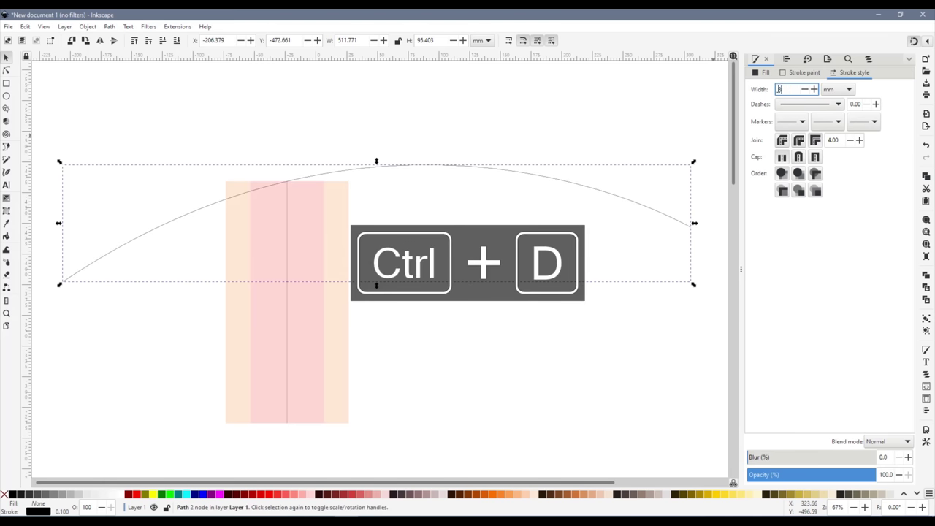
pyautogui.press('Return')
pyautogui.keyDown('shift'); pyautogui.click(313, 494); pyautogui.keyUp('shift')
pyautogui.click(110, 27)
pyautogui.click(124, 51)
# Duplicate the thin arc line and give the copy a 120 mm wide light beige stroke
pyautogui.keyDown('alt'); pyautogui.click(344, 175); pyautogui.keyUp('alt')
pyautogui.hotkey('ctrl', 'd')
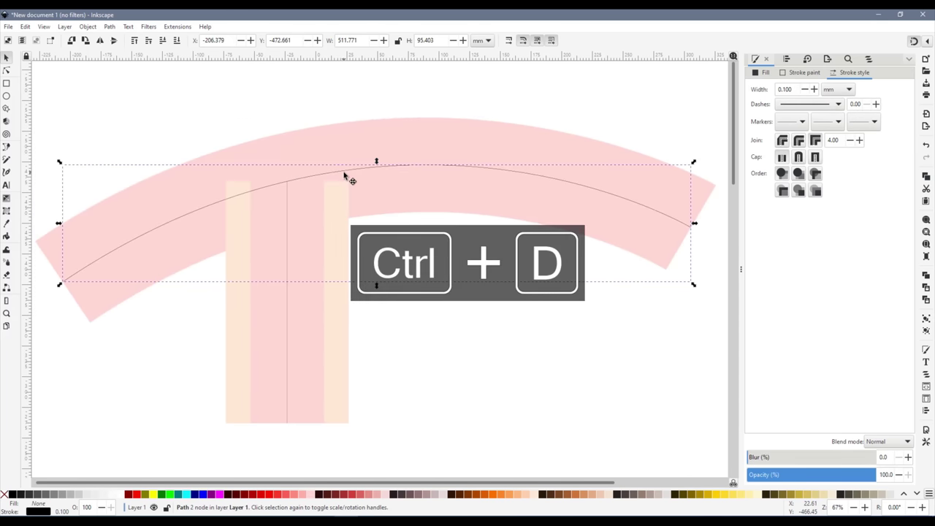
pyautogui.tripleClick(785, 89)
pyautogui.write('120')
pyautogui.press('Return')
pyautogui.keyDown('shift'); pyautogui.click(537, 496); pyautogui.keyUp('shift')
# Send the beige arc to the bottom of the stack and convert its stroke to a path
pyautogui.press('End')
pyautogui.click(110, 26)
pyautogui.click(124, 52)
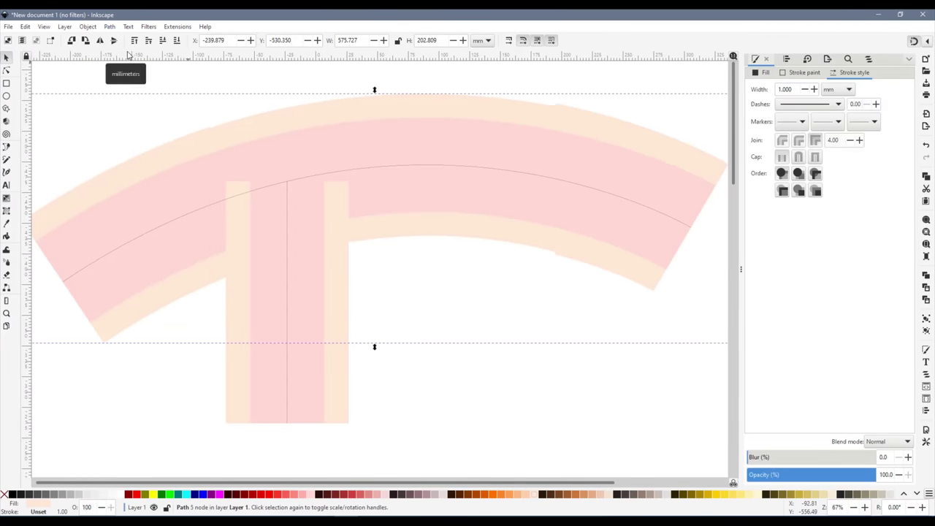
# Lower the vertical beige band one level so that it lies beneath the pink arc
pyautogui.click(445, 394)
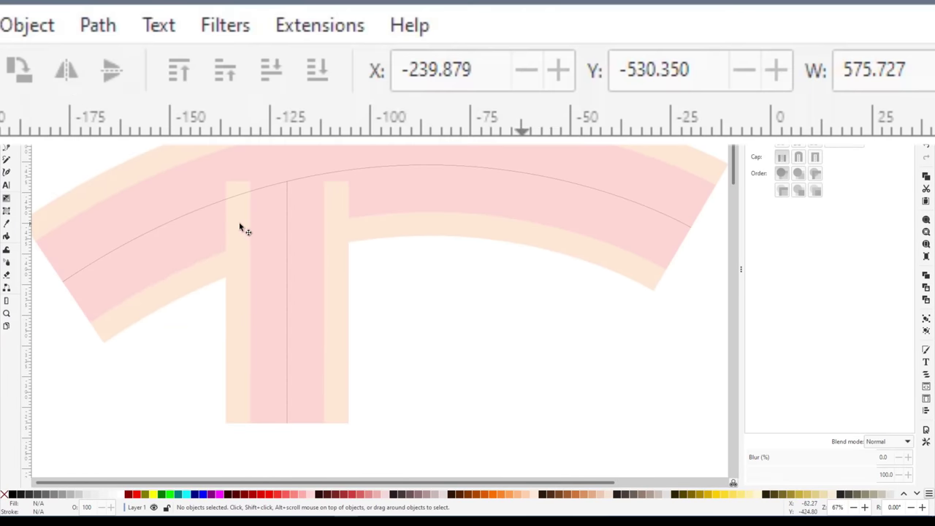
pyautogui.click(241, 228)
pyautogui.click(275, 73)
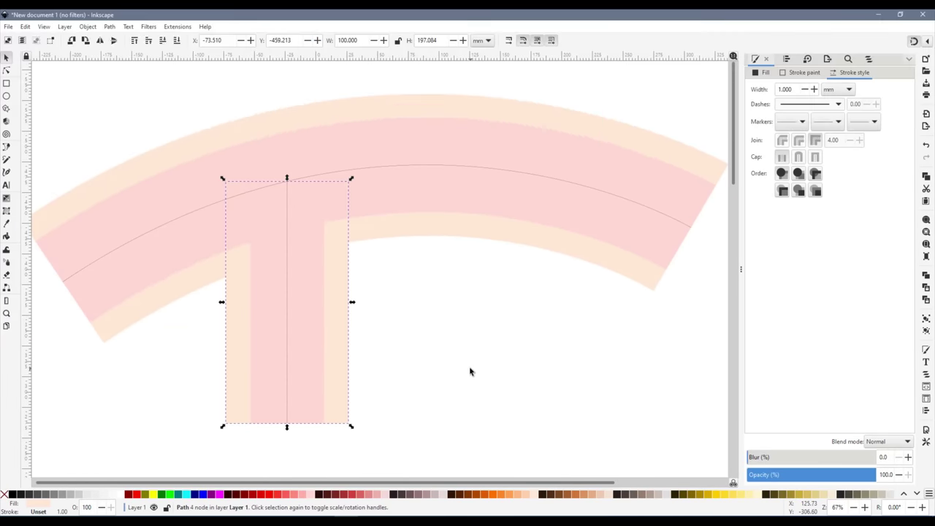
# Give the vertical pink and beige bands darker fills that set them apart from the arcs
pyautogui.click(470, 372)
pyautogui.click(430, 240)
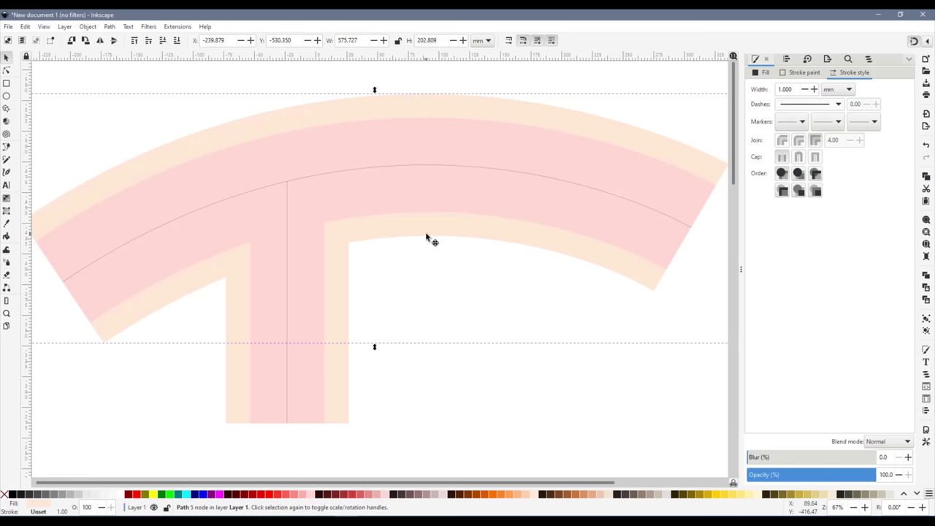
pyautogui.click(490, 412)
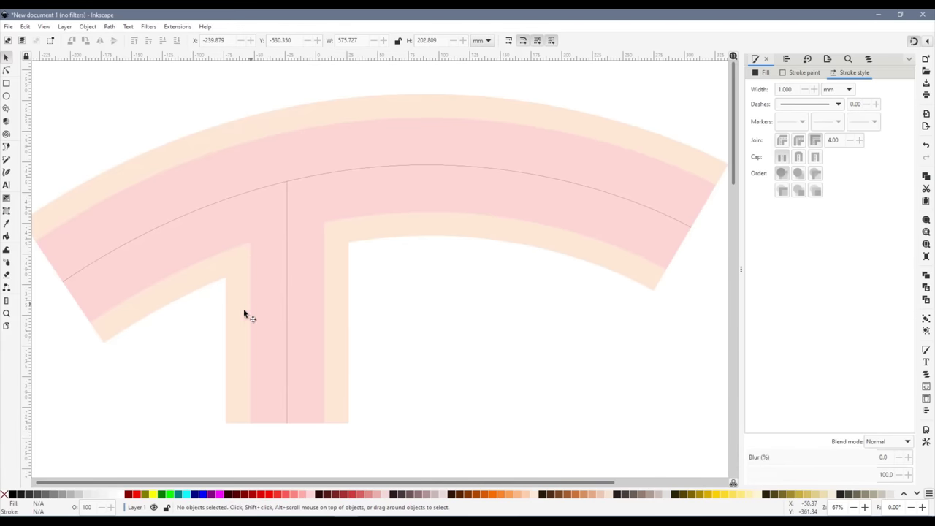
pyautogui.click(311, 306)
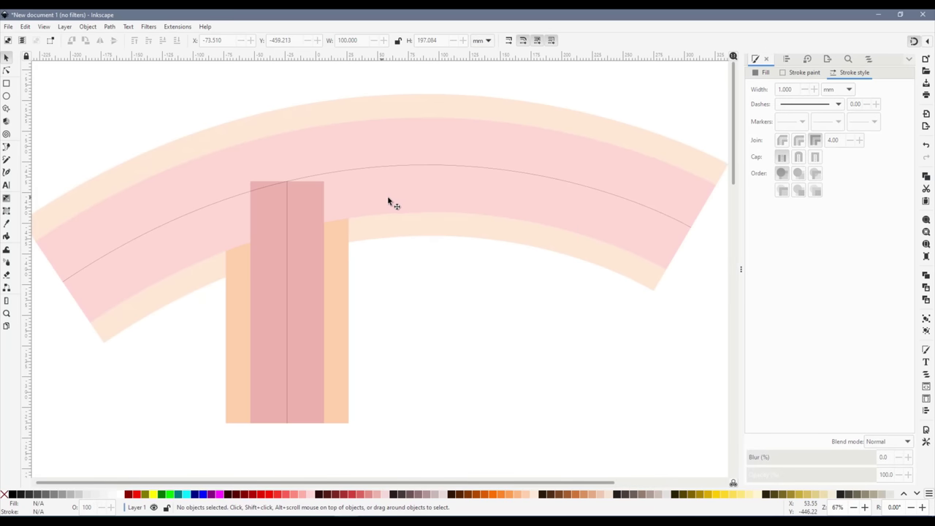
# Unite the pink arc and the vertical pink band into a single path with Union
pyautogui.click(502, 197)
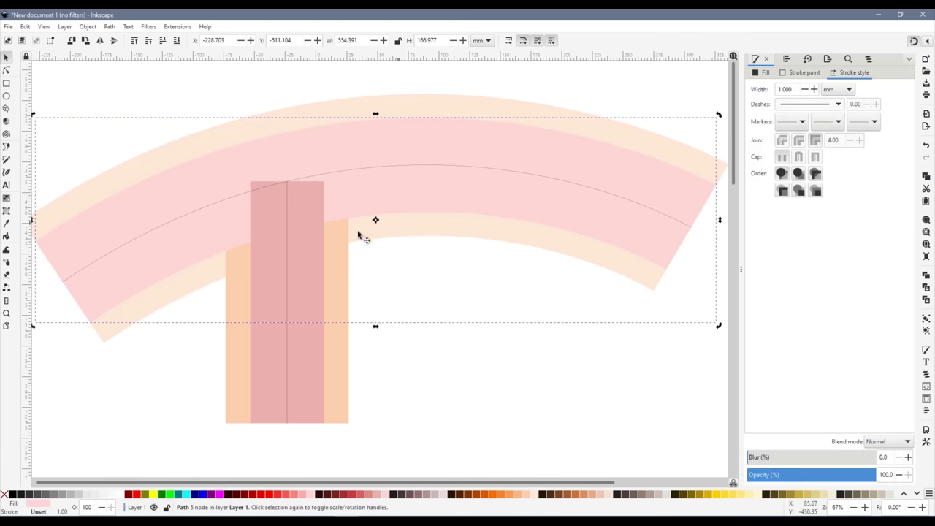
pyautogui.keyDown('shift'); pyautogui.click(316, 342); pyautogui.keyUp('shift')
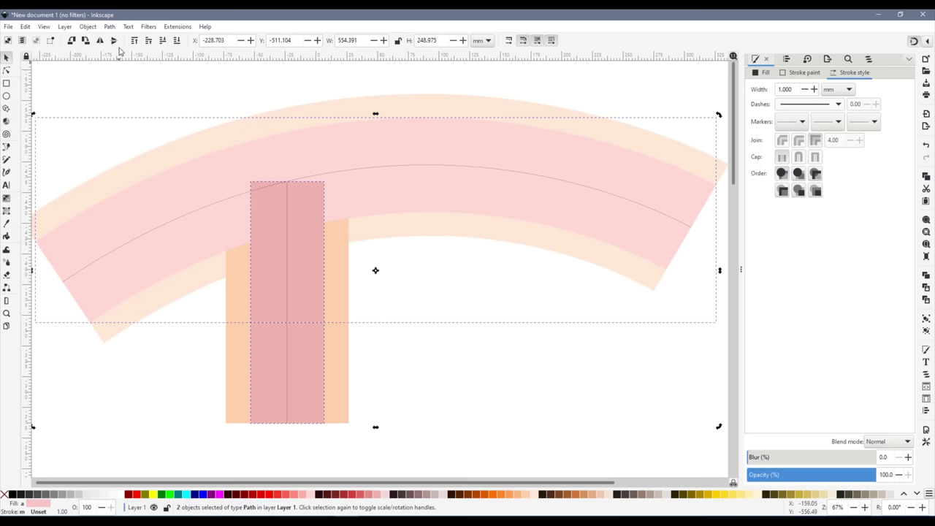
pyautogui.click(109, 27)
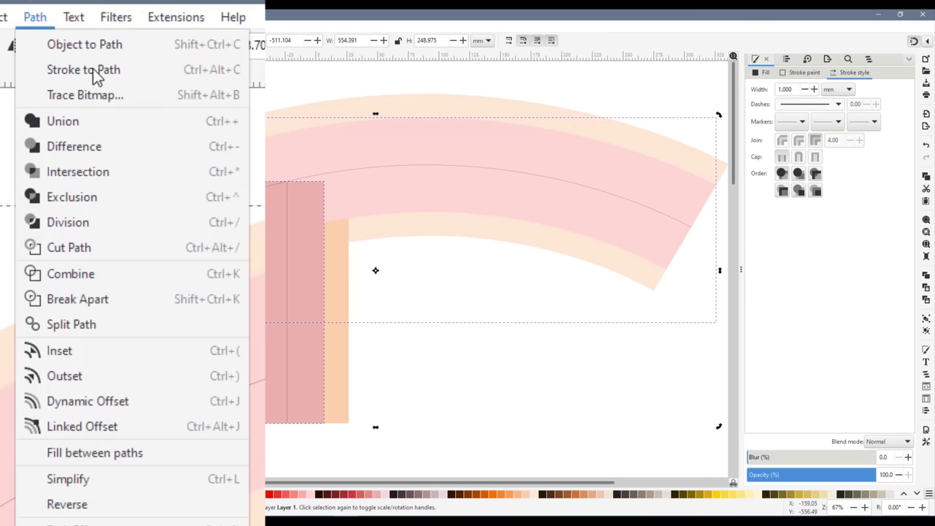
pyautogui.click(94, 117)
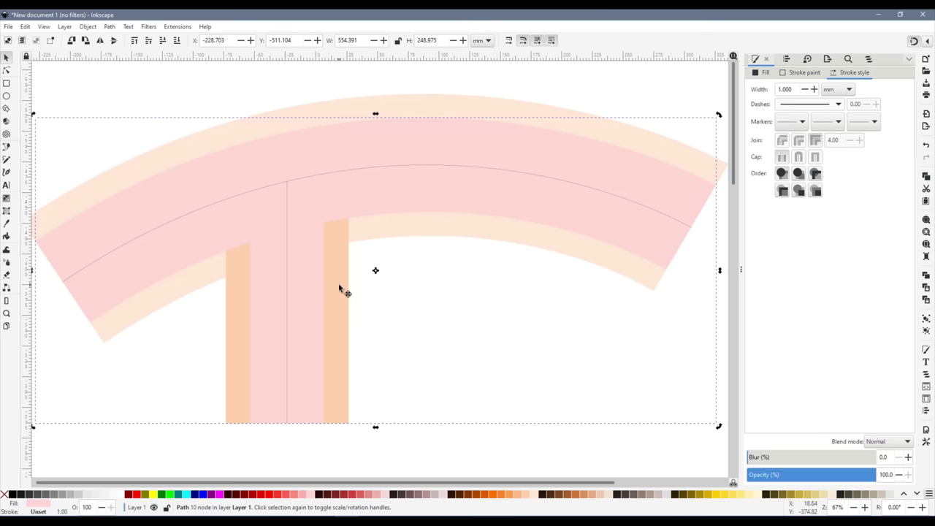
# Unite the beige arc and the vertical beige band into a single path with Union
pyautogui.click(340, 289)
pyautogui.hotkey('ctrl', 'a')
pyautogui.click(110, 26)
pyautogui.click(123, 77)
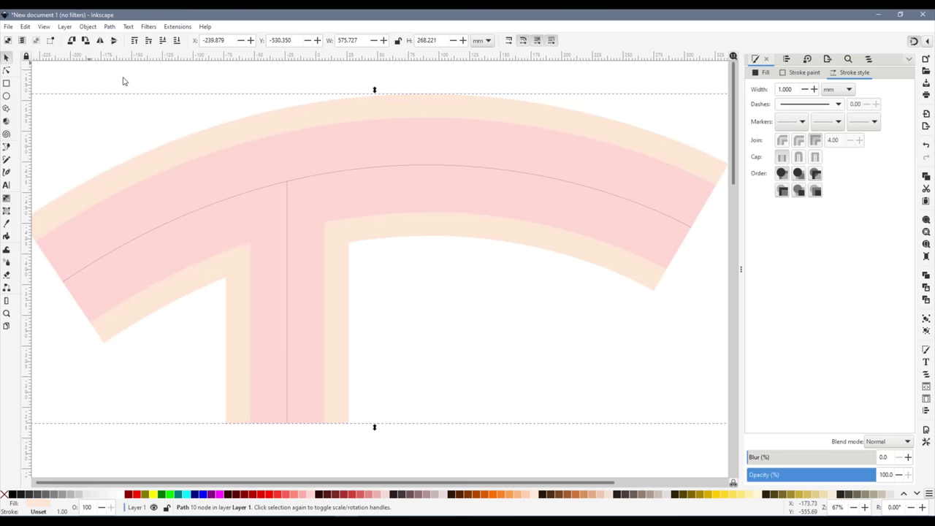
# Move the united pink shape off the beige one and bring it back to its place
pyautogui.click(487, 280)
pyautogui.keyDown('ctrl'); pyautogui.scroll(-2, 487, 280); pyautogui.keyUp('ctrl')
pyautogui.moveTo(390, 214); pyautogui.dragTo(257, 131)
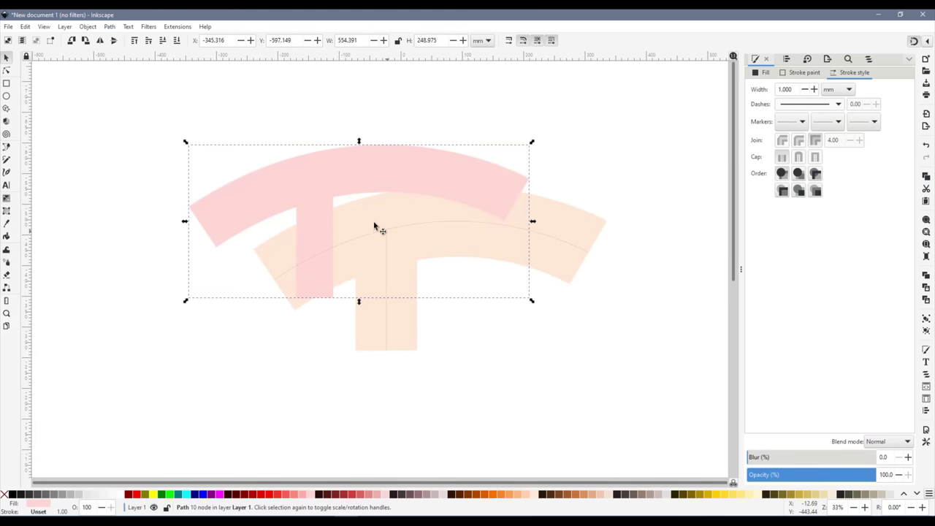
pyautogui.moveTo(386, 229); pyautogui.dragTo(543, 376)
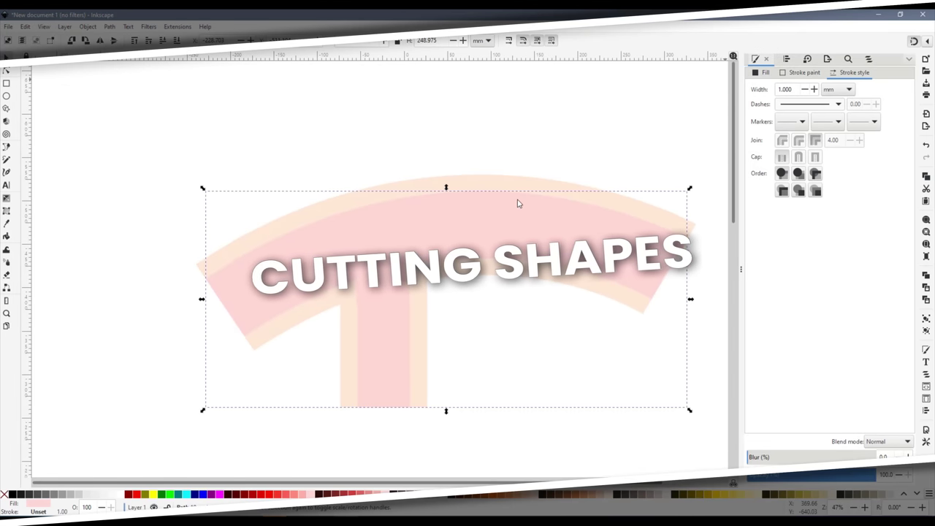
# Duplicate the united pink shape and fill the copy with a stronger coral red
pyautogui.hotkey('ctrl', 'd')
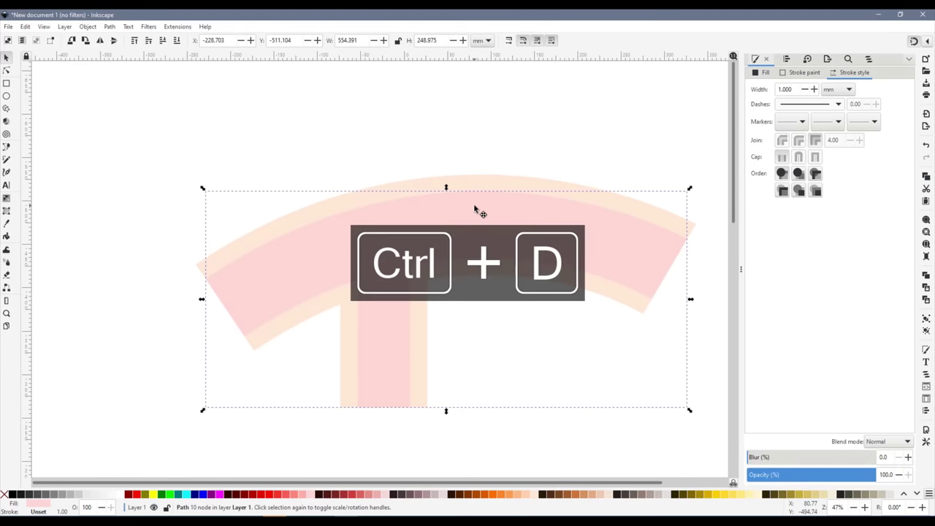
pyautogui.click(296, 496)
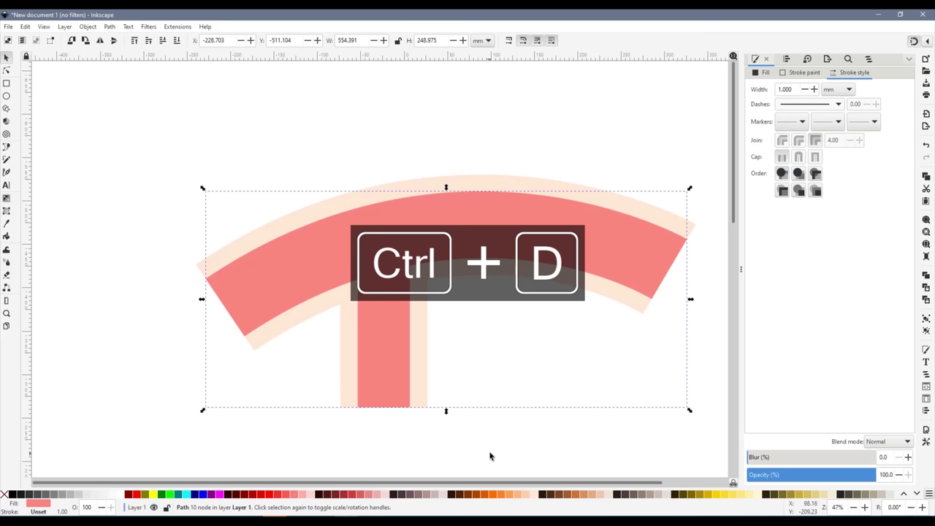
pyautogui.press('Escape')
# Cut the coral red copy out of the united beige shape with Difference
pyautogui.click(432, 185)
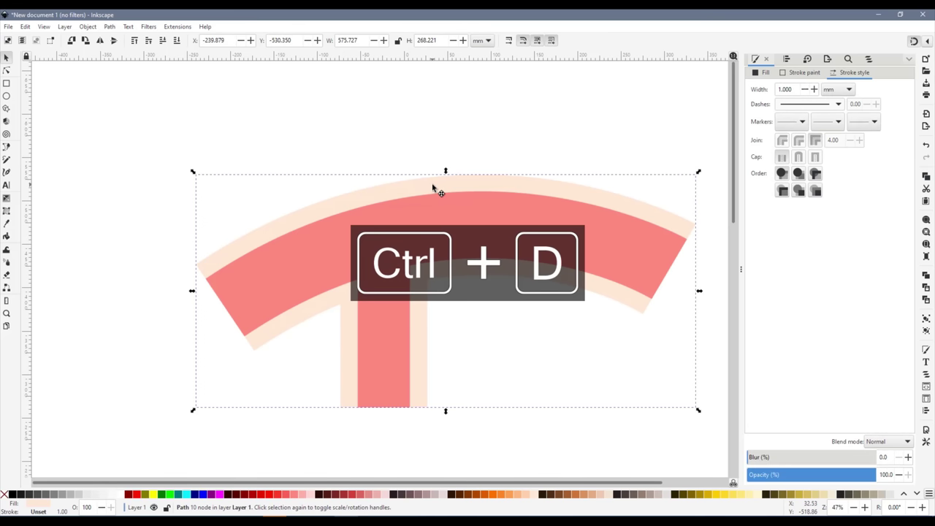
pyautogui.press('shift')
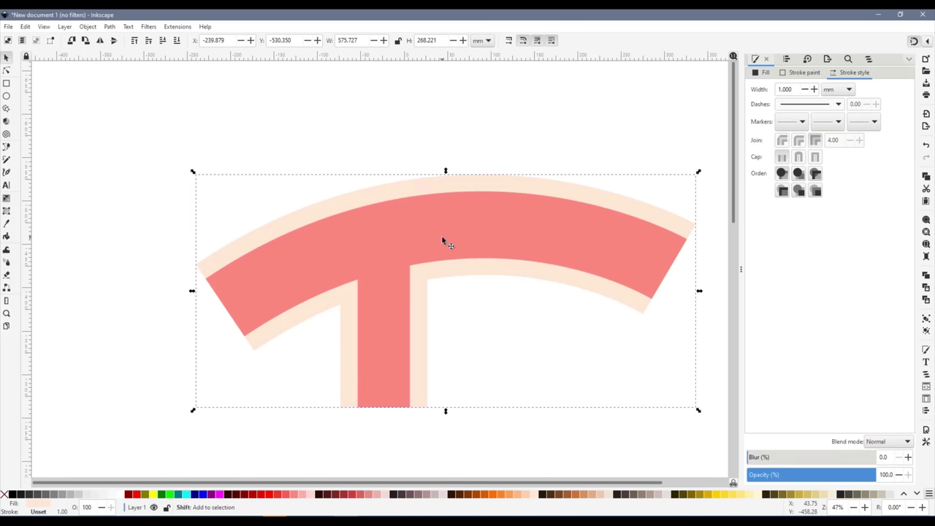
pyautogui.keyDown('shift'); pyautogui.click(442, 237); pyautogui.keyUp('shift')
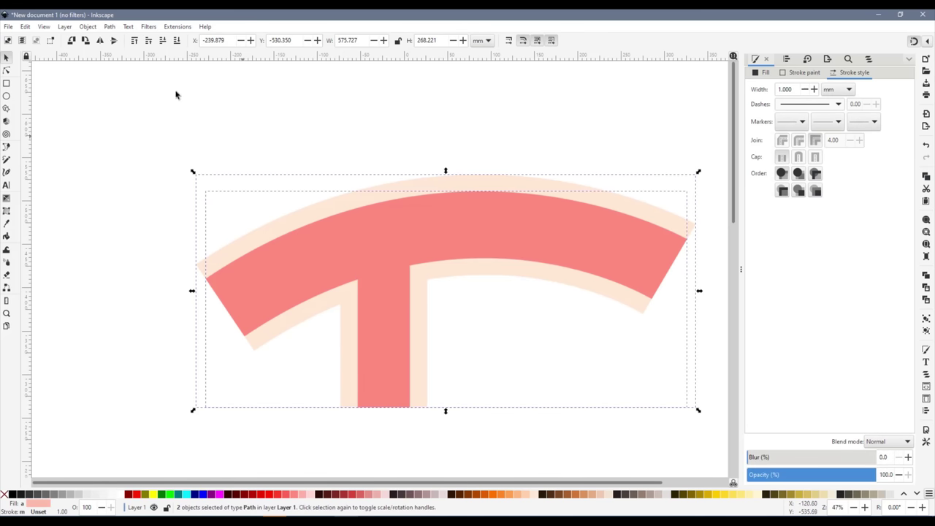
pyautogui.click(108, 26)
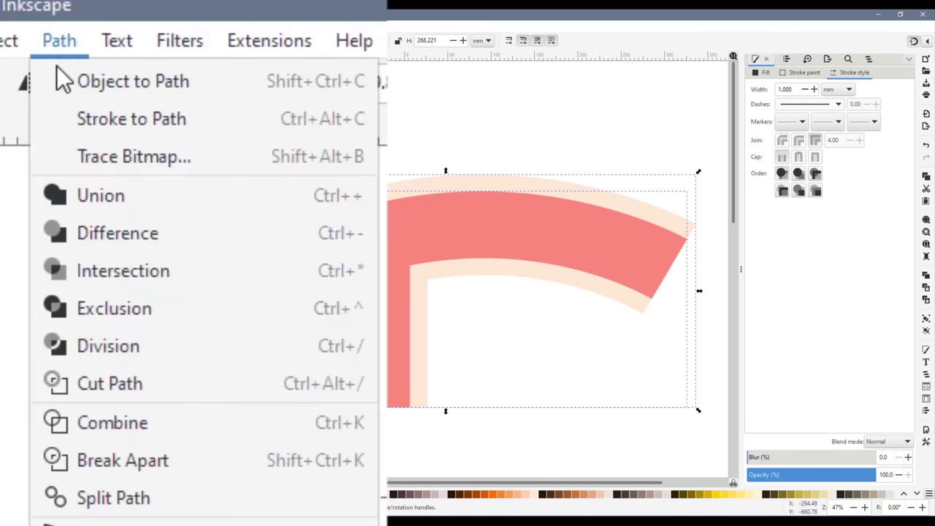
pyautogui.click(105, 237)
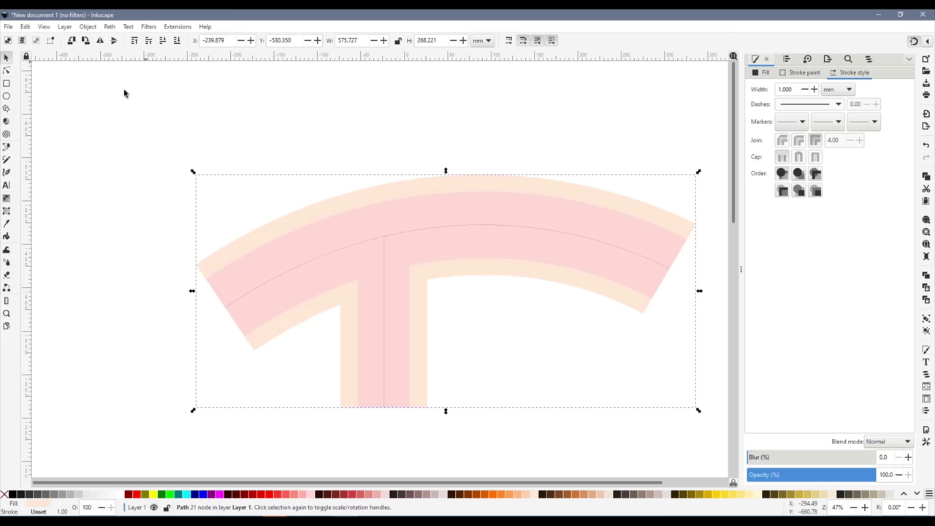
pyautogui.press('Escape')
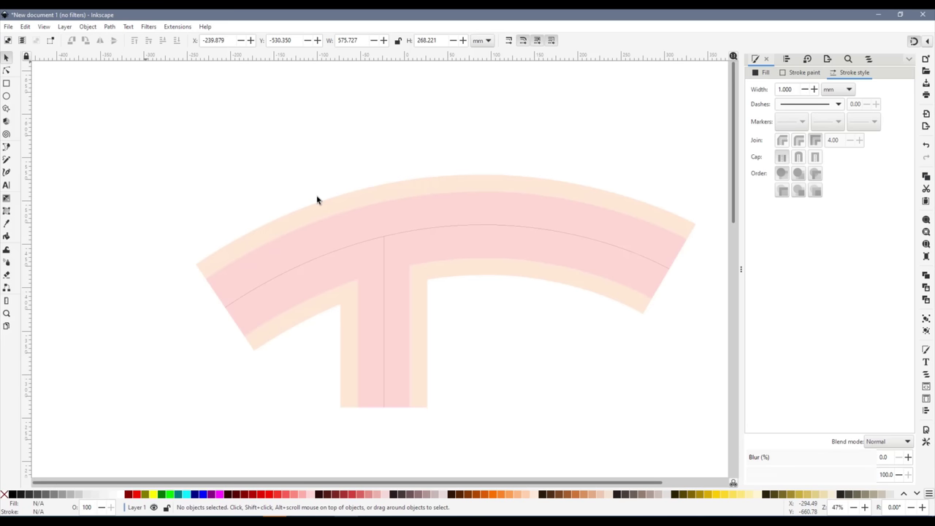
# Move the cut beige border away from the pink shape and undo the move
pyautogui.moveTo(339, 202); pyautogui.dragTo(149, 109)
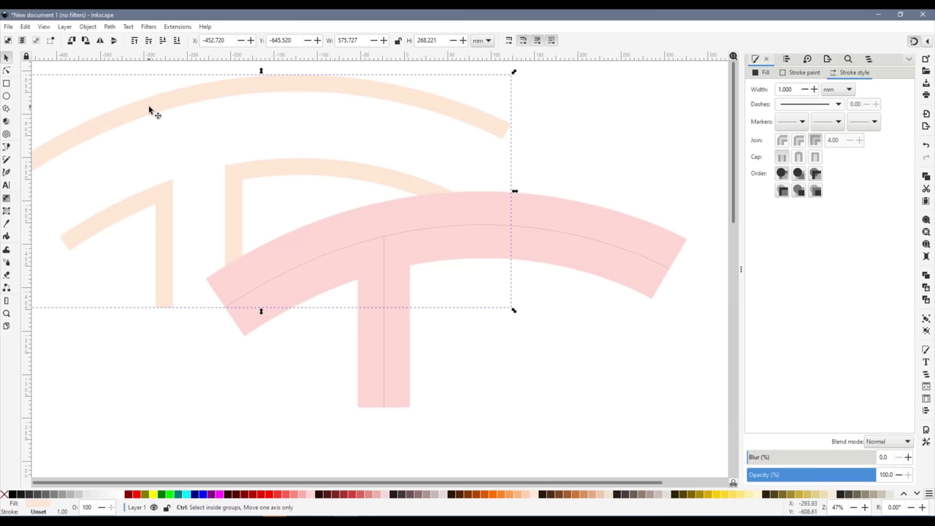
pyautogui.hotkey('ctrl', 'z')
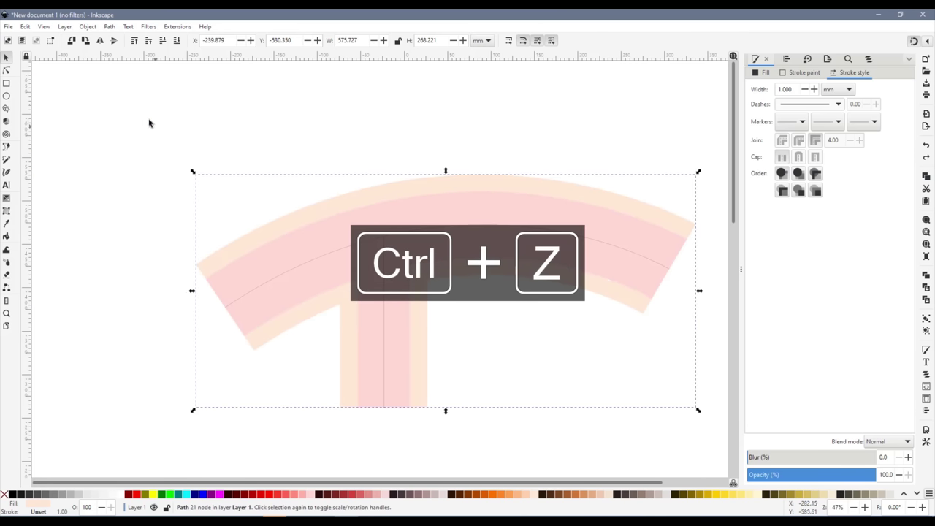
# Break the cut beige border apart into separate paths
pyautogui.click(109, 27)
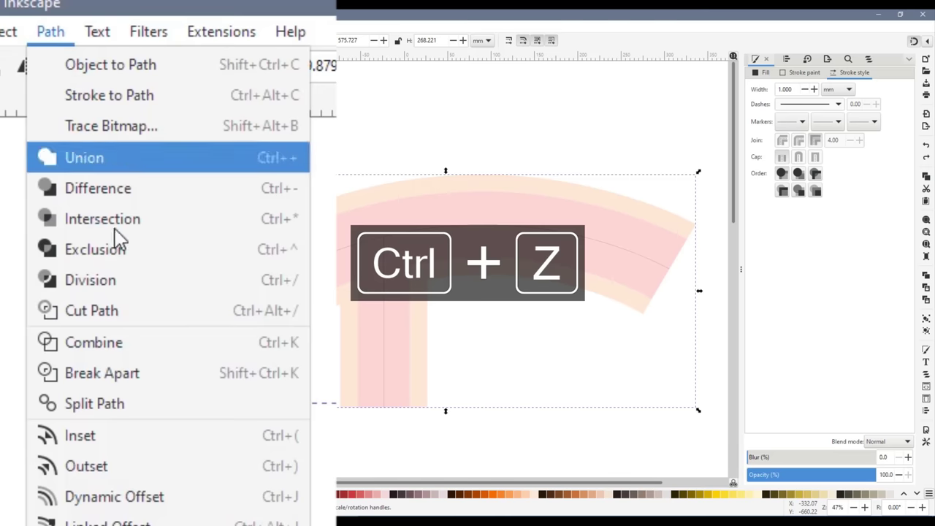
pyautogui.click(128, 371)
# Move the three separated beige pieces away from the pink shape and undo all three moves
pyautogui.moveTo(372, 191); pyautogui.dragTo(338, 126)
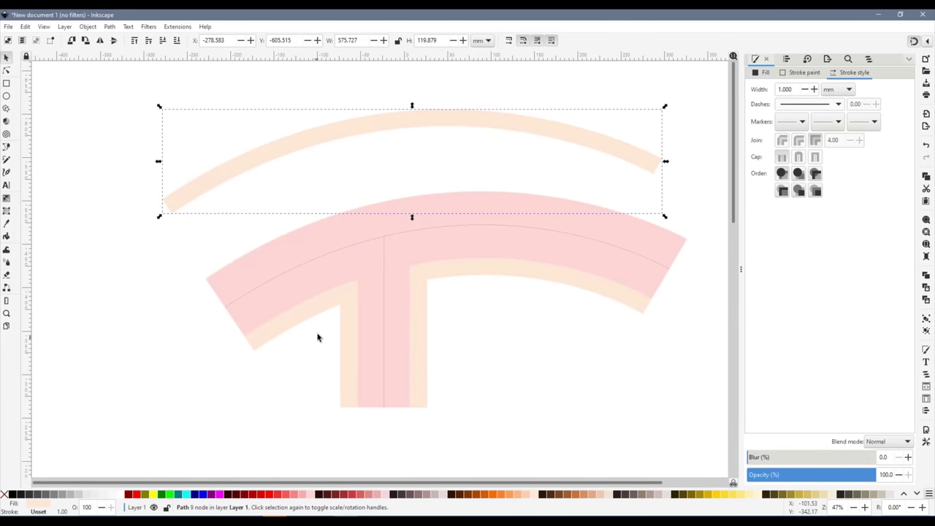
pyautogui.moveTo(328, 307); pyautogui.dragTo(202, 388)
pyautogui.moveTo(469, 279); pyautogui.dragTo(539, 339)
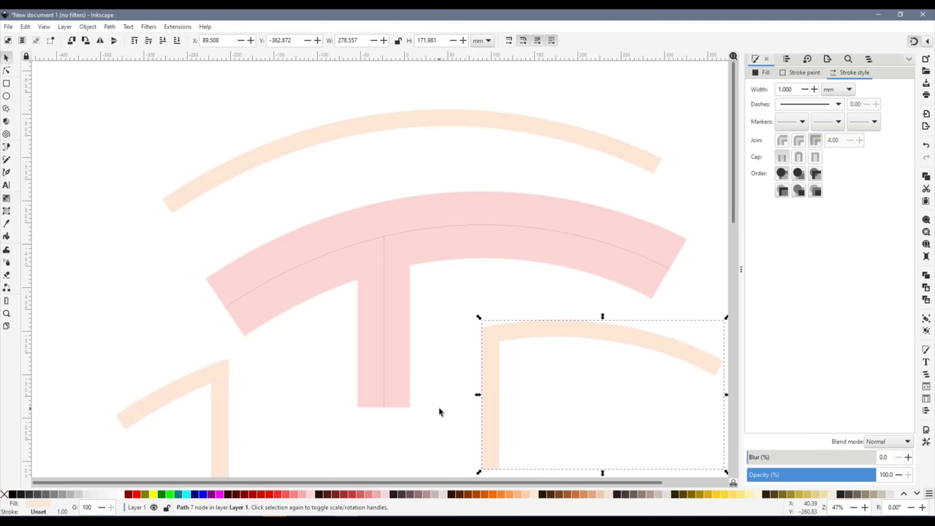
pyautogui.click(468, 430)
pyautogui.hotkey('ctrl', 'z')
pyautogui.hotkey('ctrl', 'z')
pyautogui.hotkey('ctrl', 'z')
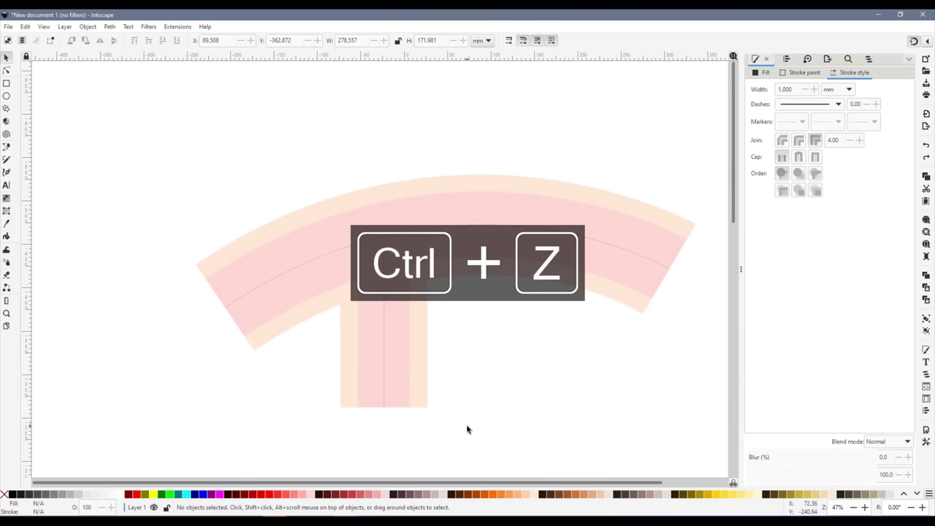
# Edit the pink shape's nodes and add one on the left edge of its vertical band, below the inner corner
pyautogui.click(379, 297)
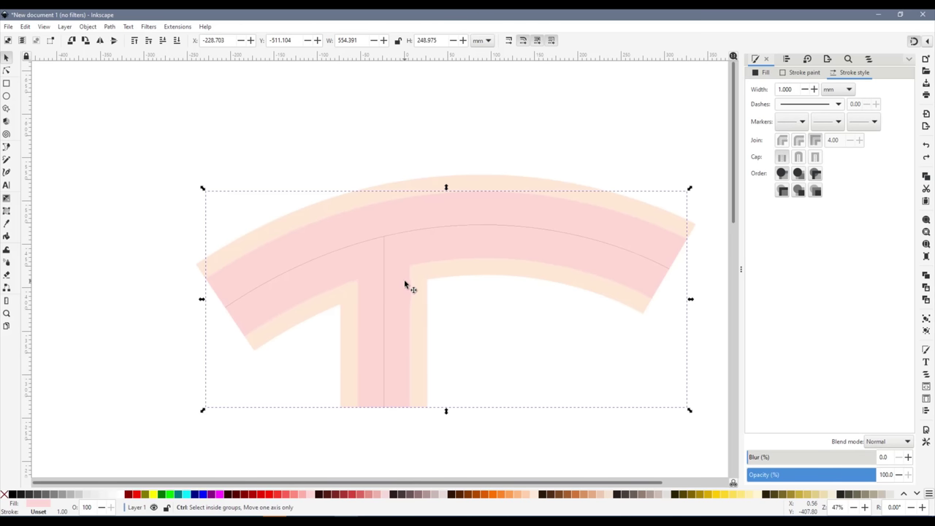
pyautogui.keyDown('ctrl'); pyautogui.scroll(1, 404, 284); pyautogui.keyUp('ctrl')
pyautogui.press('n')
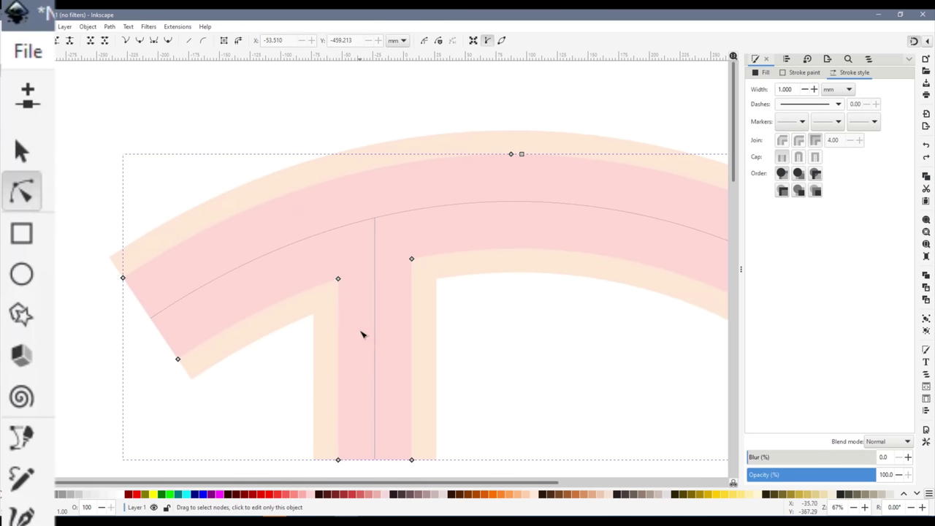
pyautogui.keyDown('ctrl'); pyautogui.scroll(1, 359, 333); pyautogui.keyUp('ctrl')
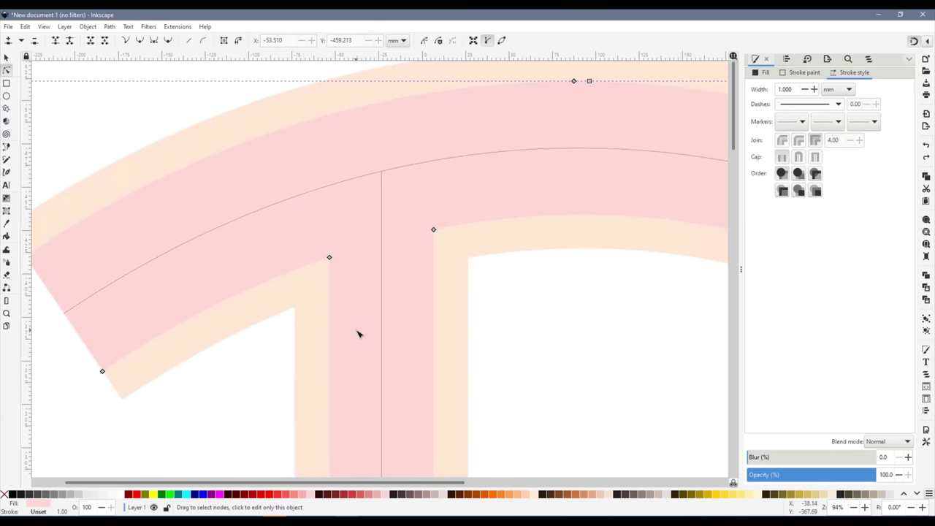
pyautogui.keyDown('ctrl'); pyautogui.scroll(1, 358, 334); pyautogui.keyUp('ctrl')
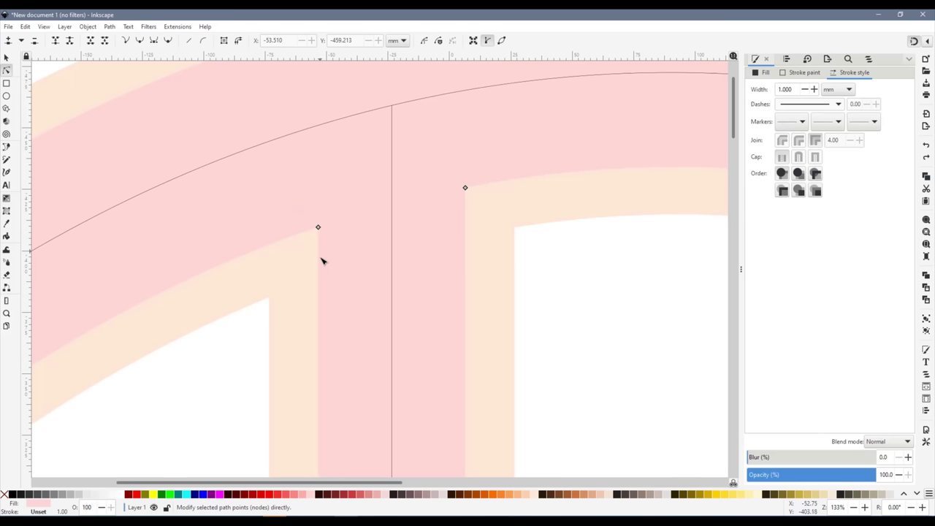
pyautogui.scroll(-3, 325, 306)
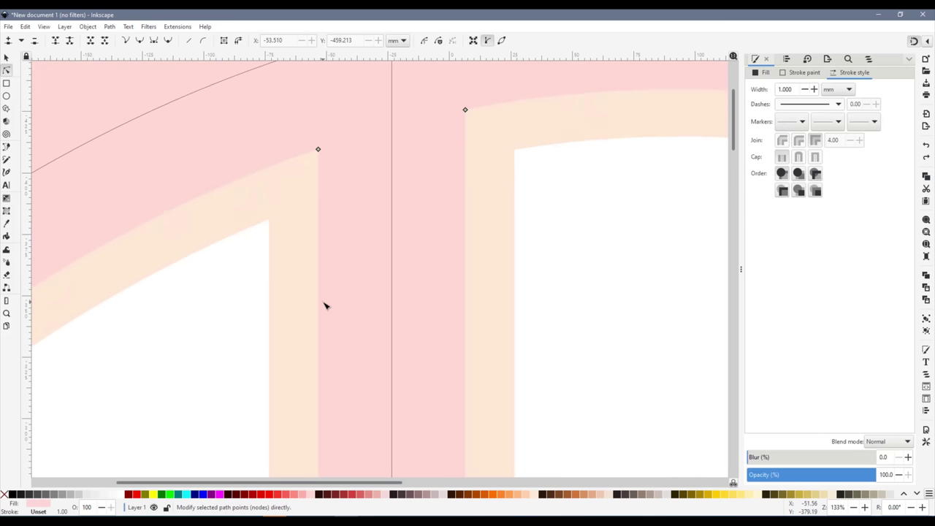
pyautogui.scroll(-3, 326, 307)
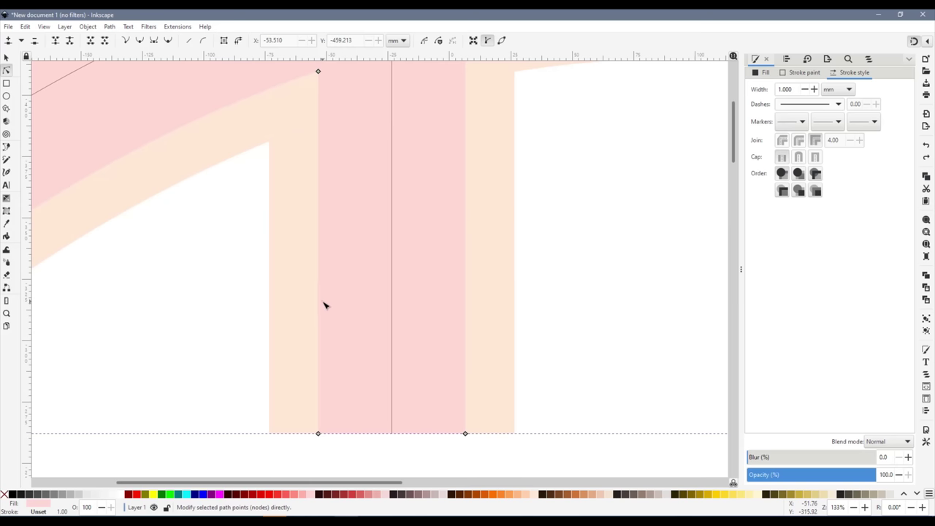
pyautogui.doubleClick(319, 269)
pyautogui.scroll(-1, 382, 302)
pyautogui.moveTo(341, 284); pyautogui.dragTo(305, 285)
pyautogui.hotkey('ctrl', 'z')
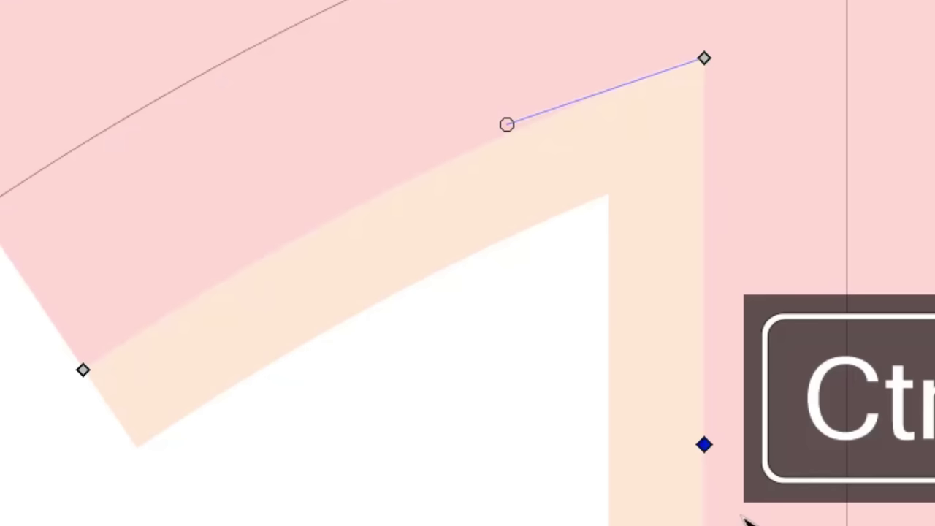
# Add a node on the arc's lower edge left of the vertical band and delete the inner corner node
pyautogui.click(296, 239)
pyautogui.doubleClick(297, 239)
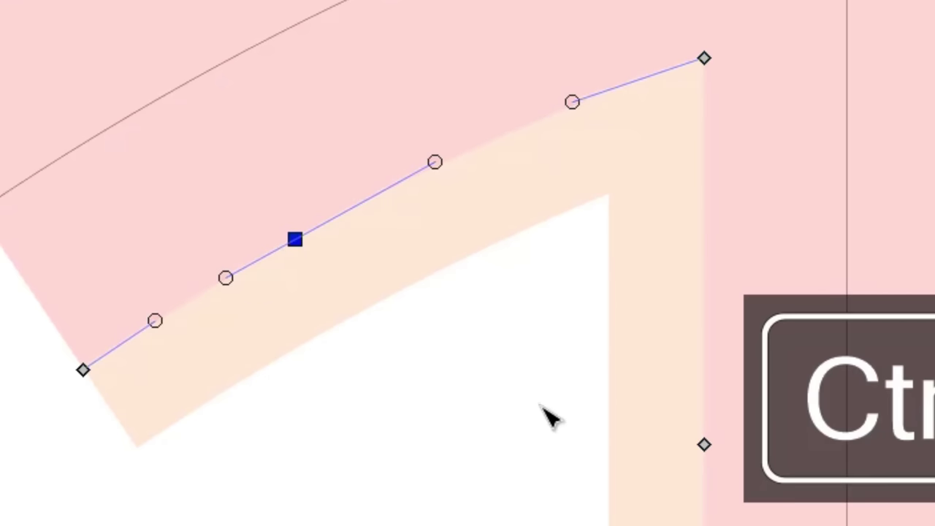
pyautogui.click(705, 62)
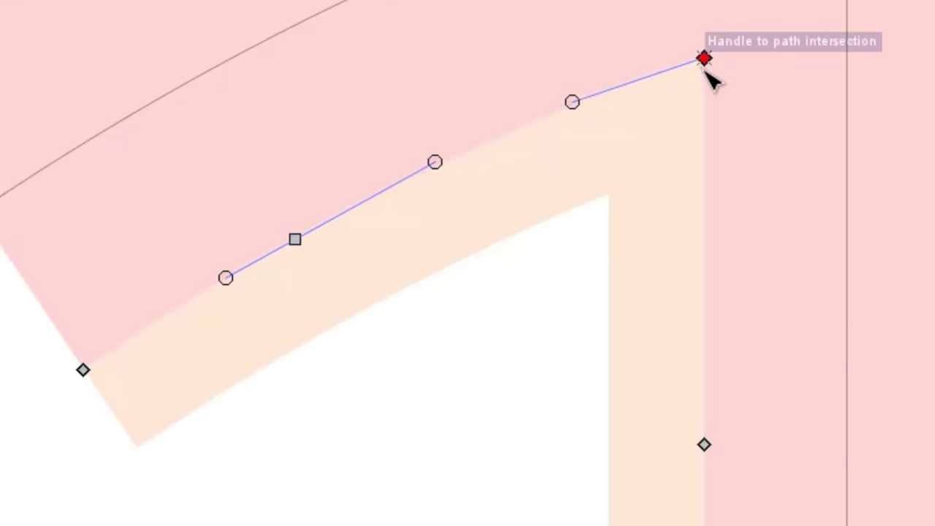
pyautogui.press('Delete')
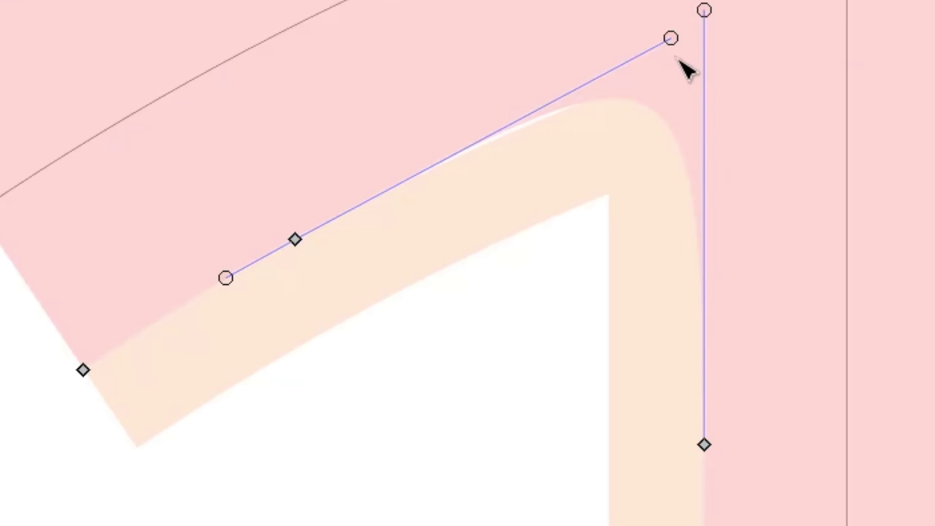
# Shorten the curve handles of the two new nodes to round the pink shape's left inner corner
pyautogui.moveTo(672, 38); pyautogui.dragTo(381, 190)
pyautogui.moveTo(706, 13); pyautogui.dragTo(717, 215)
pyautogui.press('s')
pyautogui.click(550, 235)
pyautogui.scroll(-2, 536, 233)
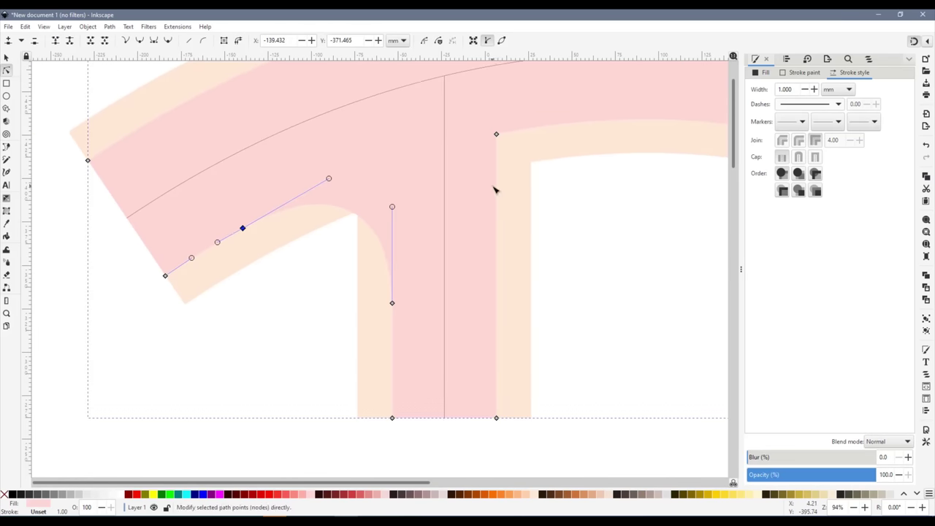
# Add nodes on the vertical band's right edge and the arc's lower edge beyond it, and delete the pink shape's right inner corner node
pyautogui.doubleClick(496, 198)
pyautogui.doubleClick(600, 120)
pyautogui.click(496, 134)
pyautogui.press('Delete')
# Adjust the curve handles of the two new nodes to round the pink shape's right inner corner, and deselect the shape
pyautogui.moveTo(485, 116); pyautogui.dragTo(496, 134)
pyautogui.moveTo(540, 124); pyautogui.dragTo(575, 120)
pyautogui.press('s')
pyautogui.click(579, 245)
# Delete the two beige border pieces below the arc on either side of the vertical band
pyautogui.scroll(-2, 578, 246)
pyautogui.moveTo(474, 482); pyautogui.dragTo(592, 482)
pyautogui.scroll(2, 508, 369)
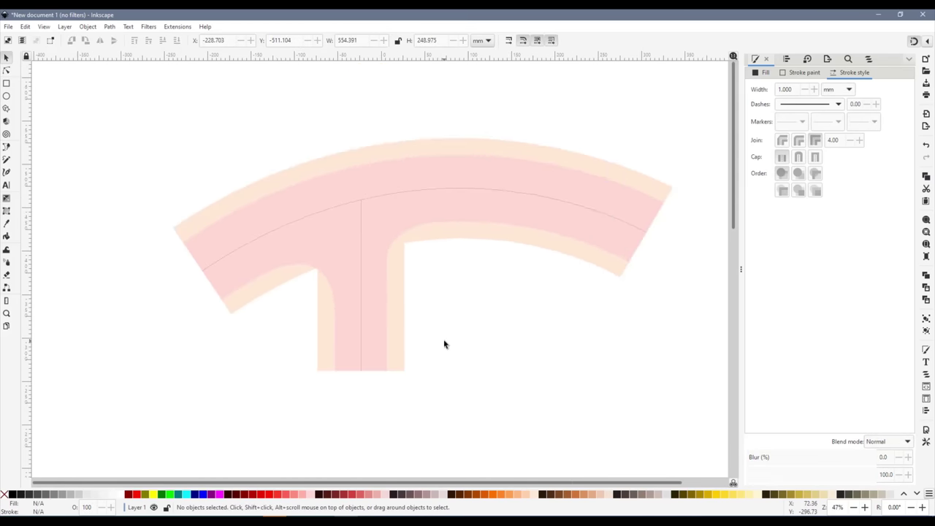
pyautogui.click(402, 282)
pyautogui.press('Delete')
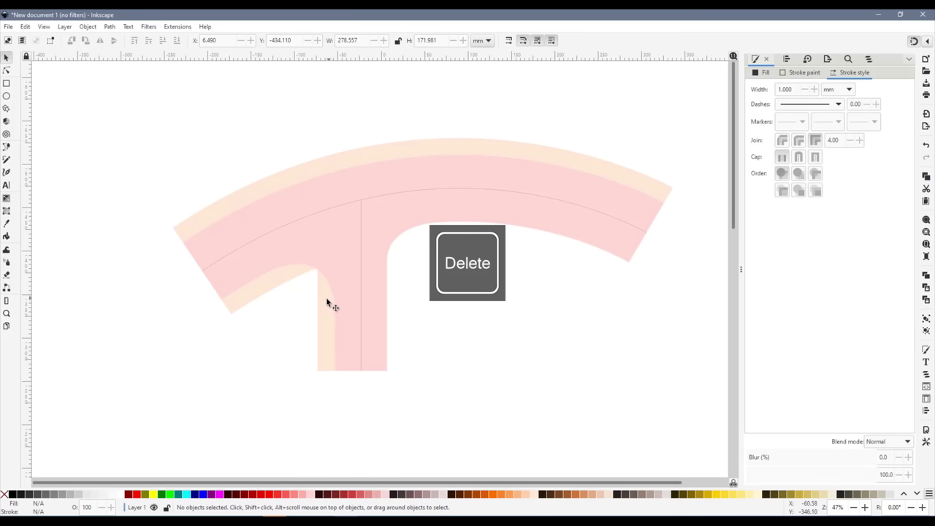
pyautogui.click(328, 302)
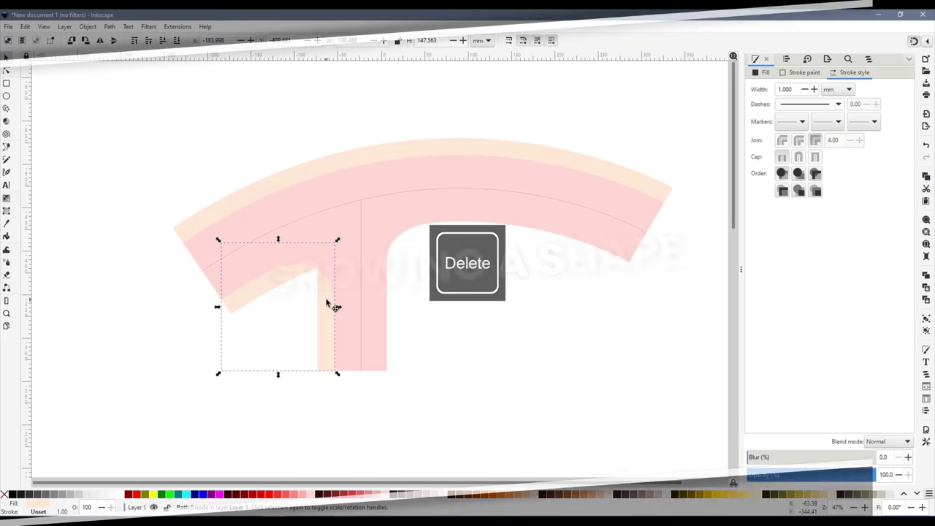
pyautogui.press('Delete')
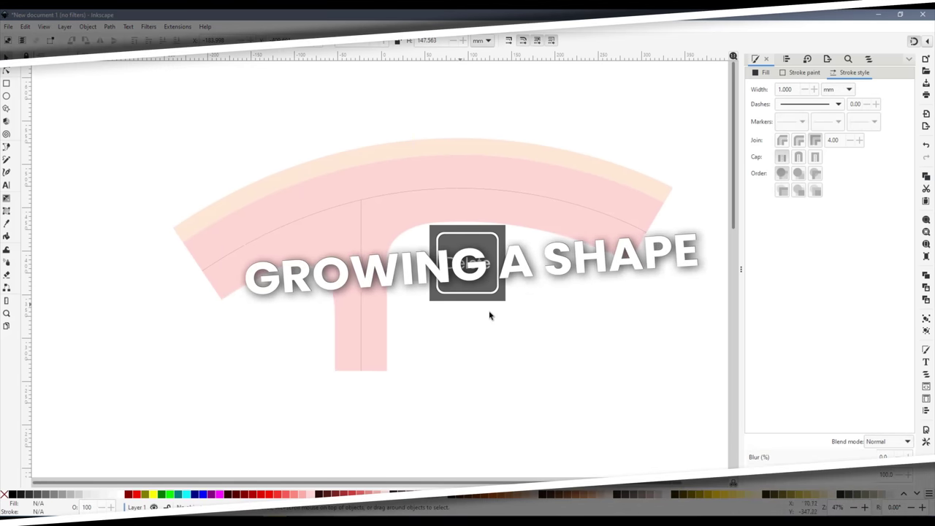
# Duplicate the pink shape and give the copy a magenta stroke with no fill
pyautogui.click(401, 210)
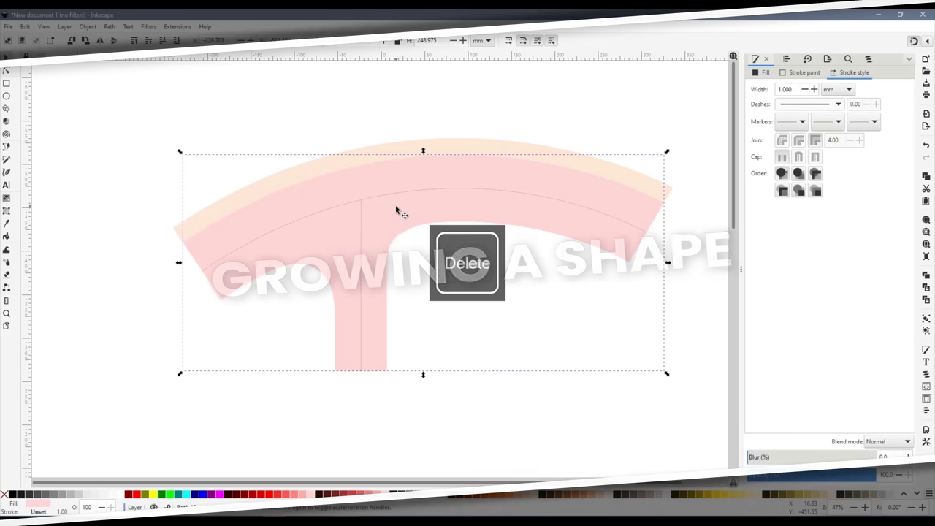
pyautogui.hotkey('ctrl', 'd')
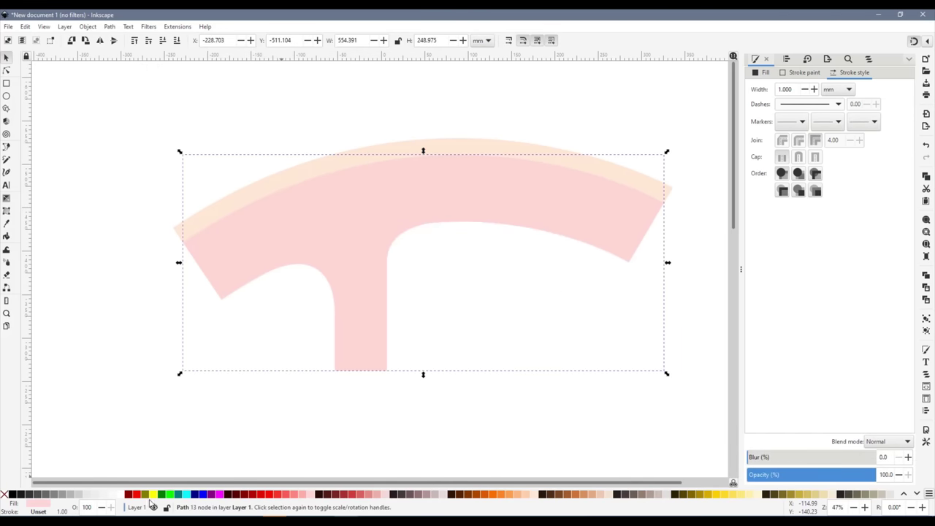
pyautogui.click(4, 494)
pyautogui.keyDown('shift'); pyautogui.click(220, 495); pyautogui.keyUp('shift')
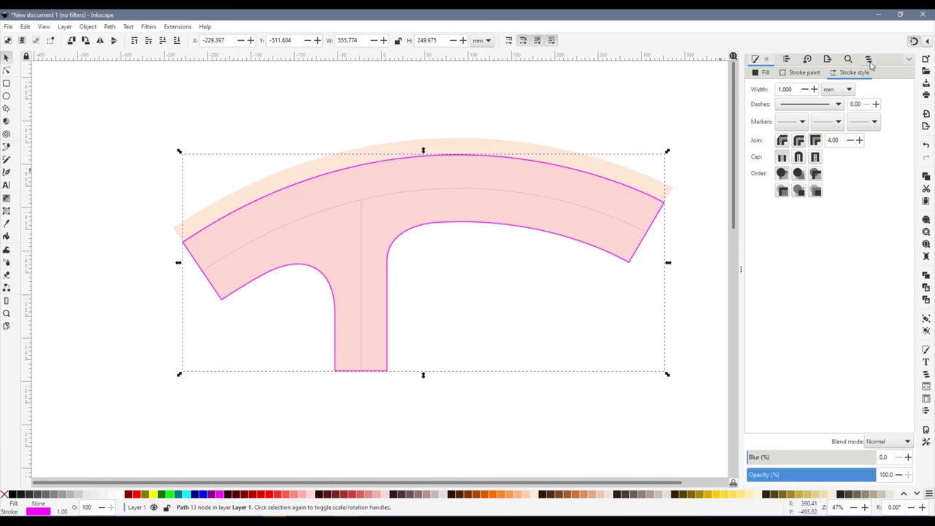
# Add an Offset path effect to the magenta outline
pyautogui.click(109, 26)
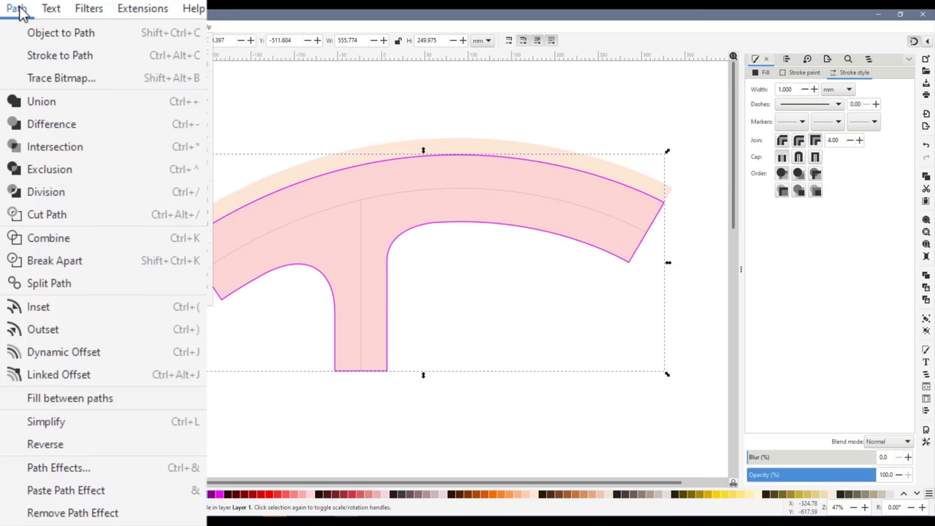
pyautogui.click(46, 475)
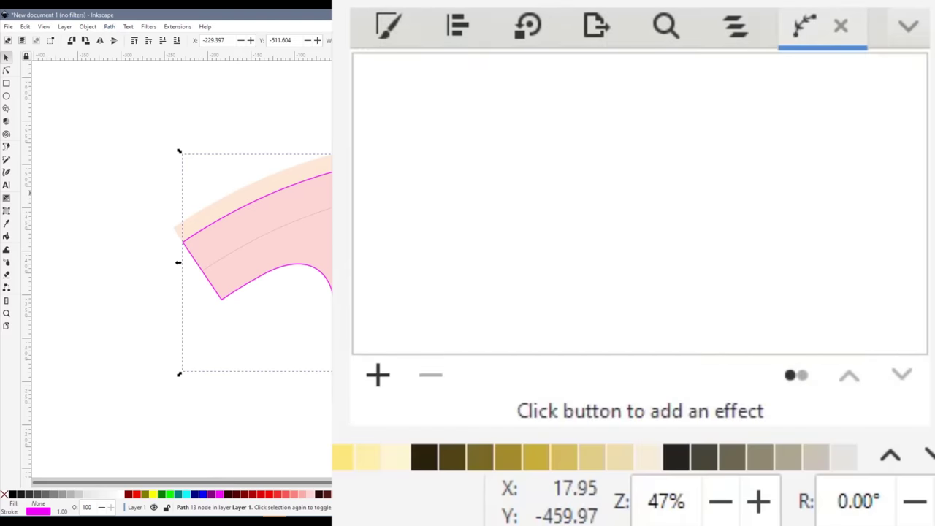
pyautogui.click(380, 372)
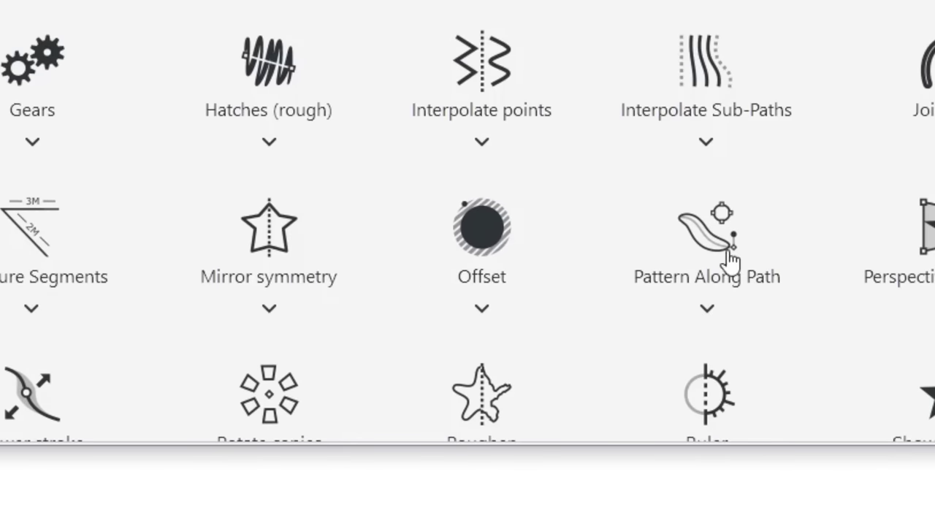
pyautogui.click(499, 246)
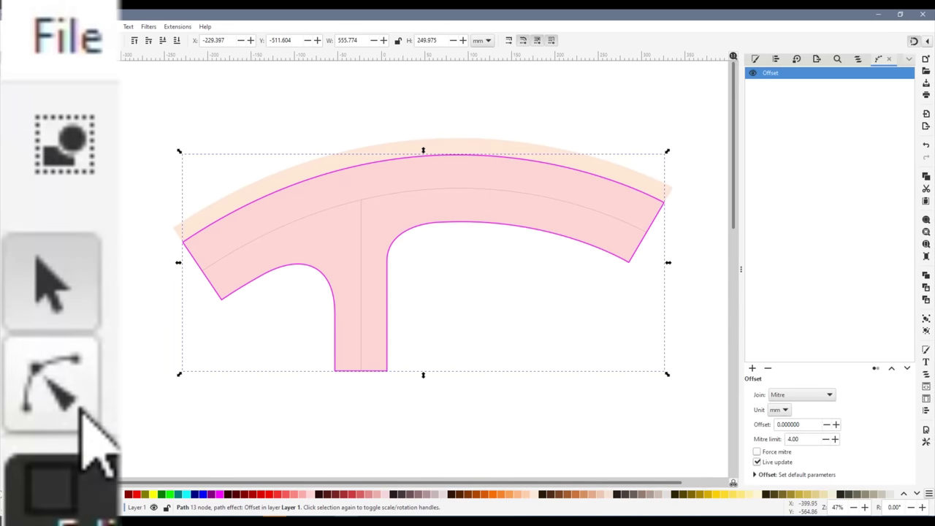
# Offset the magenta outline outward by about 19.3 mm so it meets the beige border's outer edge along the arc
pyautogui.click(77, 379)
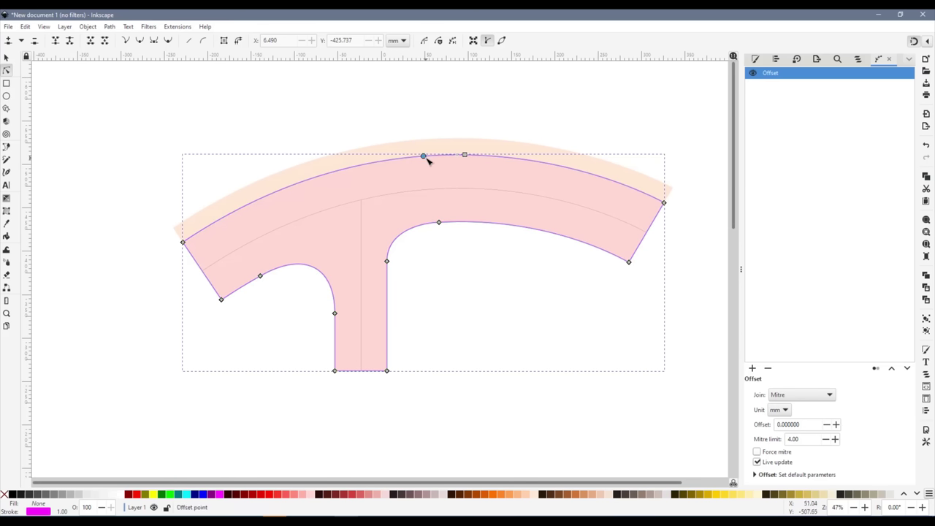
pyautogui.moveTo(425, 158); pyautogui.dragTo(428, 100)
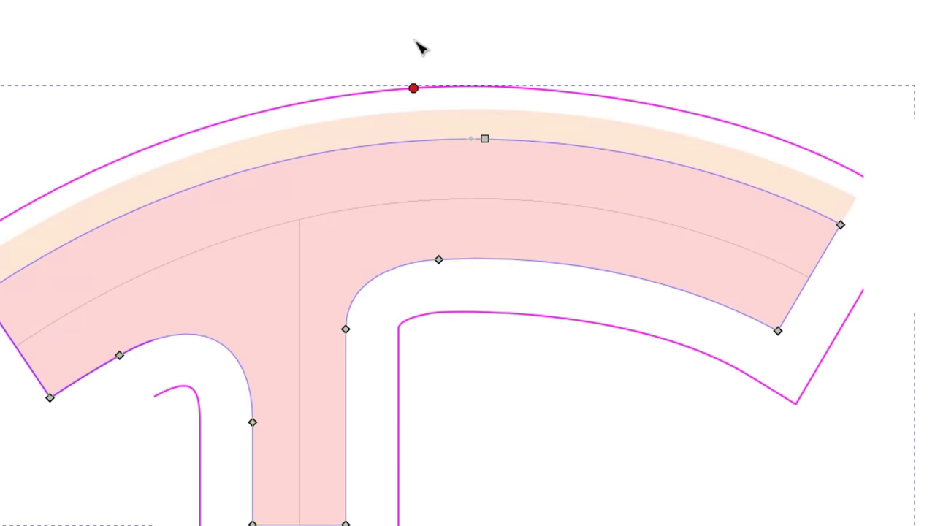
pyautogui.moveTo(419, 38); pyautogui.dragTo(436, 143)
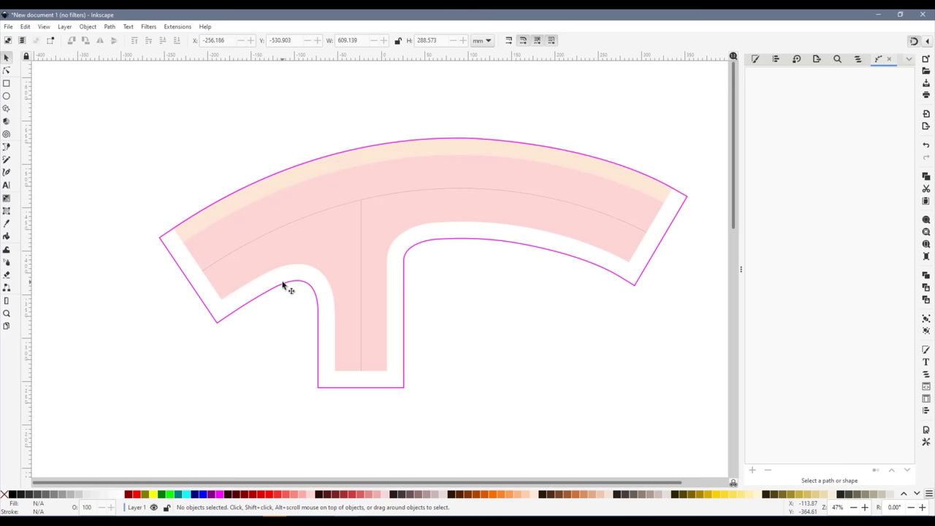
# Convert the magenta offset outline to a plain path
pyautogui.click(285, 286)
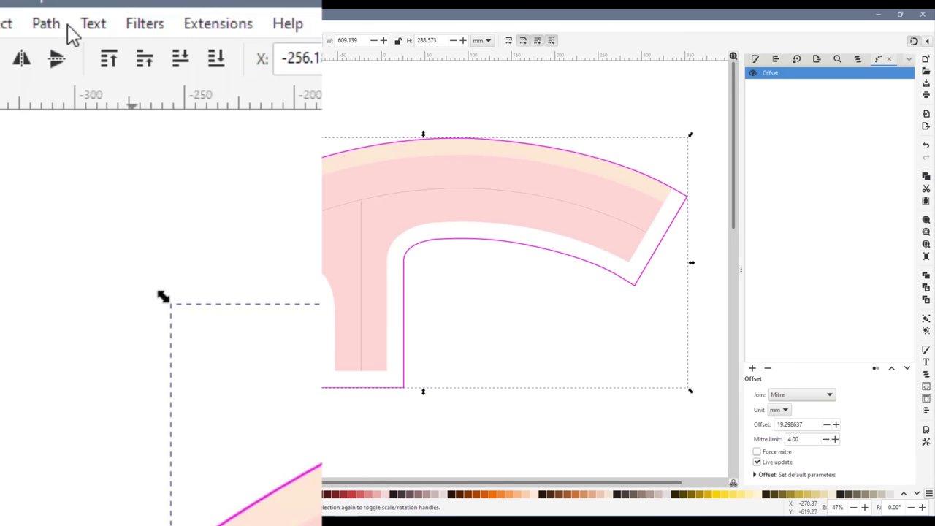
pyautogui.click(111, 27)
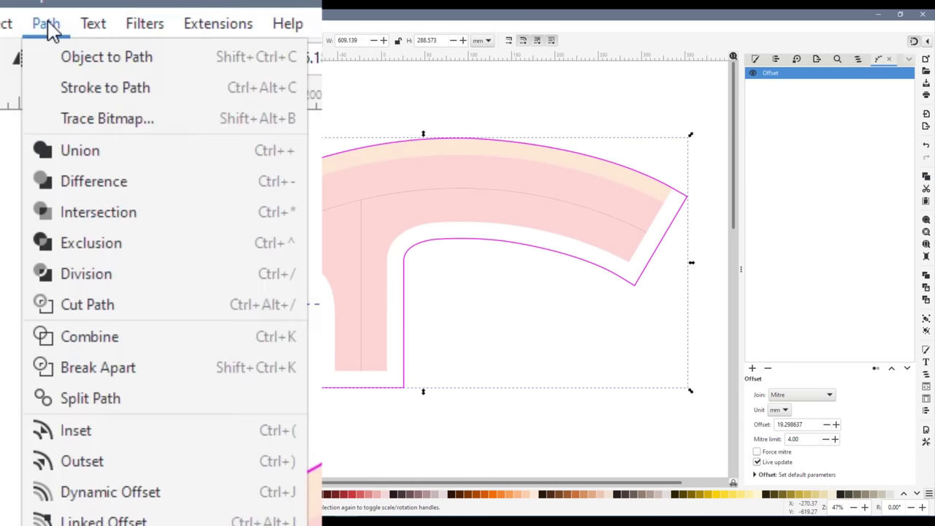
pyautogui.click(121, 60)
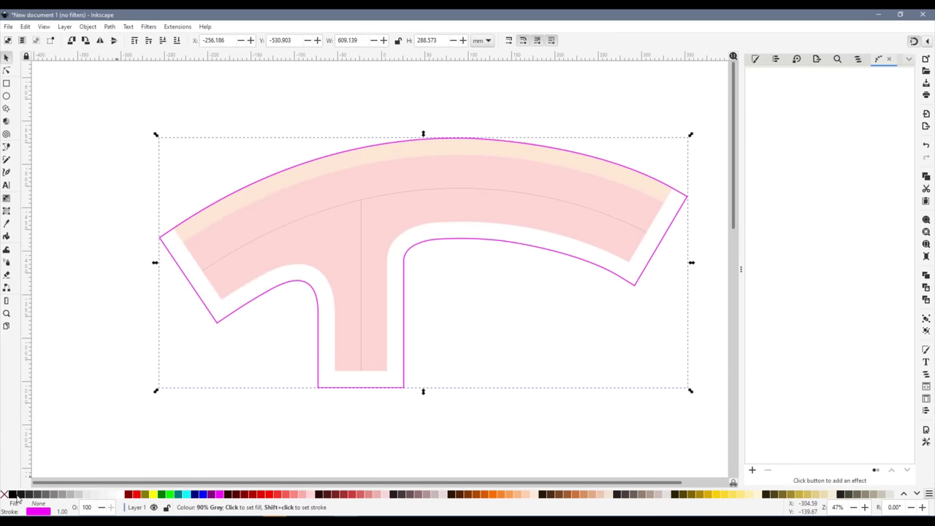
# Fill the offset path with #FFCCAA, without a stroke, and lower it behind all the other objects
pyautogui.click(525, 498)
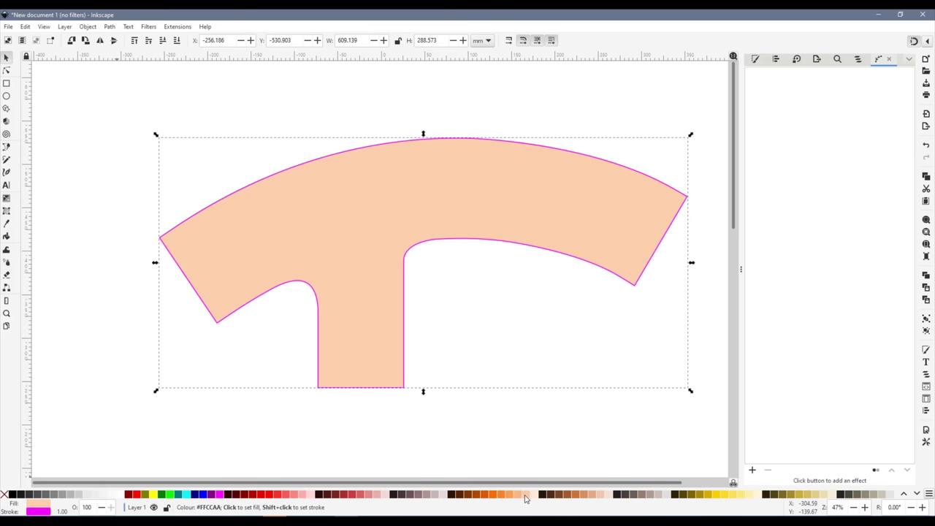
pyautogui.keyDown('shift'); pyautogui.click(6, 494); pyautogui.keyUp('shift')
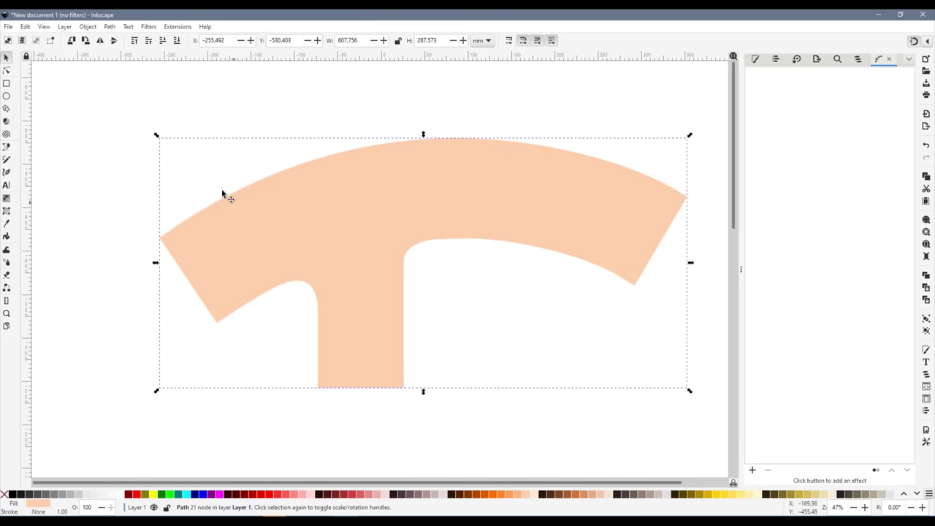
pyautogui.click(176, 40)
pyautogui.click(529, 426)
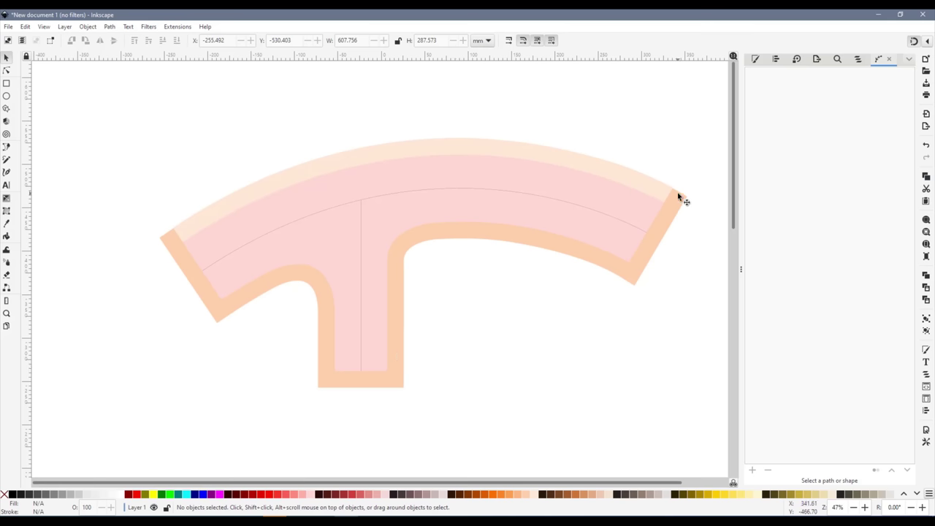
# Subtract a duplicate of the pink shape from the peach offset shape, and undo a test move of the resulting border
pyautogui.click(308, 250)
pyautogui.hotkey('ctrl', 'd')
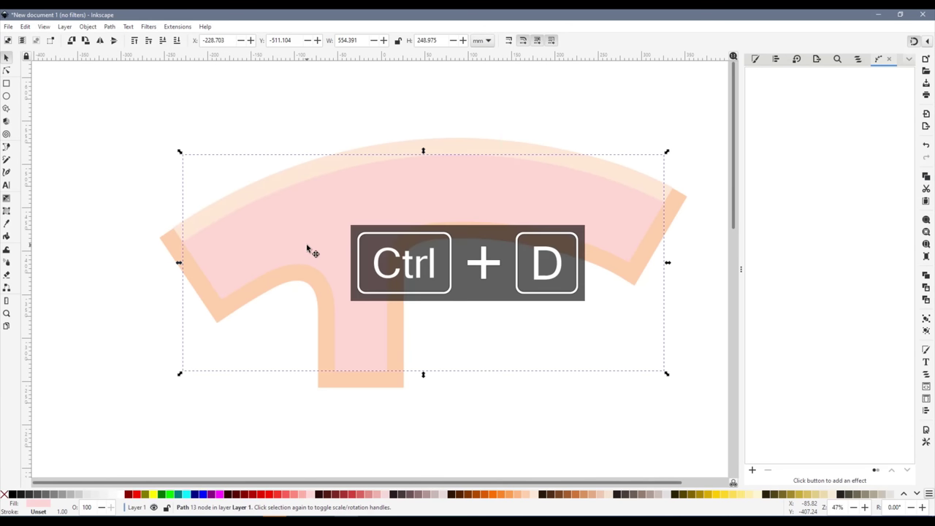
pyautogui.keyDown('shift'); pyautogui.click(310, 285); pyautogui.keyUp('shift')
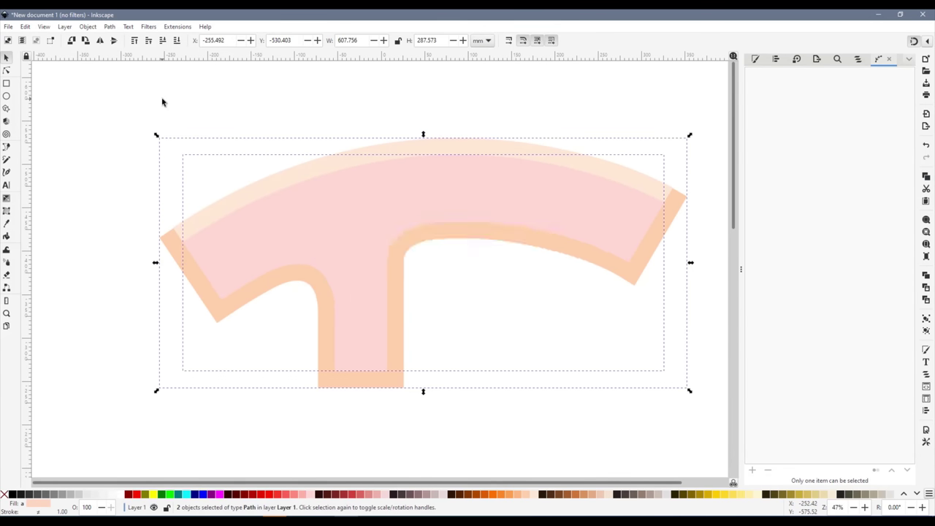
pyautogui.press('ctrl+KP_Subtract')
pyautogui.moveTo(217, 319); pyautogui.dragTo(127, 398)
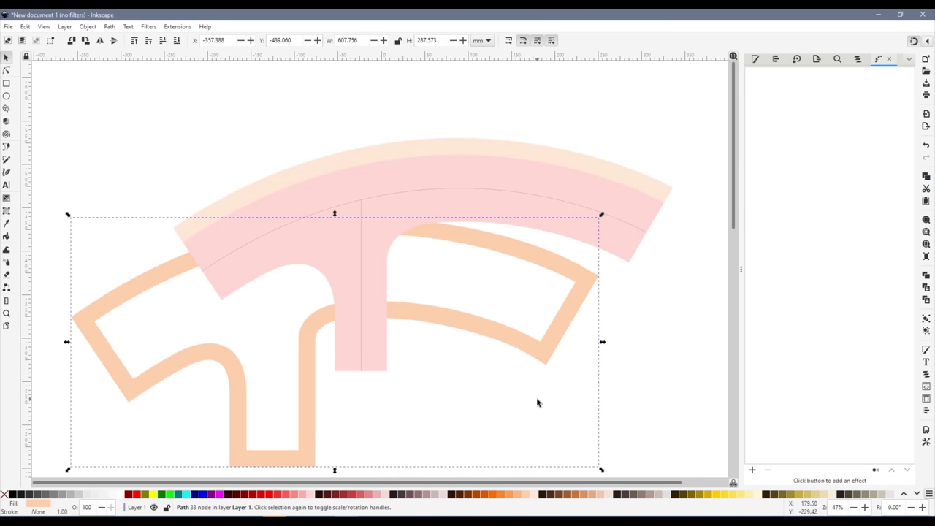
pyautogui.hotkey('ctrl', 'z')
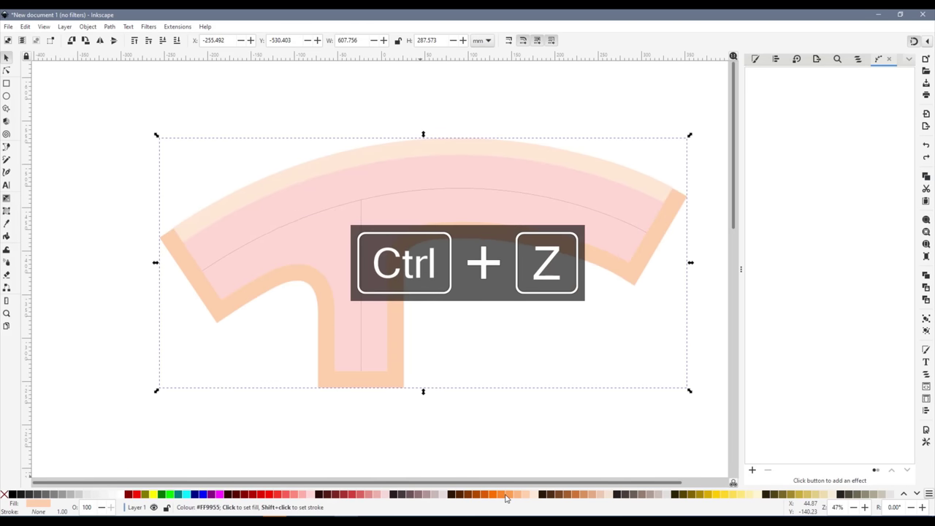
# Recolour the border dark orange and raise it above all the other objects
pyautogui.click(483, 495)
pyautogui.click(135, 40)
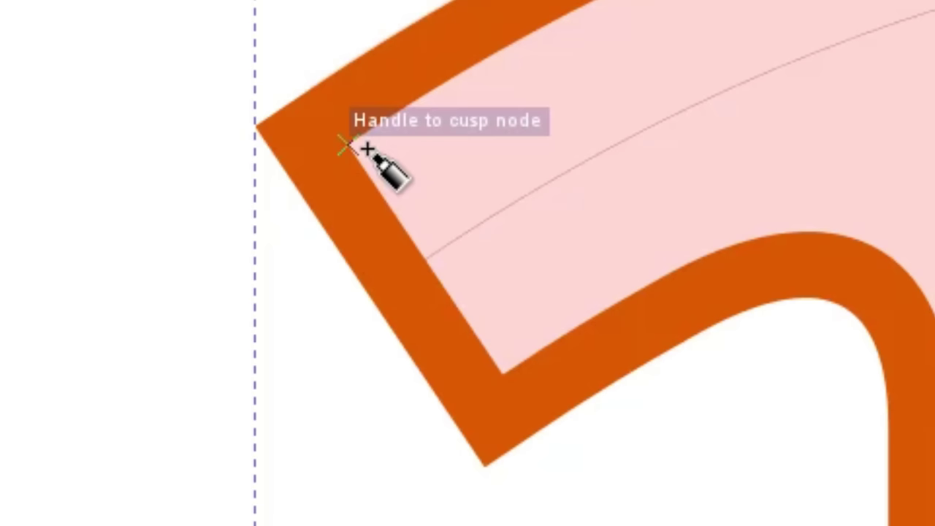
# Draw straight cutting lines along both end edges of the pink arc and extend them past the orange border
pyautogui.moveTo(187, 243); pyautogui.dragTo(223, 298)
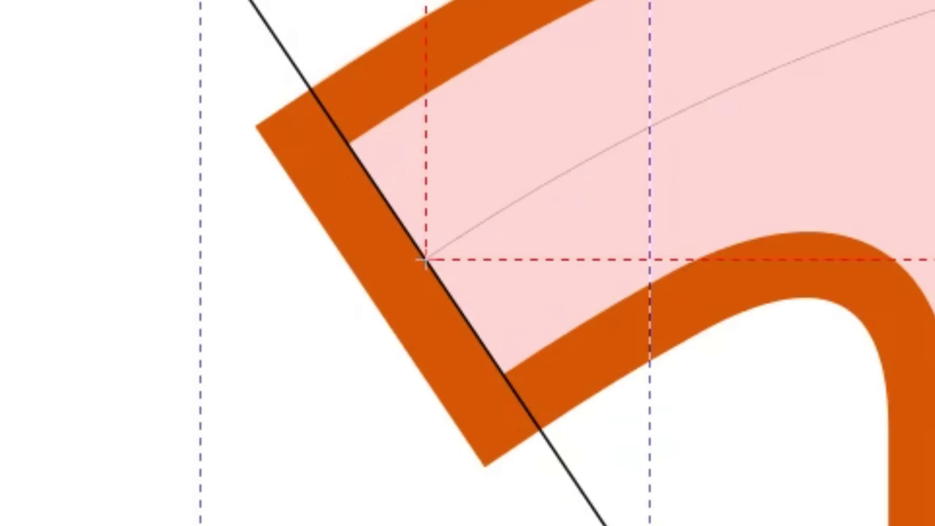
pyautogui.press('Escape')
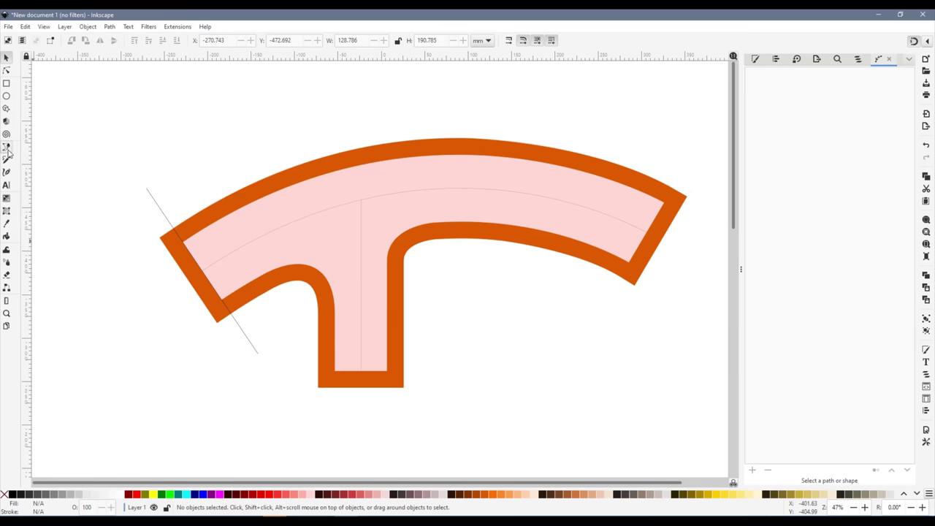
pyautogui.press('b')
pyautogui.click(629, 260)
pyautogui.doubleClick(664, 202)
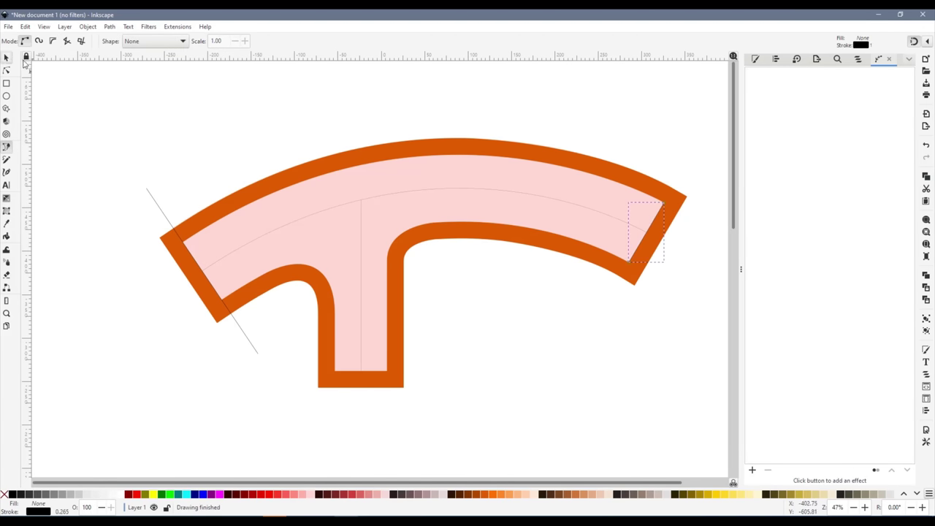
pyautogui.press('s')
pyautogui.moveTo(669, 199); pyautogui.dragTo(714, 146)
pyautogui.press('Escape')
# Divide the orange border with the cutting lines at both ends of the arc
pyautogui.click(524, 101)
pyautogui.keyDown('shift'); pyautogui.click(798, 116); pyautogui.keyUp('shift')
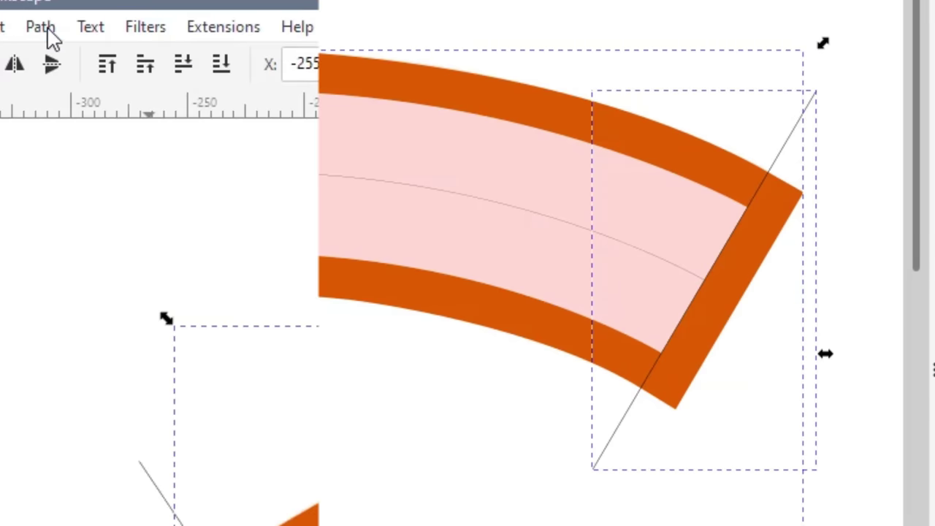
pyautogui.click(45, 31)
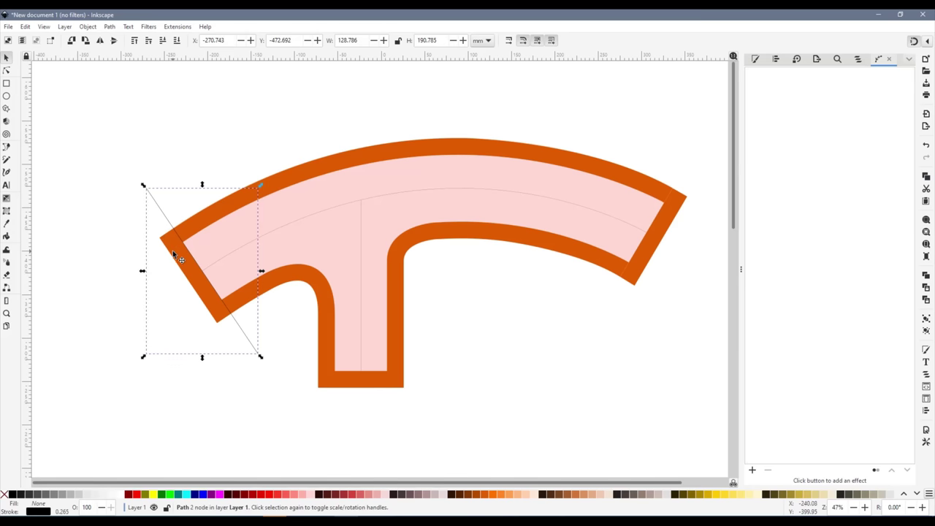
pyautogui.click(109, 26)
pyautogui.click(132, 132)
# Delete the orange border pieces at both ends of the arc and along its upper edge
pyautogui.click(192, 290)
pyautogui.click(203, 292)
pyautogui.press('Delete')
pyautogui.click(233, 204)
pyautogui.press('Delete')
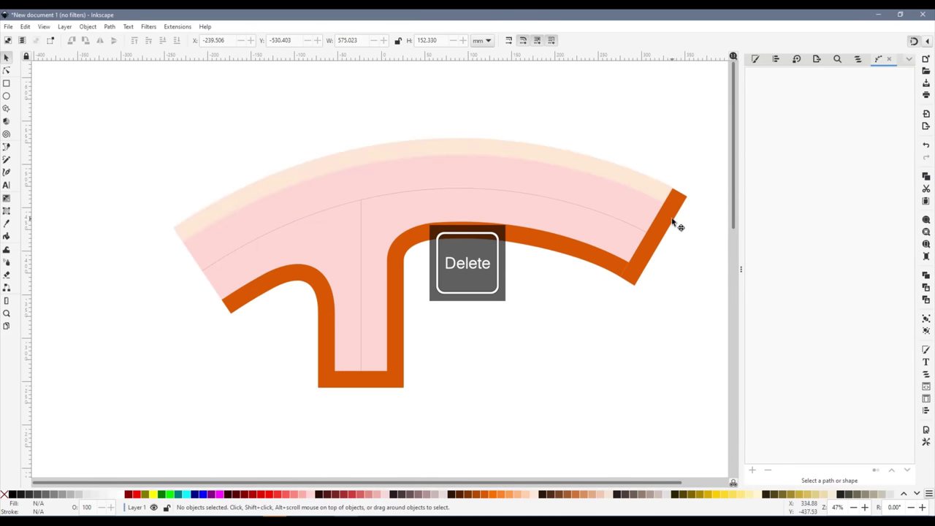
pyautogui.click(673, 220)
pyautogui.press('Delete')
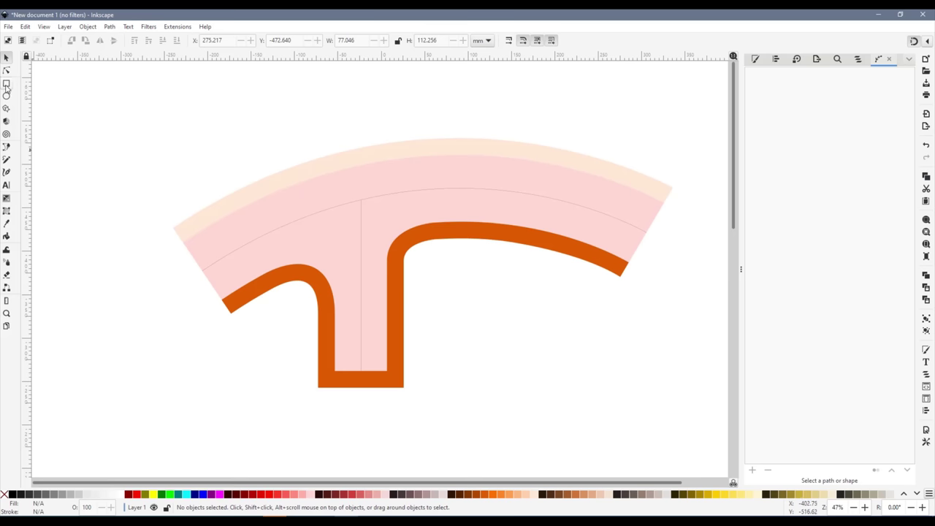
# Draw a horizontal line along the bottom edge of the pink vertical band and divide the orange border with it
pyautogui.press('b')
pyautogui.click(222, 370)
pyautogui.doubleClick(499, 370)
pyautogui.click(7, 58)
pyautogui.keyDown('shift'); pyautogui.click(393, 379); pyautogui.keyUp('shift')
pyautogui.hotkey('ctrl', '/')
# Delete the orange border piece below the pink vertical band
pyautogui.click(394, 396)
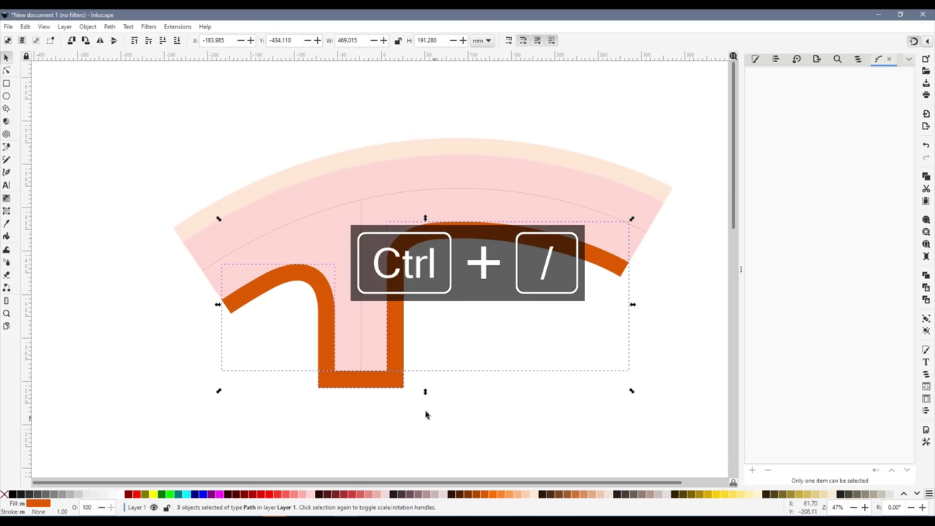
pyautogui.click(394, 382)
pyautogui.press('Delete')
pyautogui.click(413, 149)
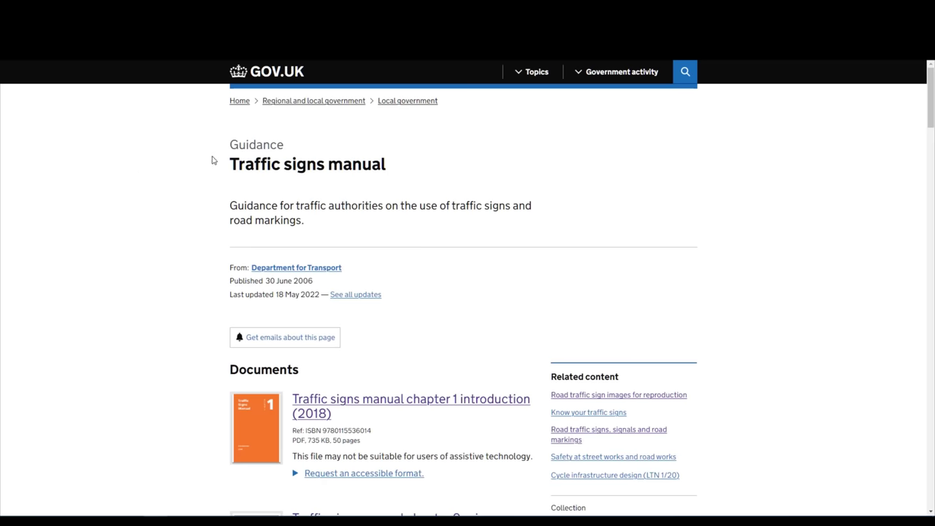
# Switch to the GOV.UK Traffic signs manual page and open the chapter 5 road markings (2019) document
pyautogui.scroll(-5, 184, 193)
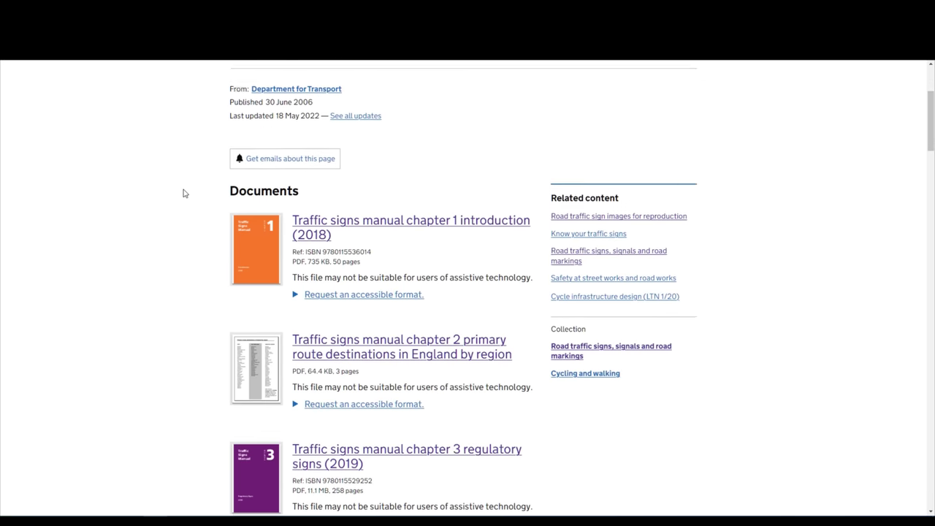
pyautogui.scroll(-3, 184, 192)
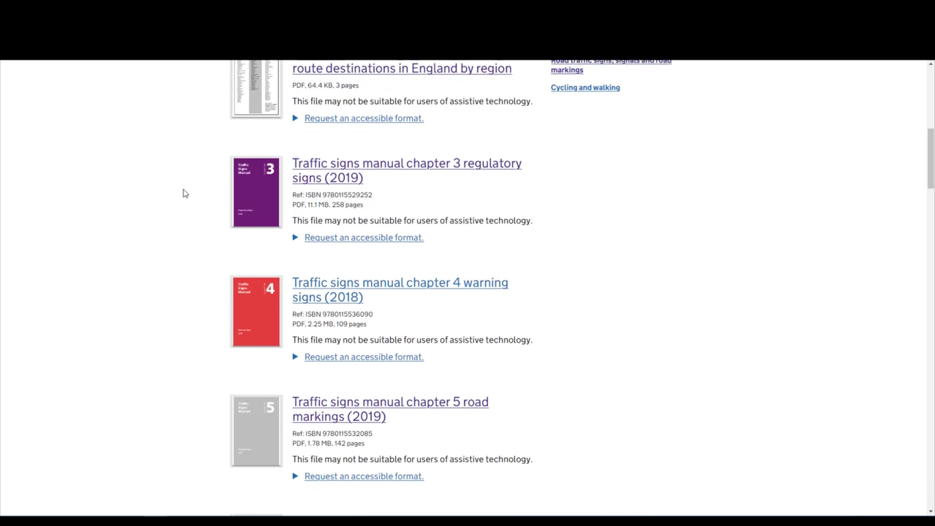
pyautogui.scroll(-1, 185, 193)
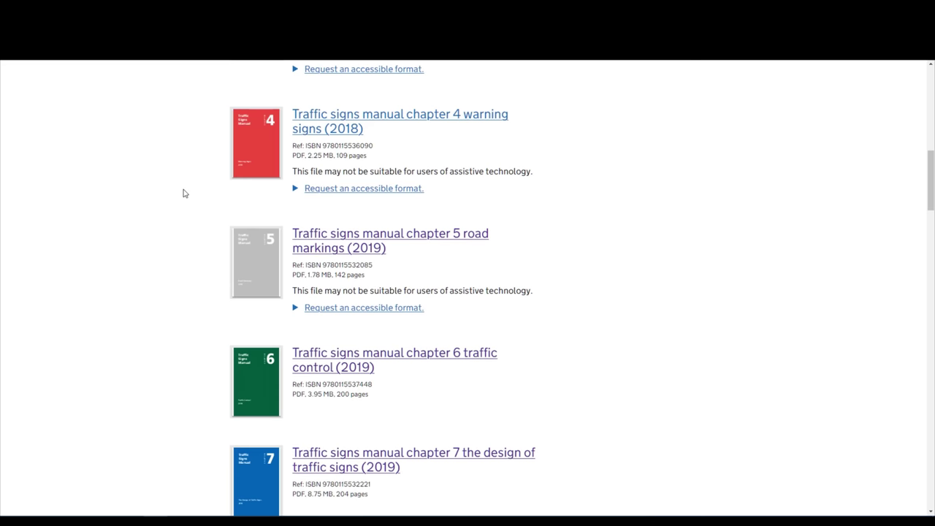
pyautogui.scroll(-1, 263, 192)
pyautogui.click(411, 189)
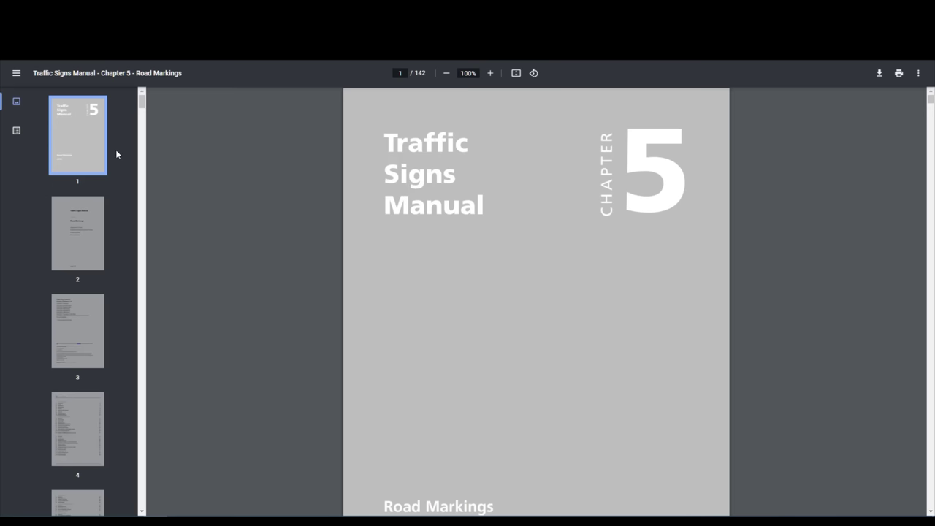
# Go to page 12 of the road markings manual and examine the centre line diagrams, Table 2-1 and the following pages
pyautogui.scroll(-8, 76, 248)
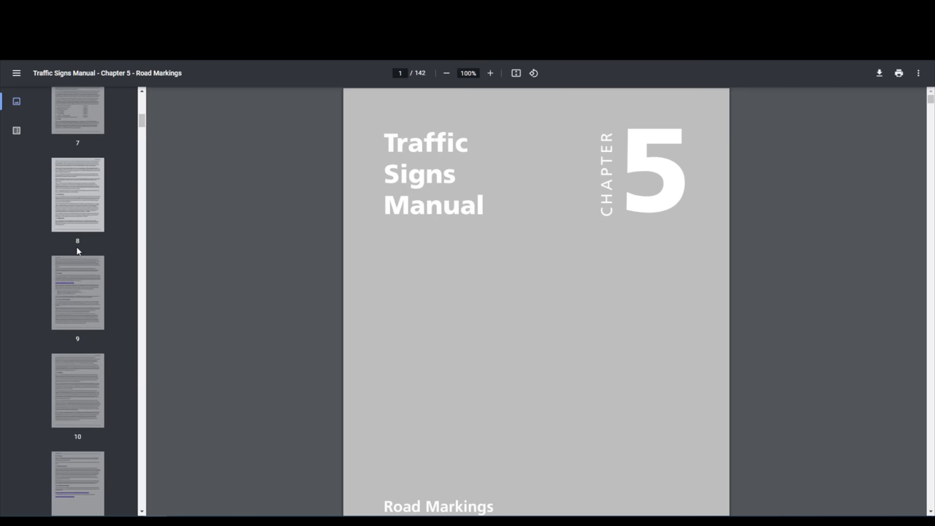
pyautogui.scroll(-3, 76, 246)
pyautogui.click(77, 286)
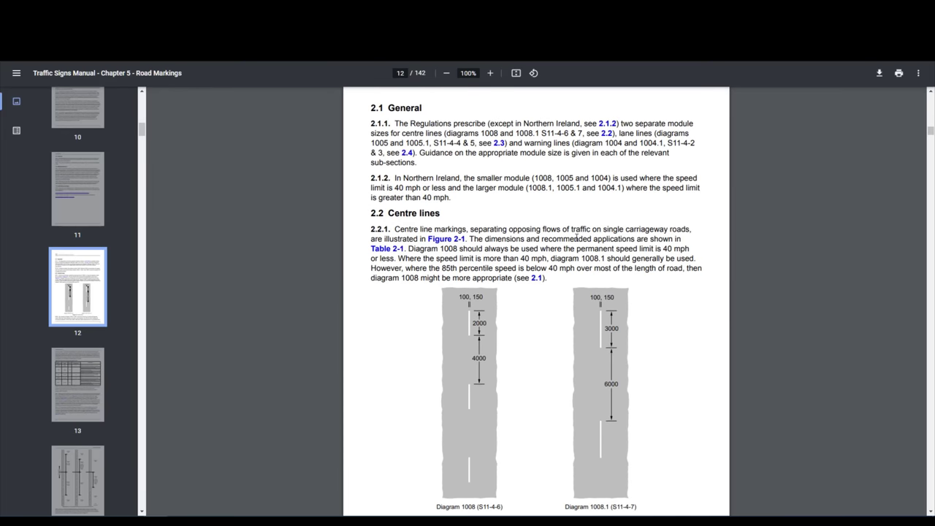
pyautogui.scroll(-1, 577, 238)
pyautogui.scroll(-8, 556, 255)
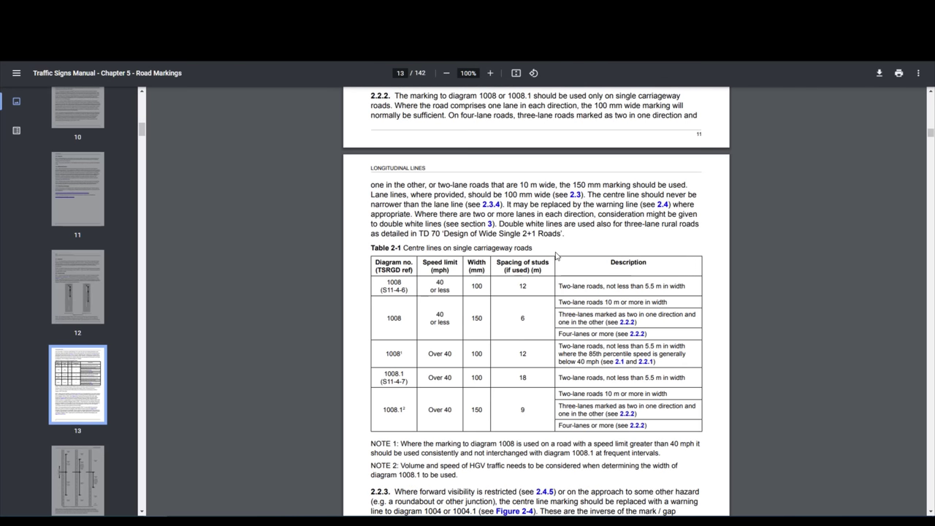
pyautogui.press('Right')
pyautogui.press('Right')
pyautogui.press('Right')
pyautogui.press('Right')
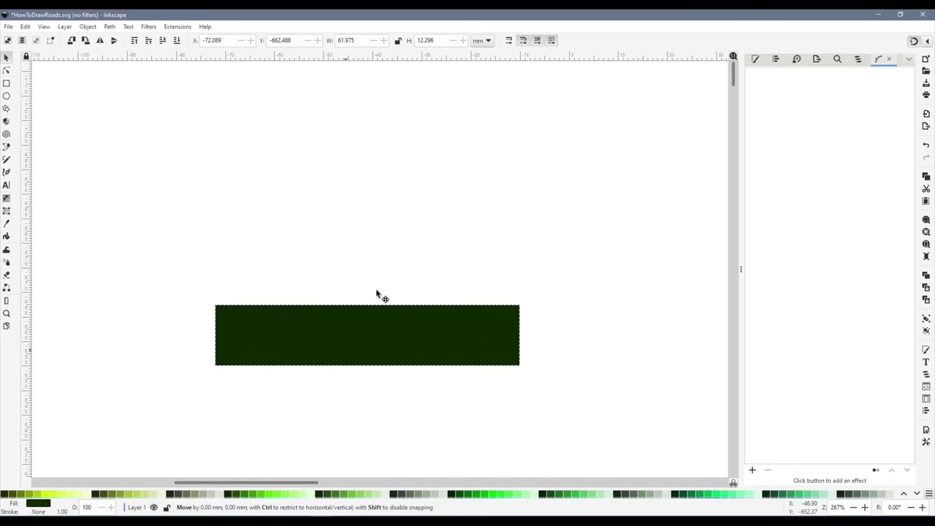
# In Inkscape, set the dark green rectangle's width to 4000/148 mm and its height to 100/148 mm
pyautogui.click(379, 299)
pyautogui.doubleClick(355, 40)
pyautogui.write('4000')
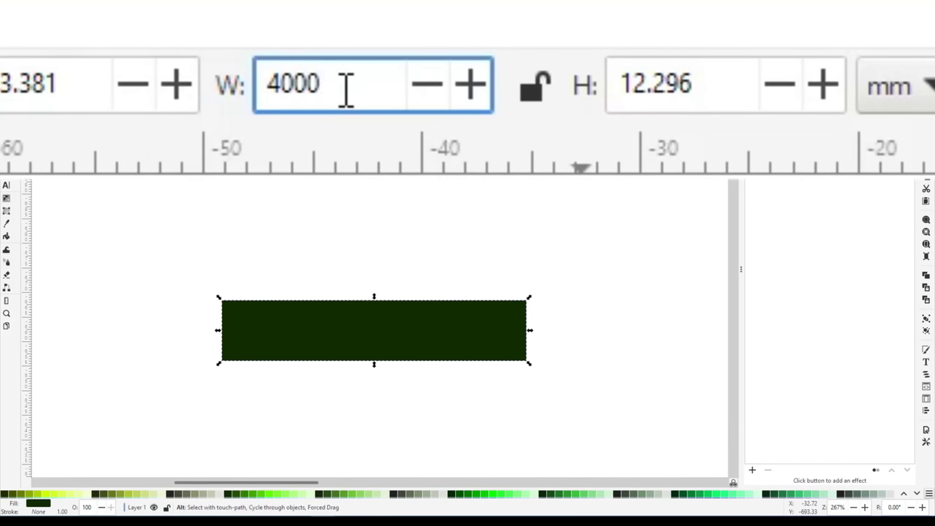
pyautogui.write('/148')
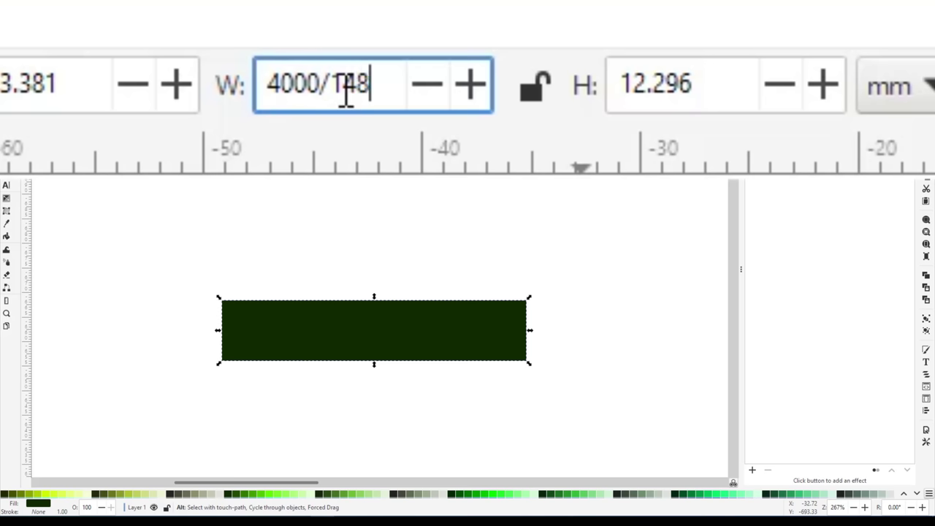
pyautogui.press('Return')
pyautogui.press('Tab')
pyautogui.write('100/148')
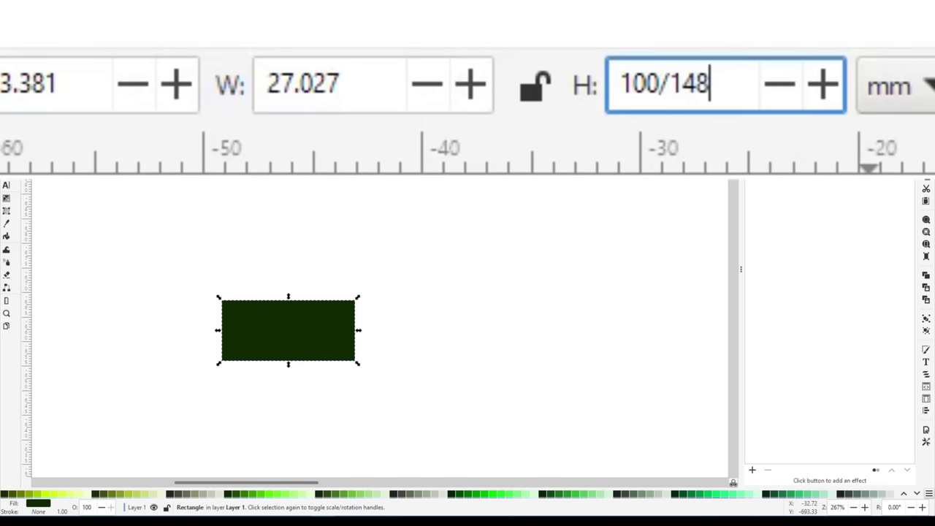
pyautogui.press('Return')
# Duplicate the dark green rectangle, make the copy light green and 2000/148 mm wide, and place it against the original's end
pyautogui.hotkey('ctrl', 'd')
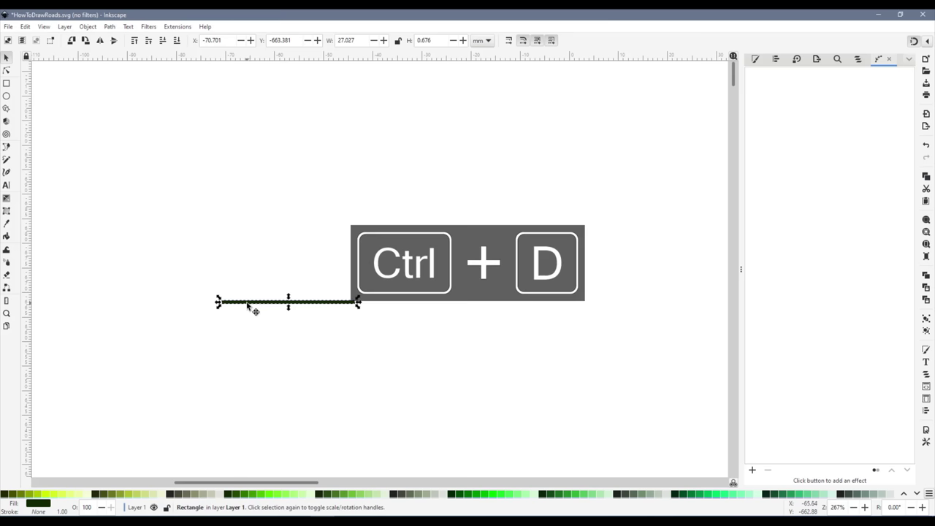
pyautogui.moveTo(248, 305); pyautogui.dragTo(387, 283)
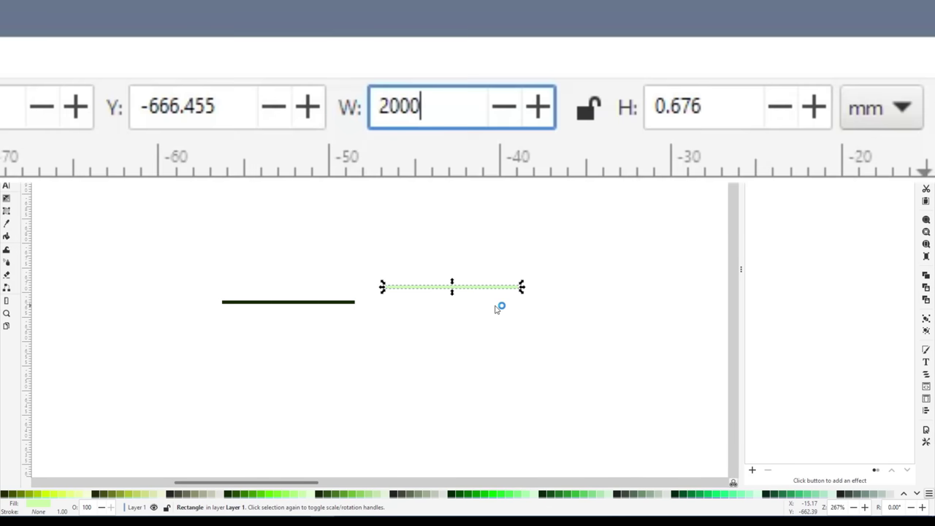
pyautogui.write('/148')
pyautogui.press('Return')
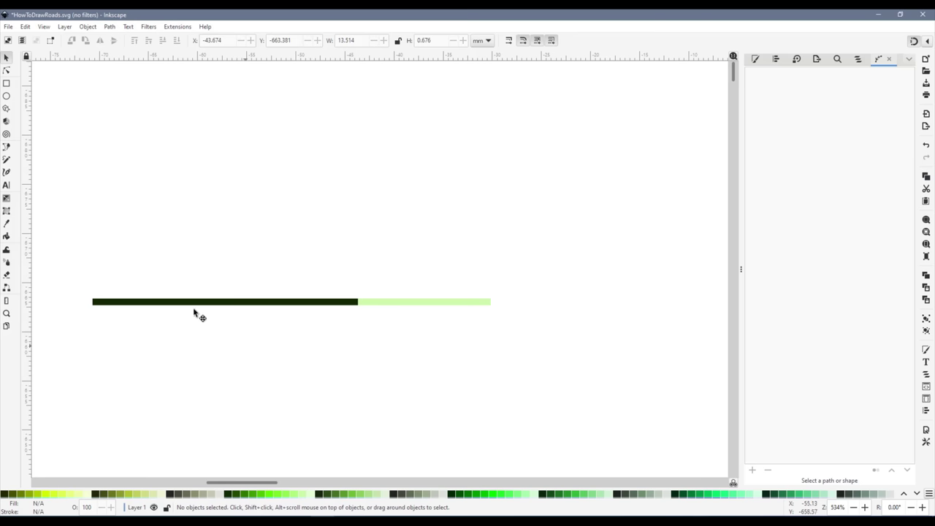
# Group the dark green and light green rectangles
pyautogui.moveTo(85, 278); pyautogui.dragTo(518, 347)
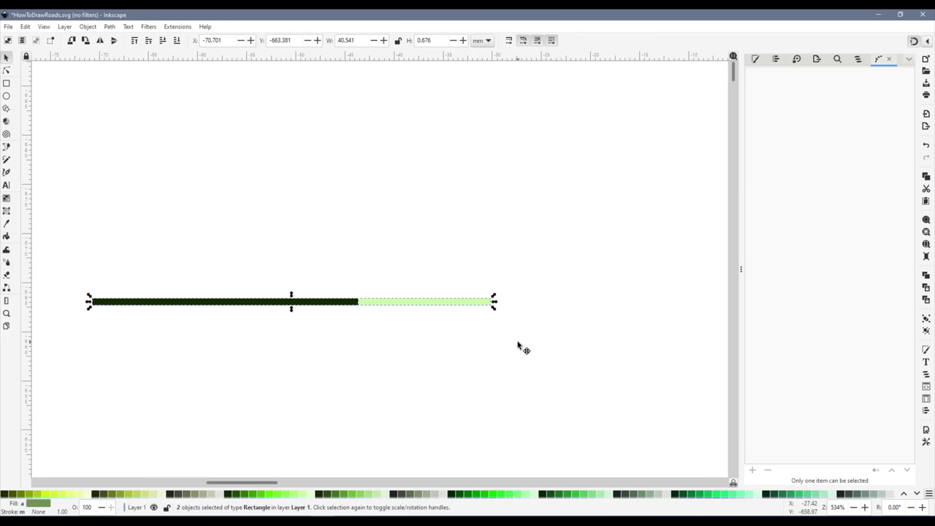
pyautogui.press('ctrl')
pyautogui.hotkey('ctrl', 'g')
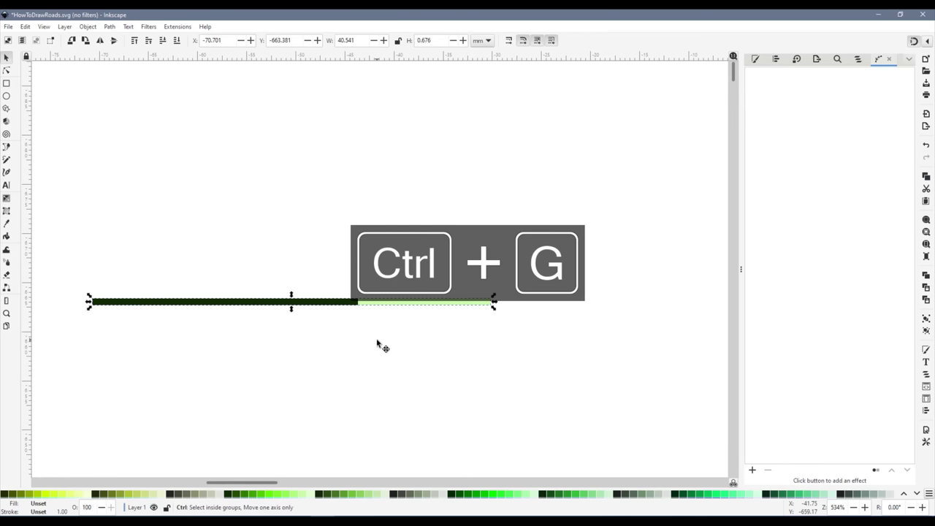
# Paste a copy of the green group onto the side road and rotate it 90° to run vertically
pyautogui.scroll(-4, 380, 340)
pyautogui.hotkey('ctrl', 'c')
pyautogui.scroll(-7, 400, 330)
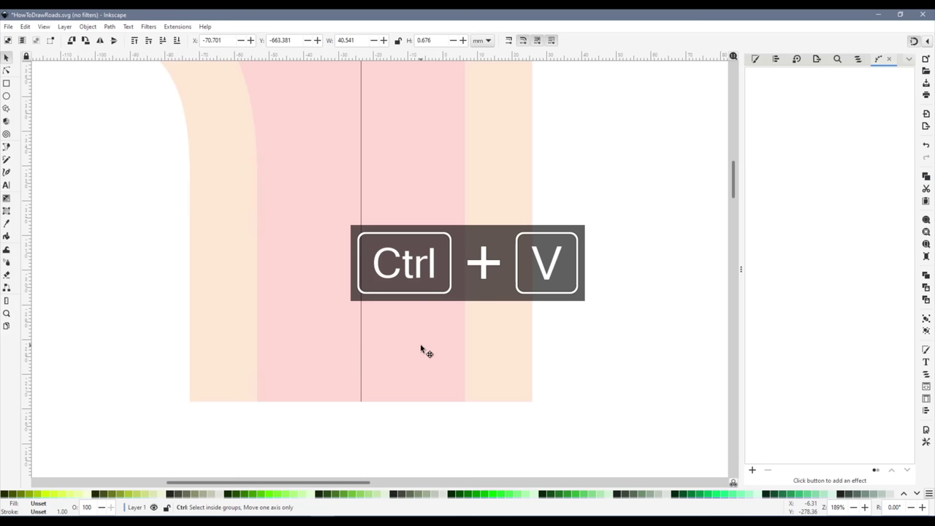
pyautogui.hotkey('ctrl', 'v')
pyautogui.hotkey('ctrl', '[')
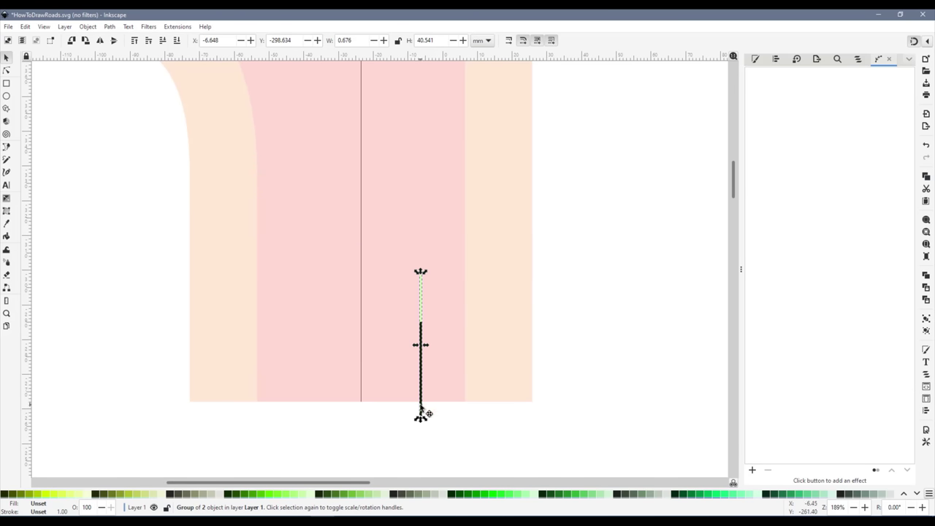
# Snap the vertical group to the lower end of the side road's centre line and stack two duplicates above it
pyautogui.moveTo(423, 416); pyautogui.dragTo(363, 307)
pyautogui.hotkey('ctrl', 'd')
pyautogui.keyDown('ctrl'); pyautogui.scroll(3, 367, 265); pyautogui.keyUp('ctrl')
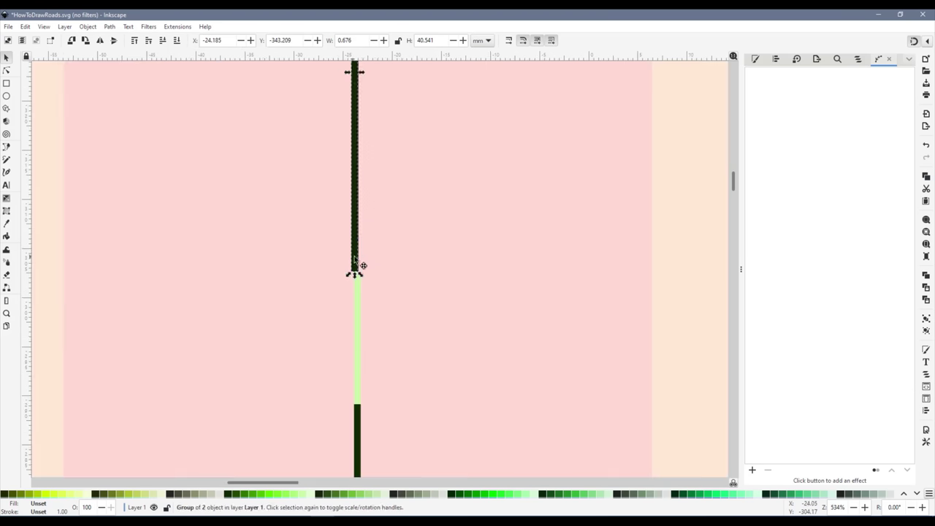
pyautogui.keyDown('ctrl'); pyautogui.scroll(-3, 372, 345); pyautogui.keyUp('ctrl')
pyautogui.hotkey('ctrl', 'd')
pyautogui.keyDown('ctrl'); pyautogui.scroll(3, 377, 243); pyautogui.keyUp('ctrl')
pyautogui.moveTo(367, 374); pyautogui.dragTo(365, 227)
pyautogui.click(428, 214)
pyautogui.keyDown('ctrl'); pyautogui.scroll(-5, 428, 214); pyautogui.keyUp('ctrl')
pyautogui.click(568, 314)
pyautogui.keyDown('ctrl'); pyautogui.scroll(-1, 563, 427); pyautogui.keyUp('ctrl')
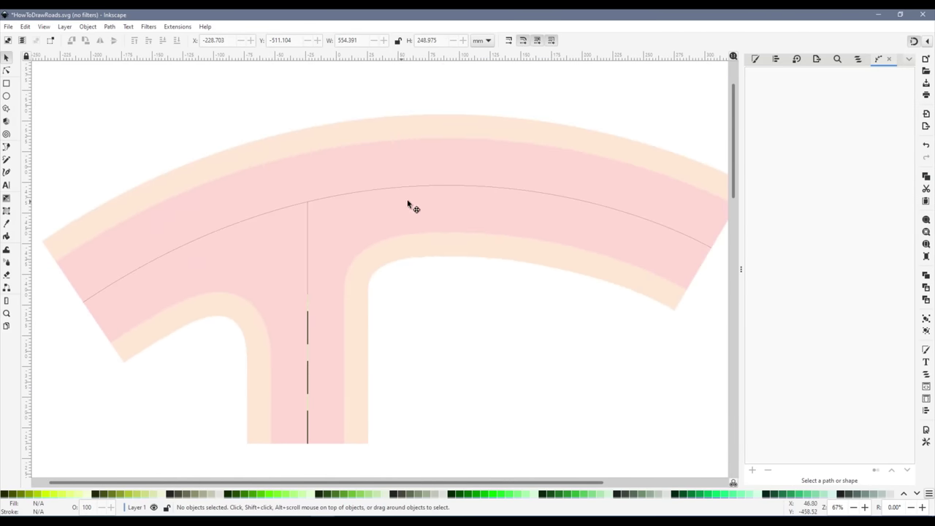
# Sketch a freehand question mark beside the side road and a large cross over its dashes
pyautogui.press('p')
pyautogui.moveTo(428, 307)
pyautogui.mouseDown()
pyautogui.moveTo(454, 287)
pyautogui.moveTo(465, 316)
pyautogui.moveTo(430, 332)
pyautogui.moveTo(439, 369)
pyautogui.mouseUp()
pyautogui.moveTo(367, 324); pyautogui.dragTo(259, 385)
pyautogui.moveTo(268, 307); pyautogui.dragTo(395, 432)
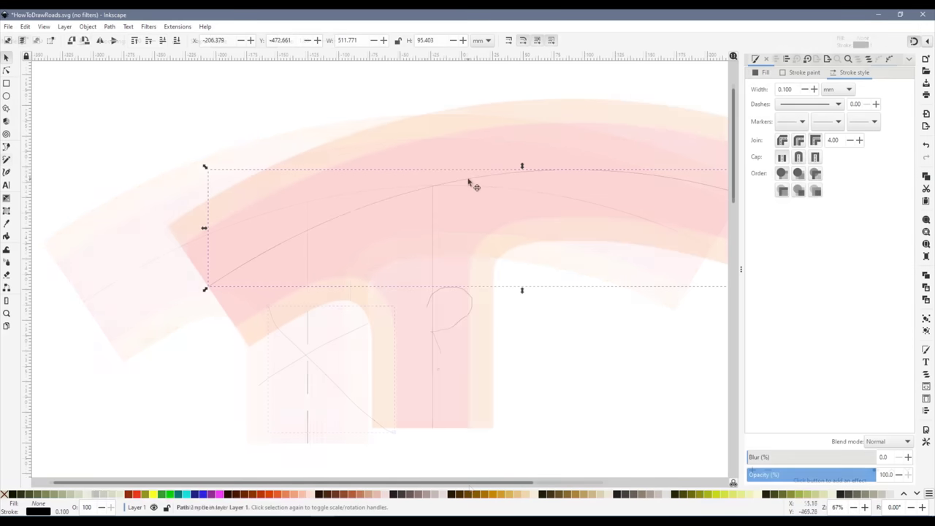
# Duplicate the arc centre line and give the copy a blue stroke 80 mm wide
pyautogui.hotkey('ctrl', 'd')
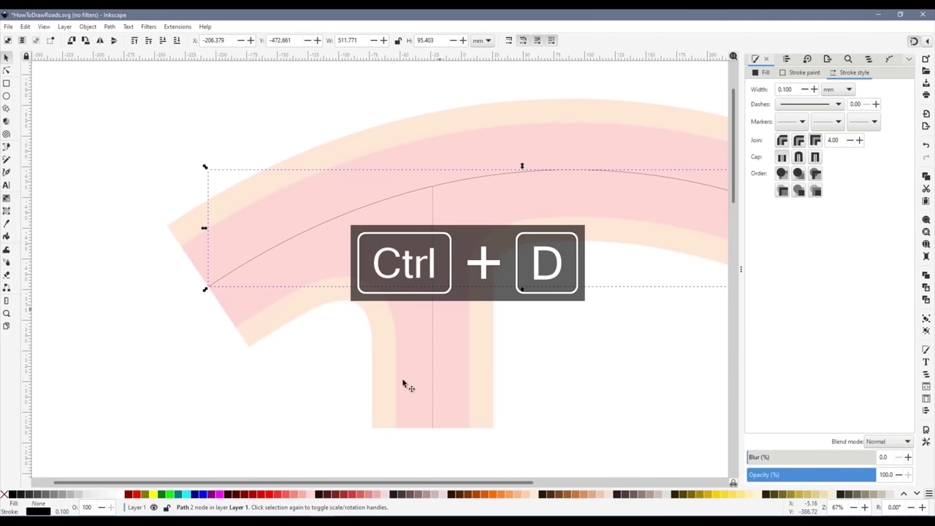
pyautogui.keyDown('shift'); pyautogui.click(203, 494); pyautogui.keyUp('shift')
pyautogui.doubleClick(790, 91)
pyautogui.write('8')
pyautogui.press('Return')
# Add a node where the vertical centre line crosses the blue arc's lower edge and delete the line's upper end node
pyautogui.click(434, 262)
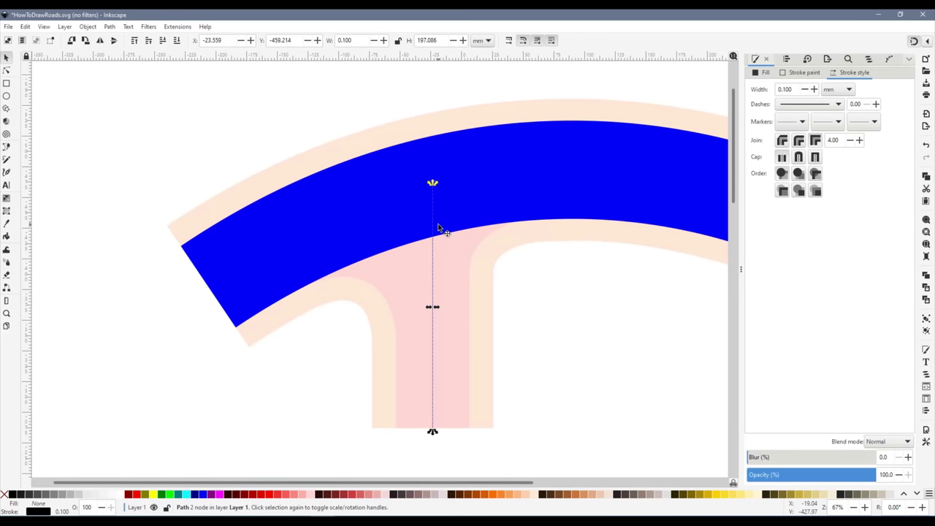
pyautogui.scroll(2, 444, 245)
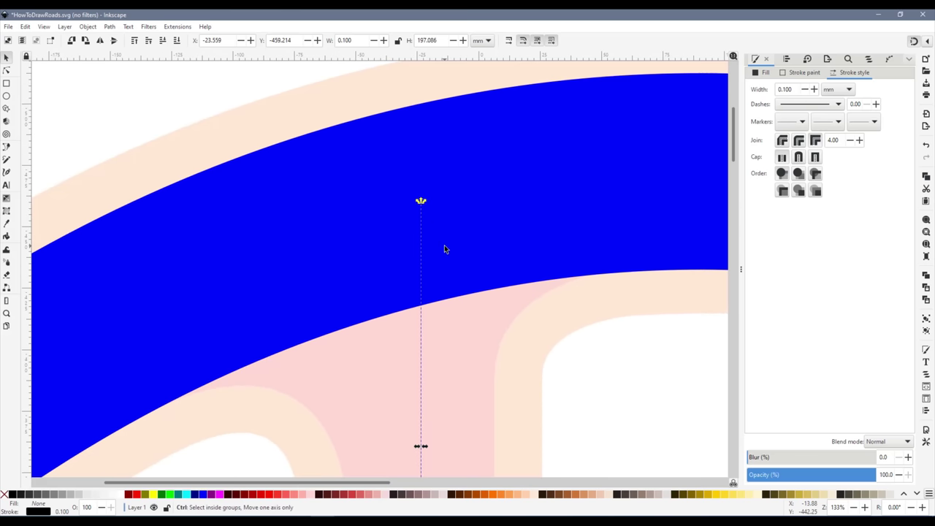
pyautogui.scroll(-3, 444, 248)
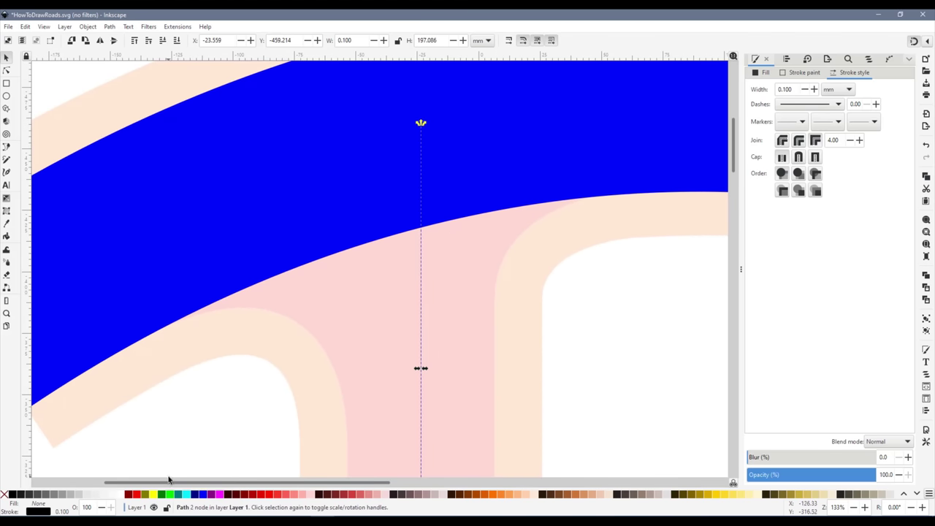
pyautogui.press('n')
pyautogui.scroll(4, 431, 228)
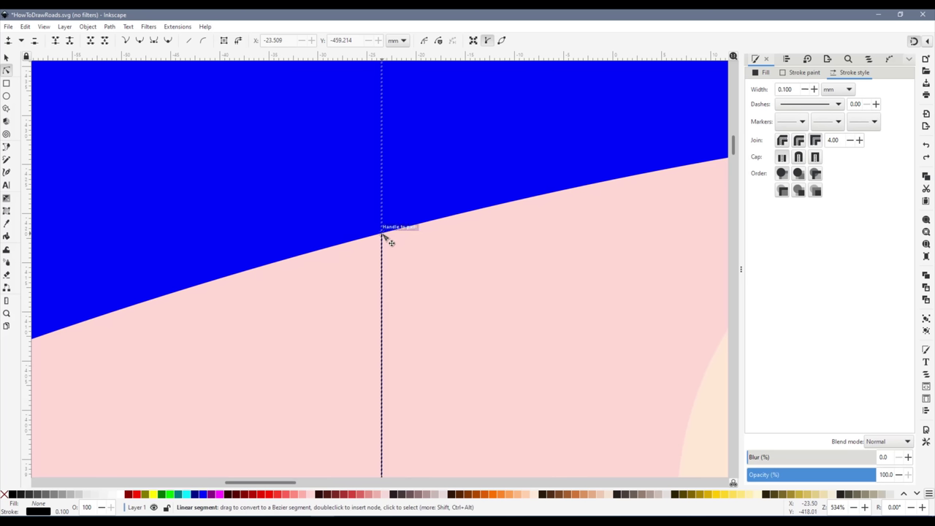
pyautogui.doubleClick(382, 234)
pyautogui.scroll(-3, 438, 279)
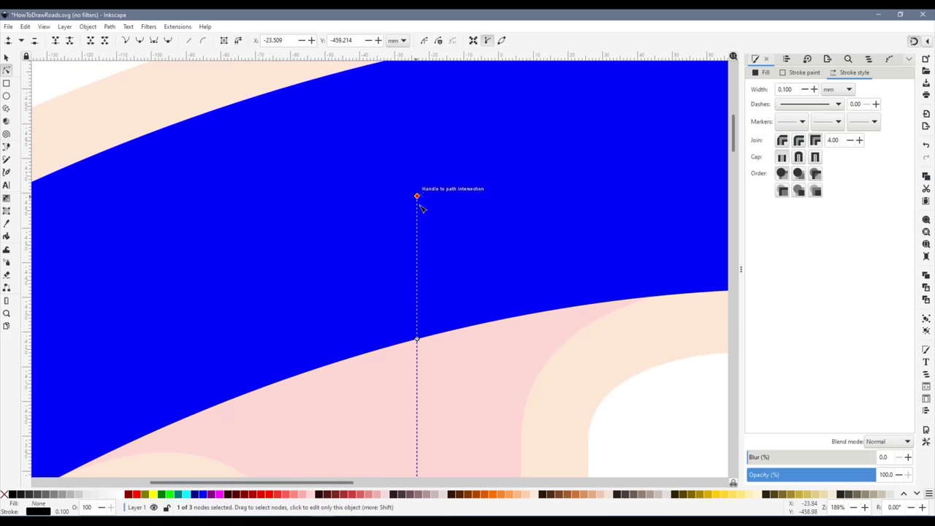
pyautogui.press('Delete')
# Delete the thick blue arc
pyautogui.scroll(-3, 434, 344)
pyautogui.scroll(-1, 434, 341)
pyautogui.click(407, 273)
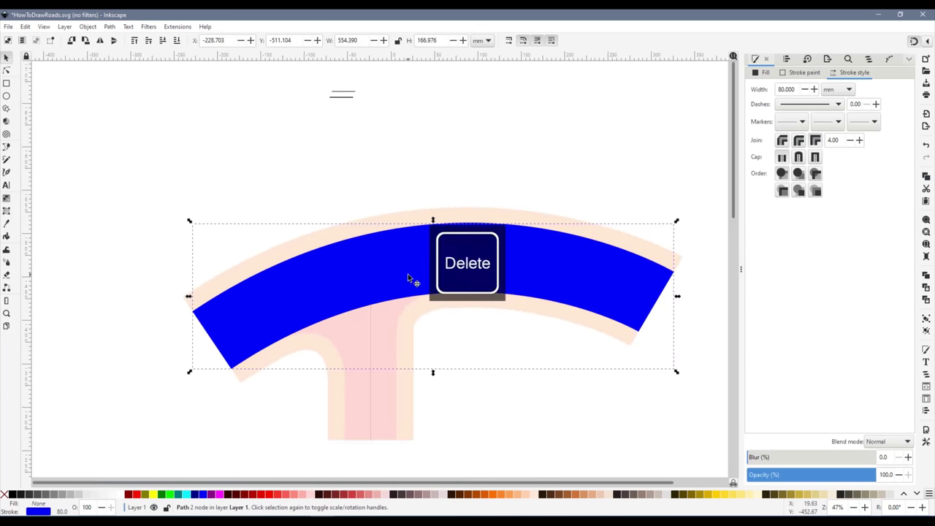
pyautogui.press('Delete')
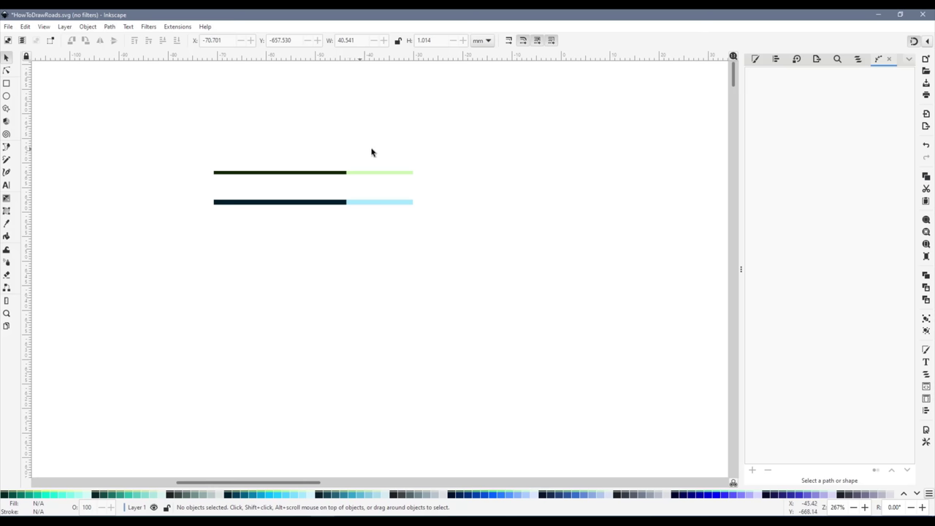
# Draw a short vertical line along the outer end of the light green rectangle
pyautogui.scroll(2, 355, 171)
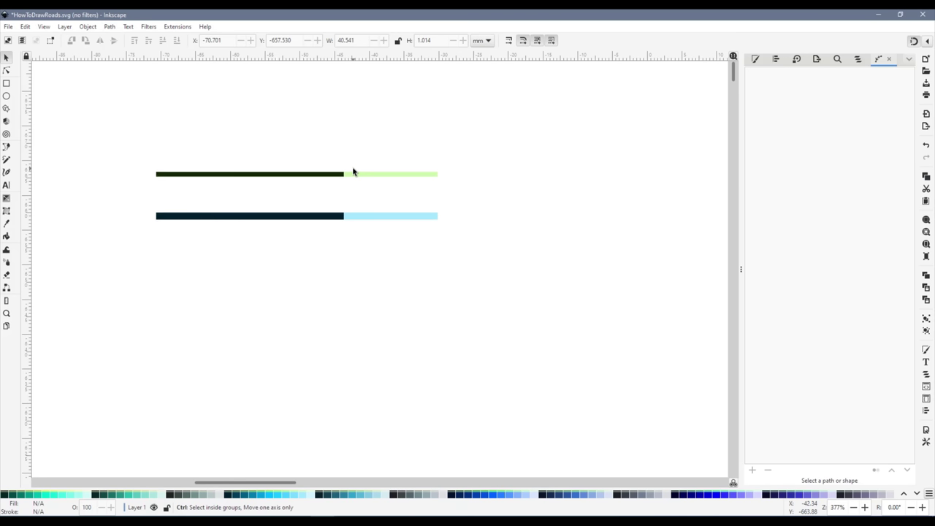
pyautogui.click(325, 177)
pyautogui.moveTo(342, 174)
pyautogui.mouseDown()
pyautogui.moveTo(350, 174)
pyautogui.moveTo(344, 177)
pyautogui.mouseUp()
pyautogui.press('b')
pyautogui.scroll(8, 497, 174)
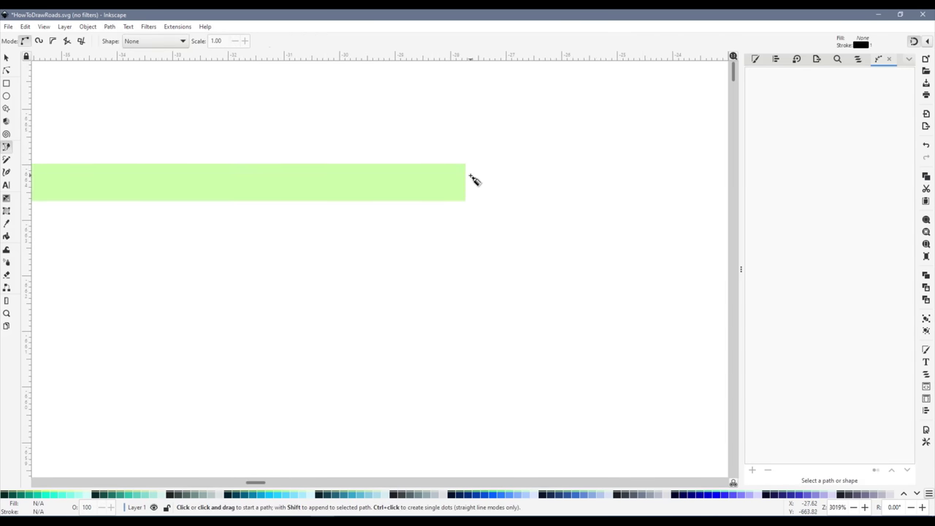
pyautogui.click(460, 144)
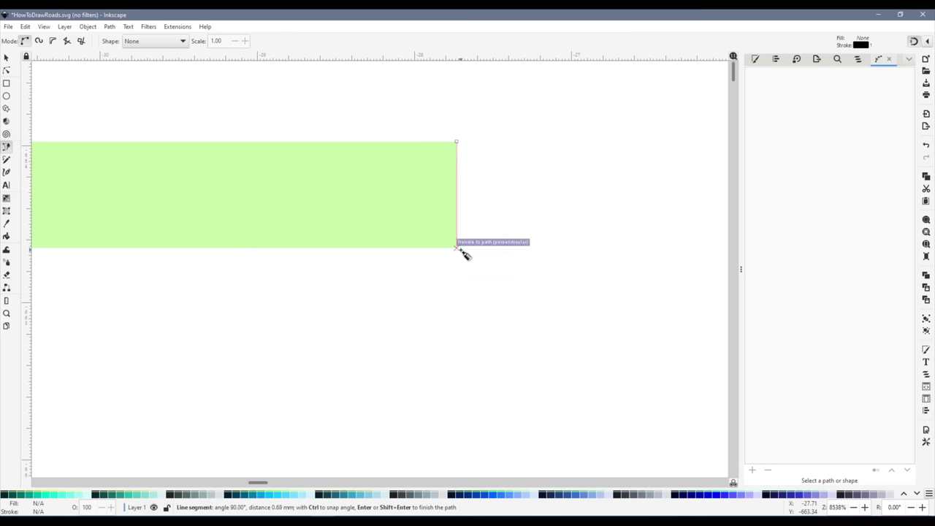
pyautogui.doubleClick(458, 249)
# Delete the light green rectangle between the dark green rectangle and the short end line
pyautogui.press('s')
pyautogui.scroll(-7, 505, 247)
pyautogui.click(398, 260)
pyautogui.press('Delete')
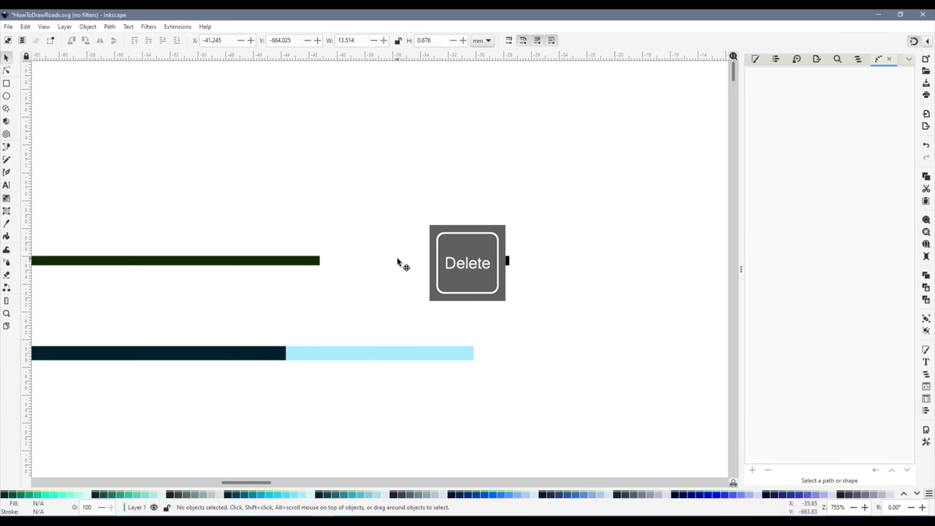
# Unite the dark green rectangle and its short black end line into one path with Union
pyautogui.scroll(-1, 355, 299)
pyautogui.click(349, 289)
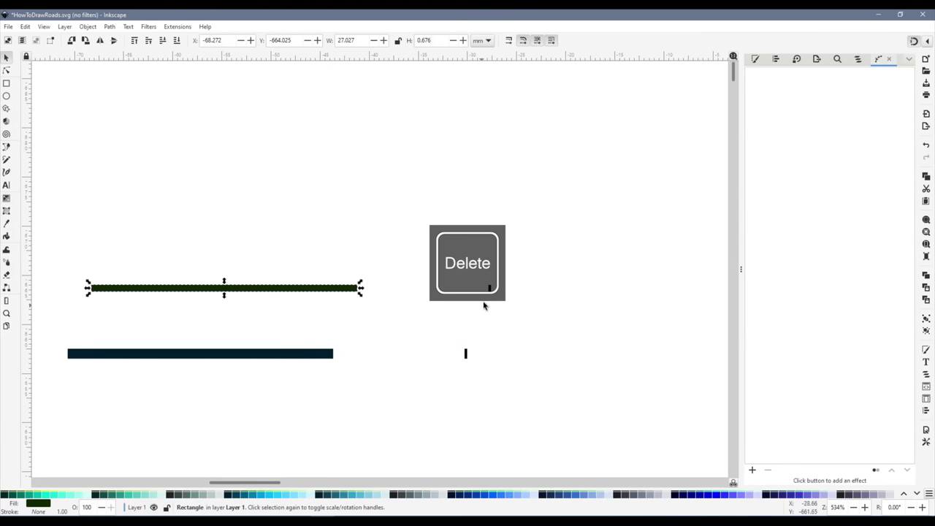
pyautogui.keyDown('shift'); pyautogui.click(490, 288); pyautogui.keyUp('shift')
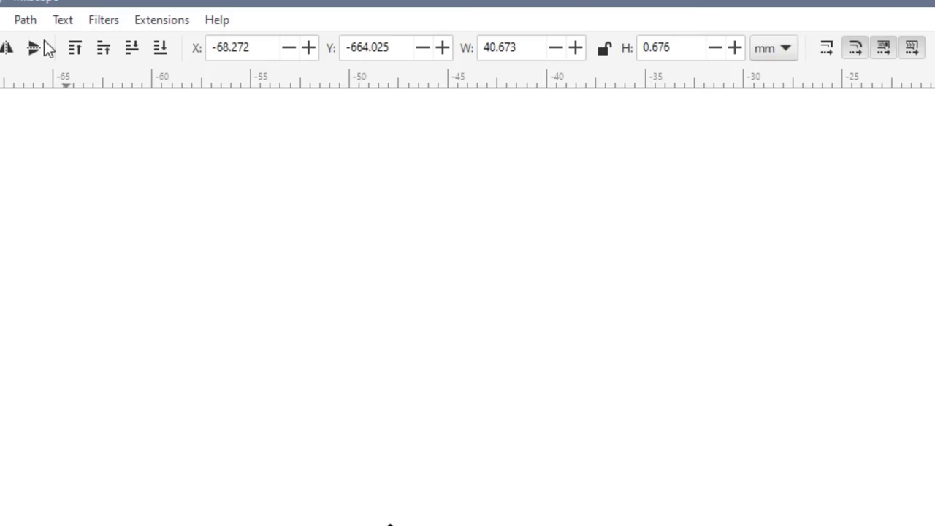
pyautogui.click(110, 27)
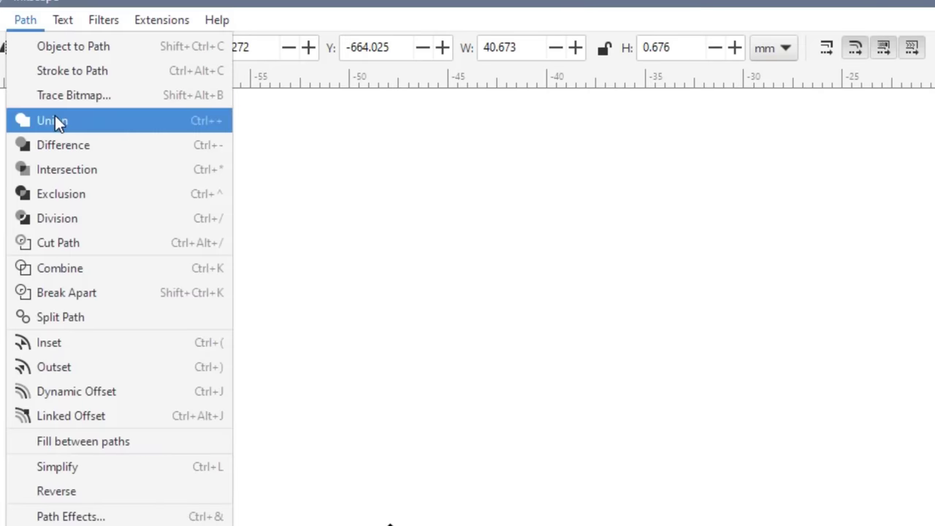
pyautogui.click(52, 120)
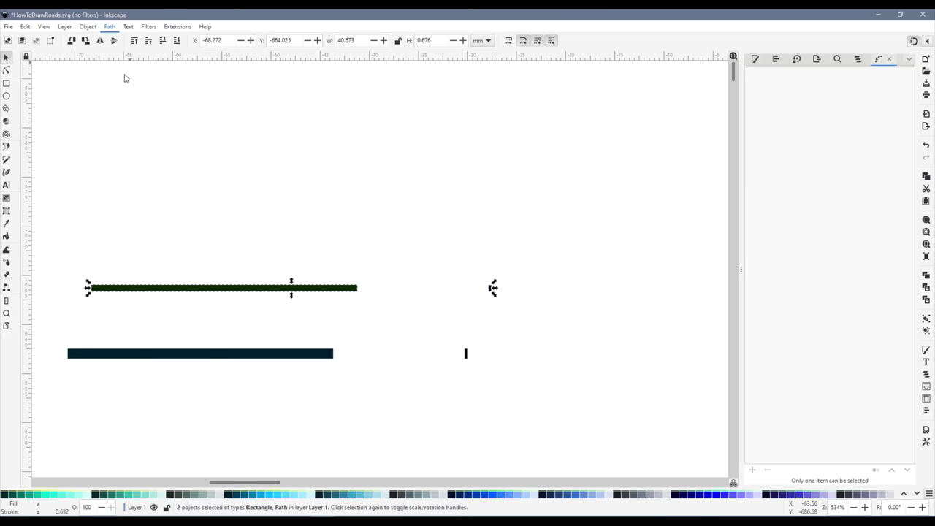
pyautogui.click(315, 355)
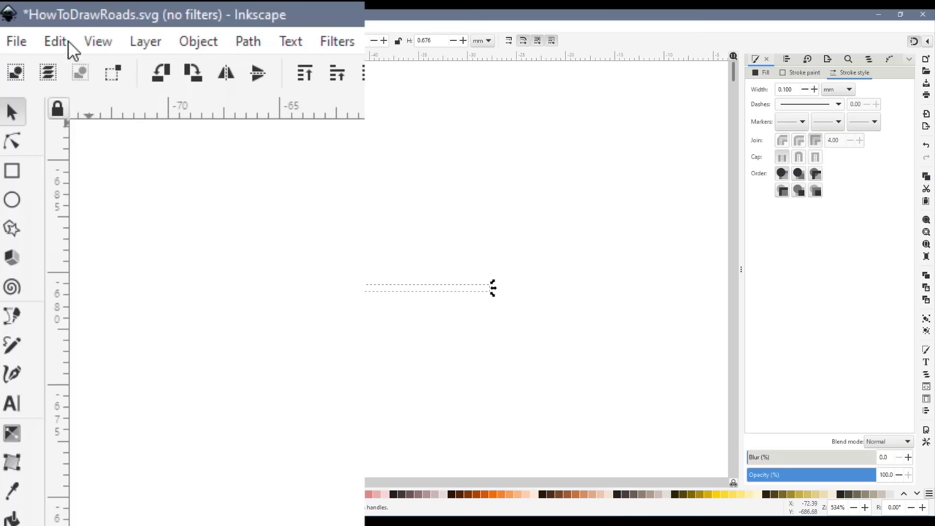
# Copy the united dash pattern to the clipboard and duplicate the road junction's vertical centre line
pyautogui.click(68, 42)
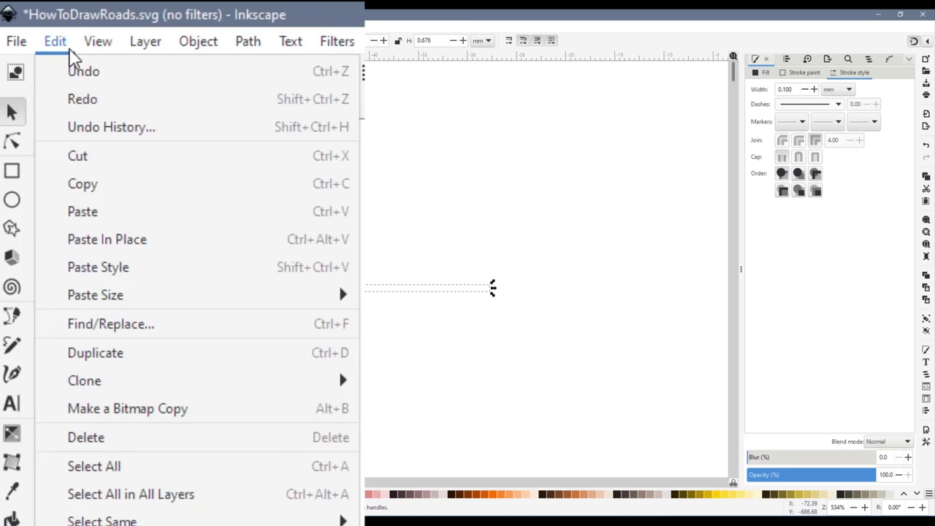
pyautogui.click(113, 191)
pyautogui.hotkey('ctrl', 'd')
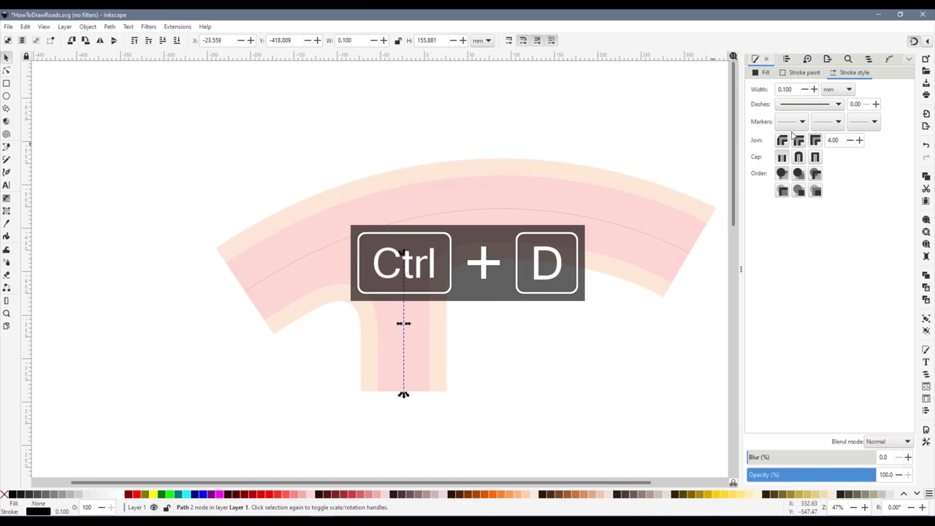
# Apply the Pattern Along Path effect to the duplicated vertical line, linking the copied dash pattern with Repeated copies
pyautogui.click(890, 60)
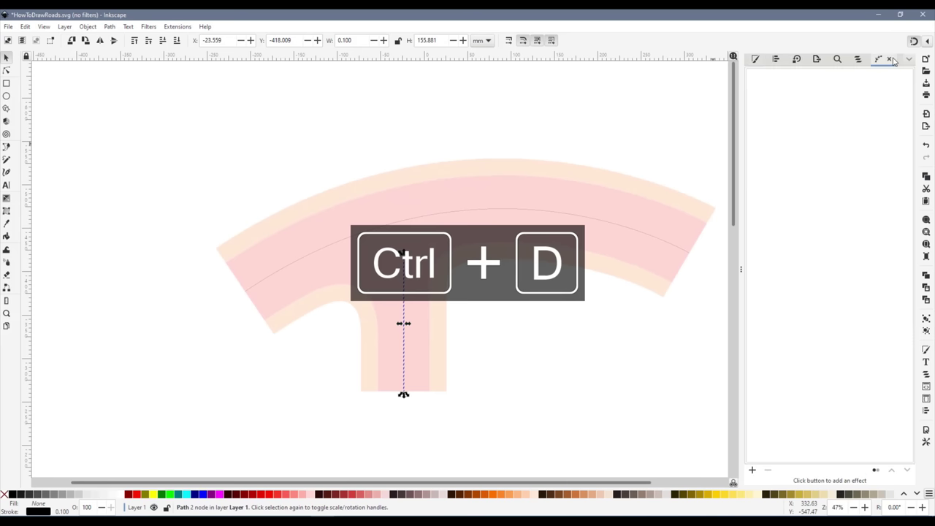
pyautogui.click(753, 470)
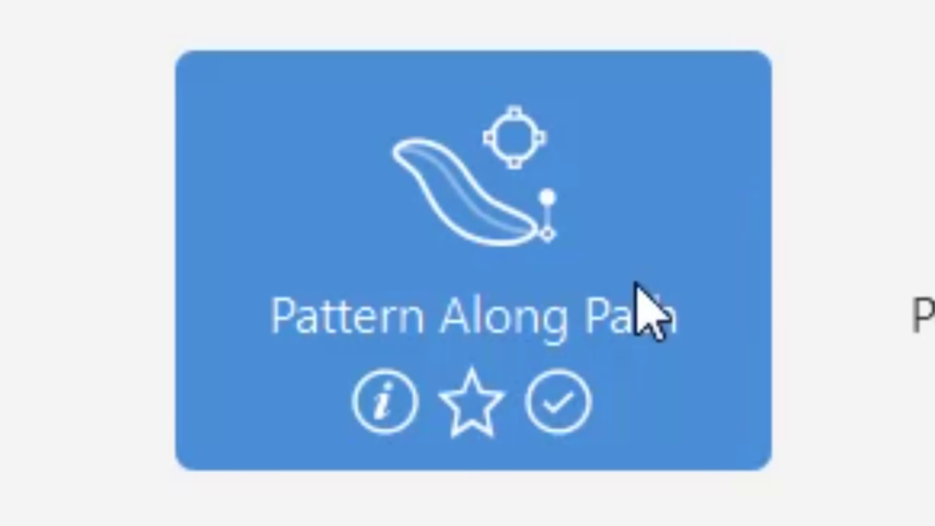
pyautogui.click(512, 321)
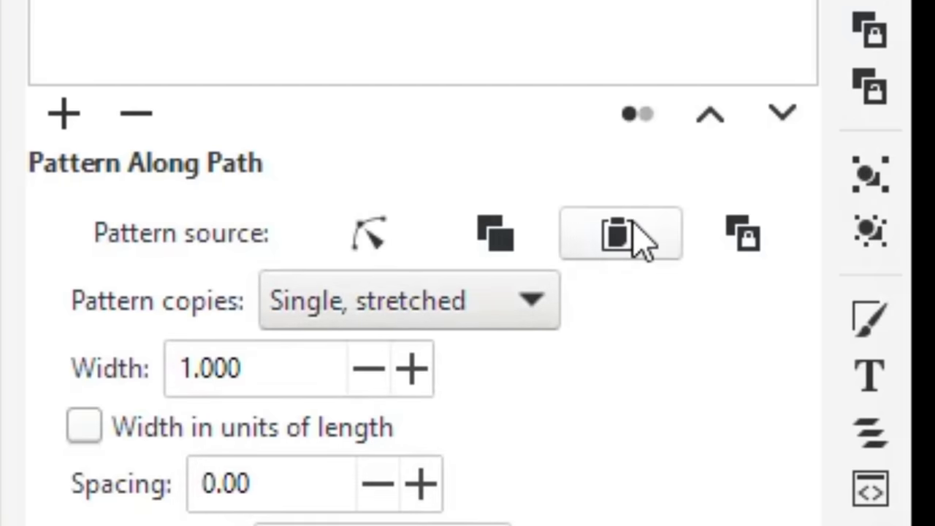
pyautogui.click(572, 231)
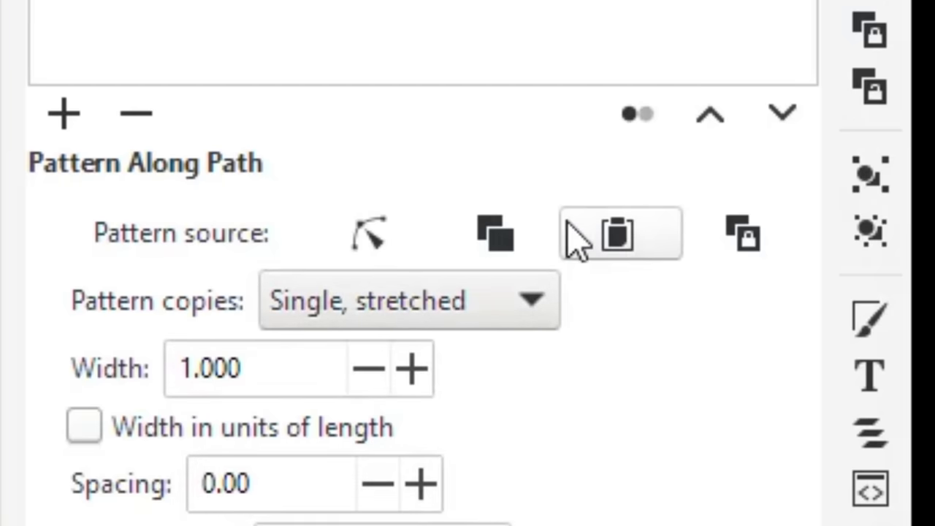
pyautogui.click(622, 235)
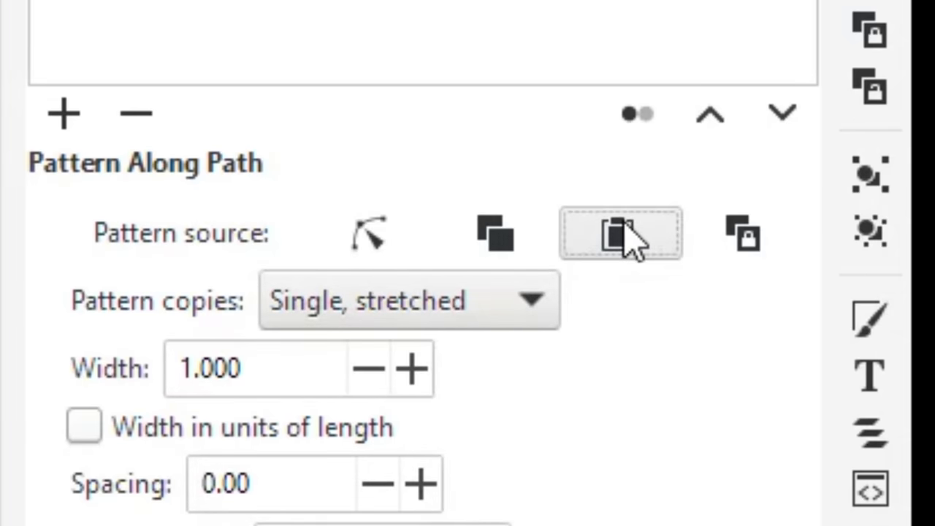
pyautogui.click(500, 312)
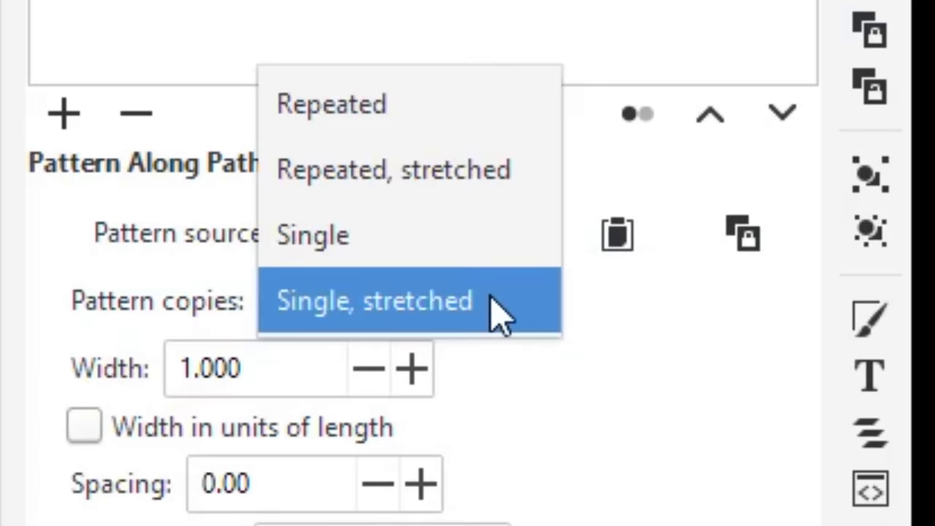
pyautogui.click(388, 113)
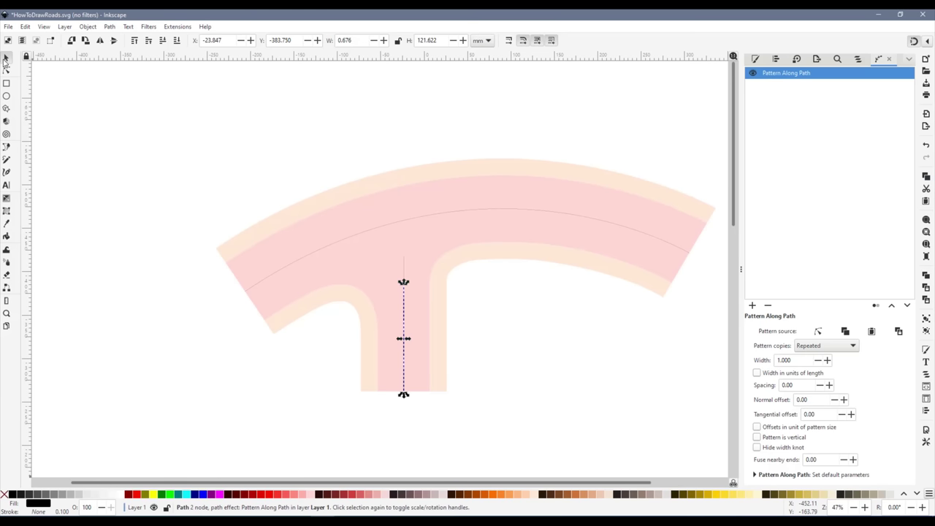
pyautogui.press('Escape')
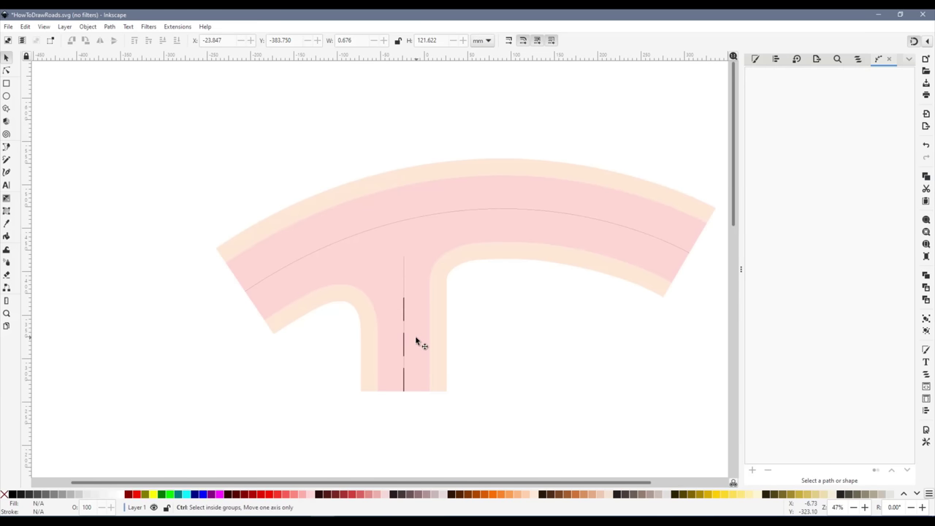
# Delete the dashed duplicate of the vertical centre line
pyautogui.scroll(3, 413, 344)
pyautogui.scroll(-3, 398, 310)
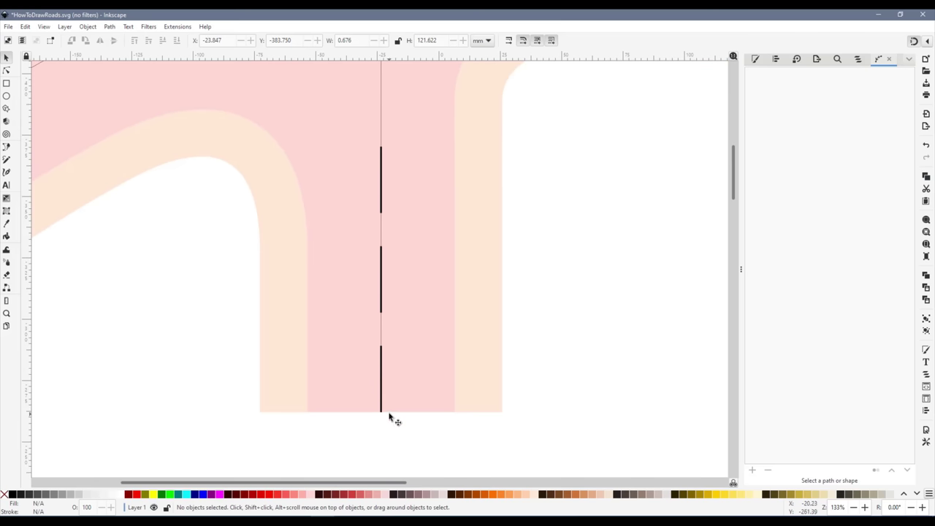
pyautogui.scroll(6, 380, 411)
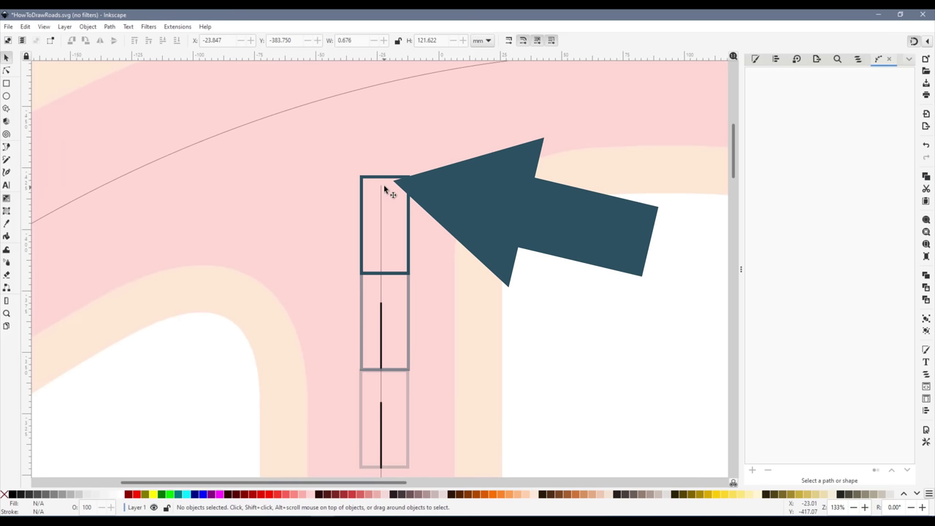
pyautogui.scroll(-3, 401, 278)
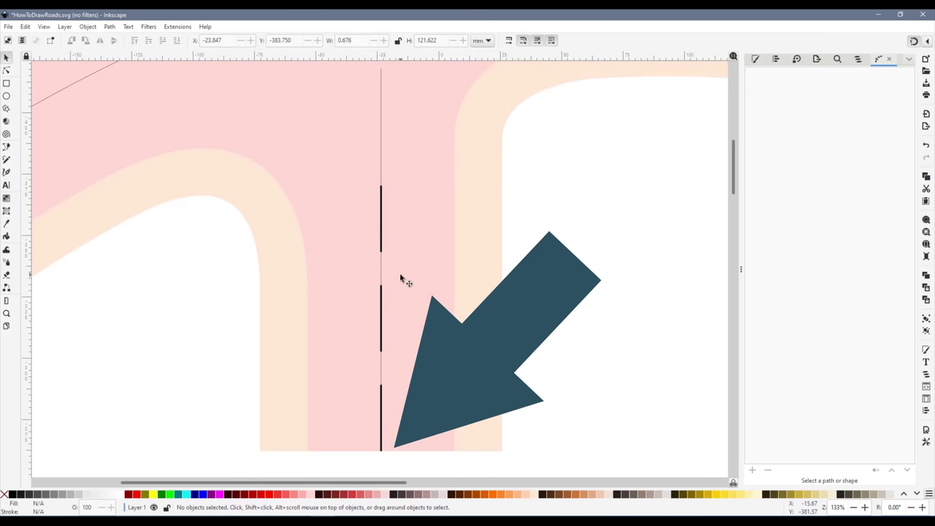
pyautogui.scroll(-1, 401, 279)
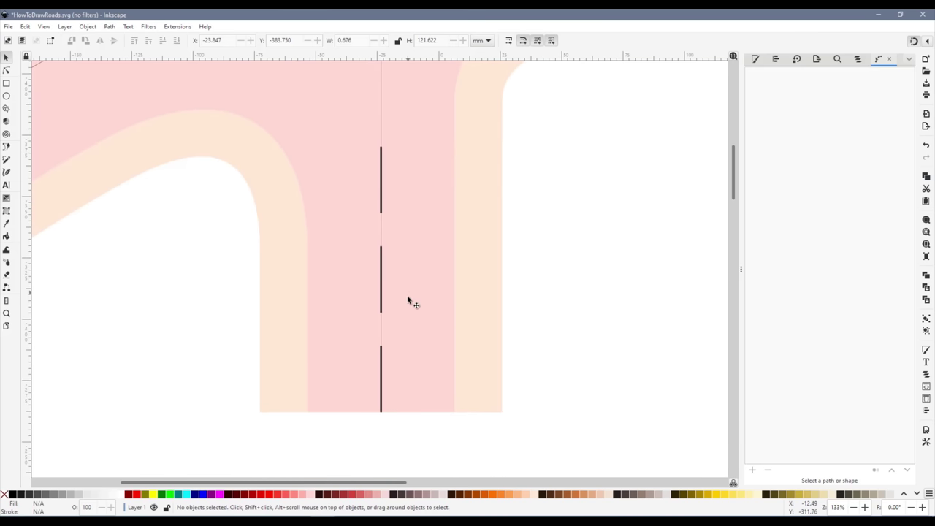
pyautogui.scroll(-1, 399, 323)
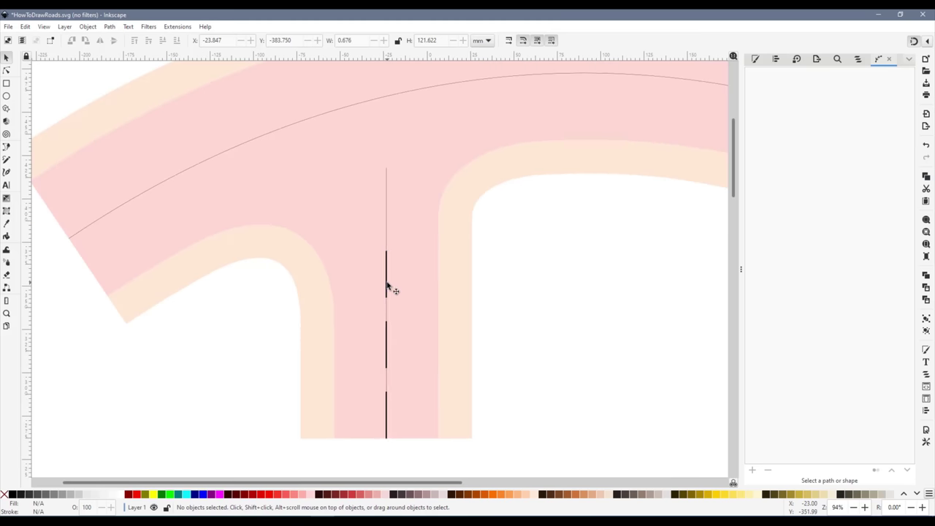
pyautogui.click(388, 288)
pyautogui.press('Delete')
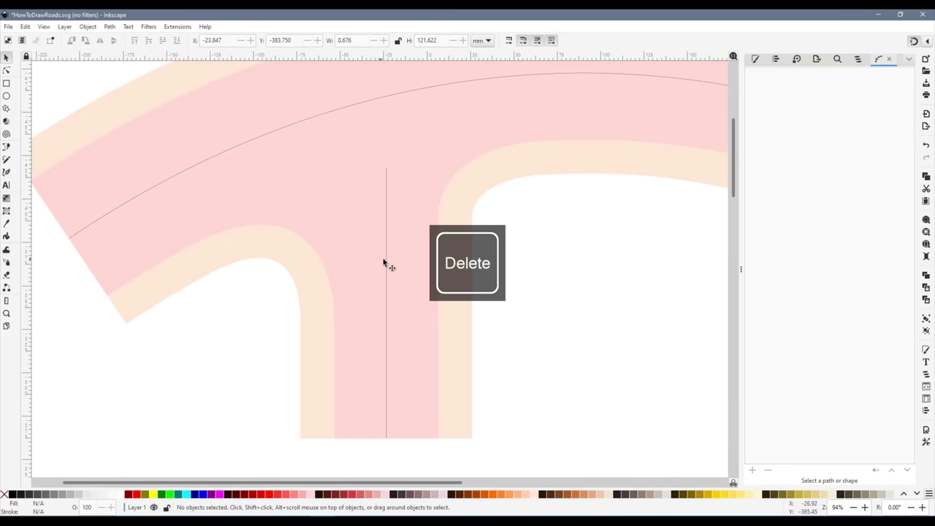
# Reverse the path direction of the vertical centre line
pyautogui.click(385, 264)
pyautogui.click(110, 26)
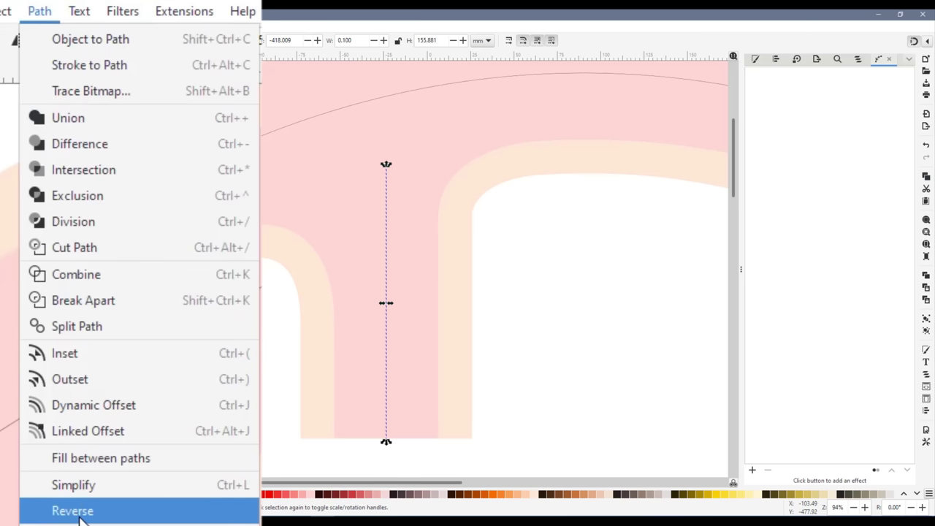
pyautogui.click(128, 267)
pyautogui.click(212, 357)
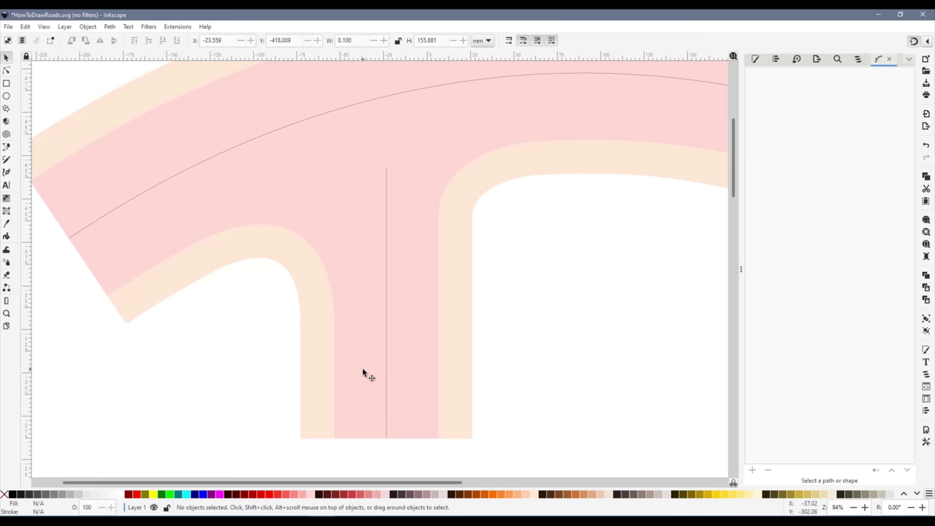
# Apply Pattern Along Path to the reversed vertical line, linking the clipboard dash pattern and setting the pattern copies to Repeated
pyautogui.click(388, 343)
pyautogui.click(751, 469)
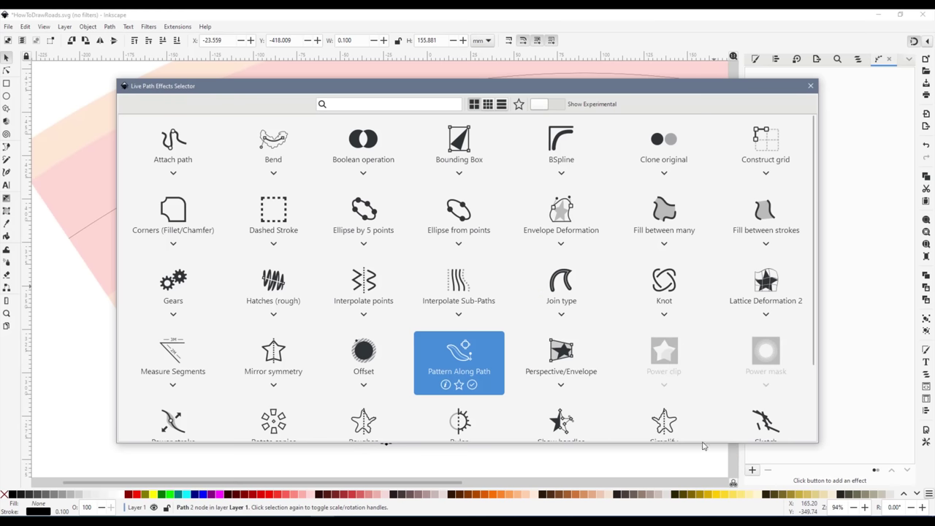
pyautogui.click(451, 361)
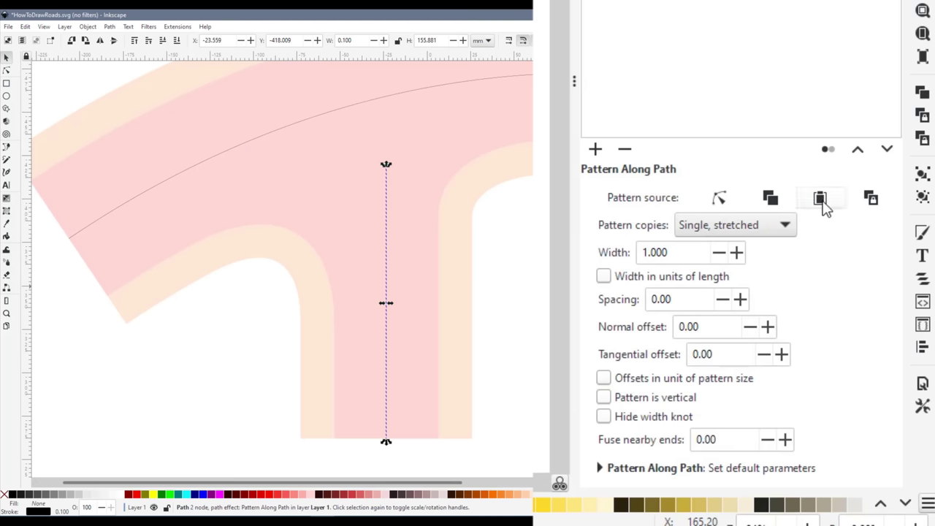
pyautogui.click(754, 228)
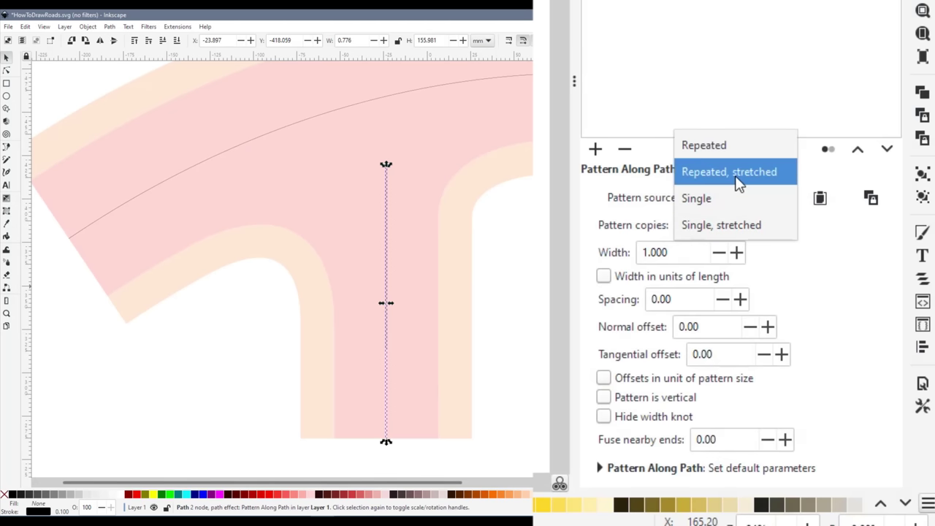
pyautogui.click(719, 152)
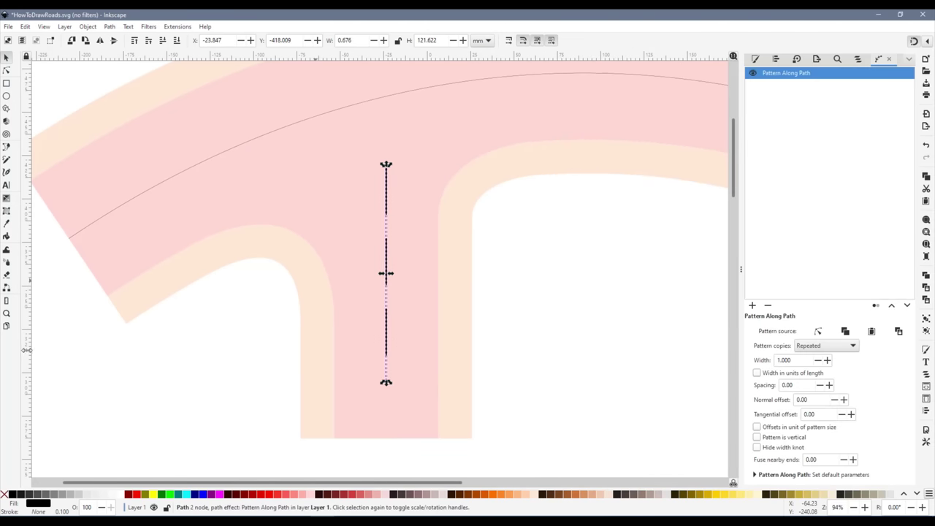
# Extend the dashed line by moving its lower end node about 32 mm straight down past the road's end
pyautogui.scroll(1, 411, 449)
pyautogui.press('n')
pyautogui.scroll(-2, 381, 252)
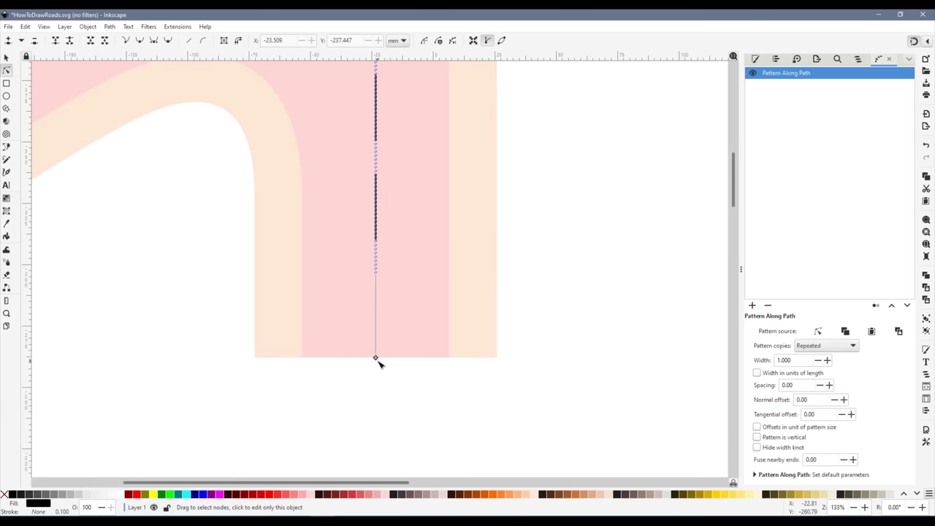
pyautogui.moveTo(375, 357); pyautogui.dragTo(381, 387)
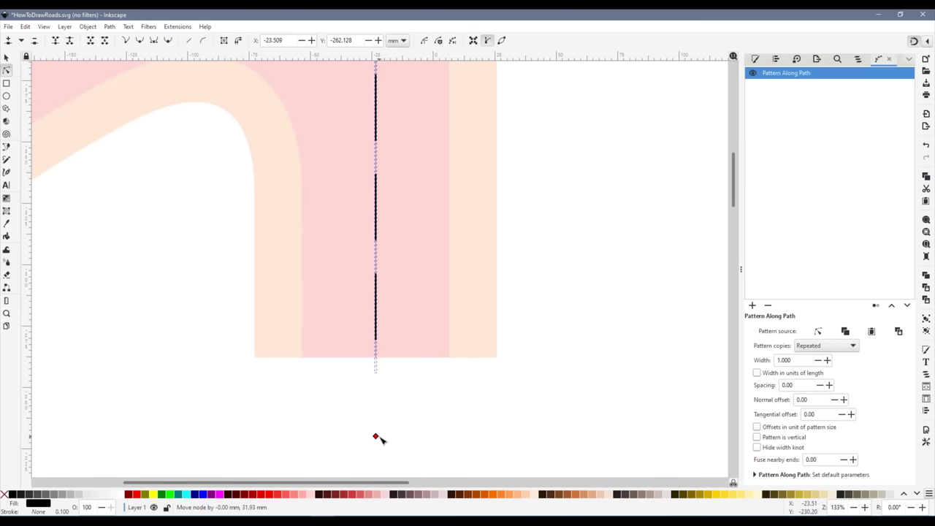
pyautogui.click(5, 58)
pyautogui.press('Escape')
# Draw a rectangle about 100 × 22 mm directly below the side road's end and subtract it from the dashed line with Difference
pyautogui.click(376, 314)
pyautogui.click(6, 83)
pyautogui.moveTo(265, 357); pyautogui.dragTo(512, 412)
pyautogui.click(6, 58)
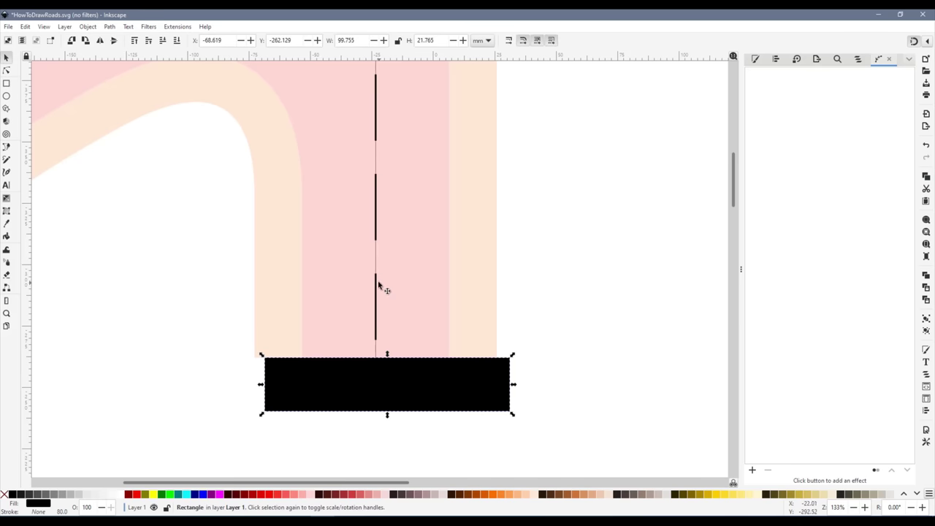
pyautogui.keyDown('shift'); pyautogui.click(377, 284); pyautogui.keyUp('shift')
pyautogui.click(109, 26)
pyautogui.click(130, 87)
# Try moving individual nodes of the two middle dashes sideways, and undo the node changes
pyautogui.scroll(-1, 597, 363)
pyautogui.click(6, 70)
pyautogui.moveTo(383, 247); pyautogui.dragTo(395, 275)
pyautogui.moveTo(383, 320); pyautogui.dragTo(395, 323)
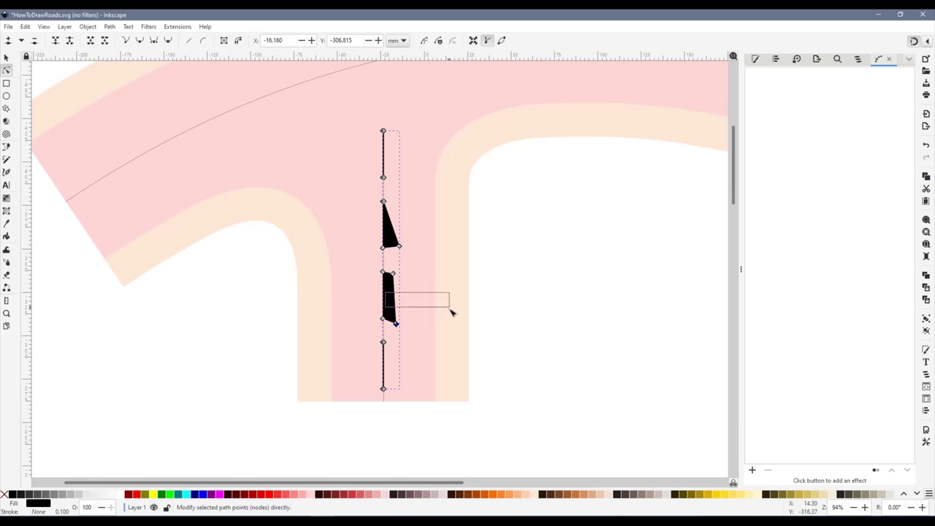
pyautogui.moveTo(451, 315); pyautogui.dragTo(447, 314)
pyautogui.hotkey('ctrl', 'z')
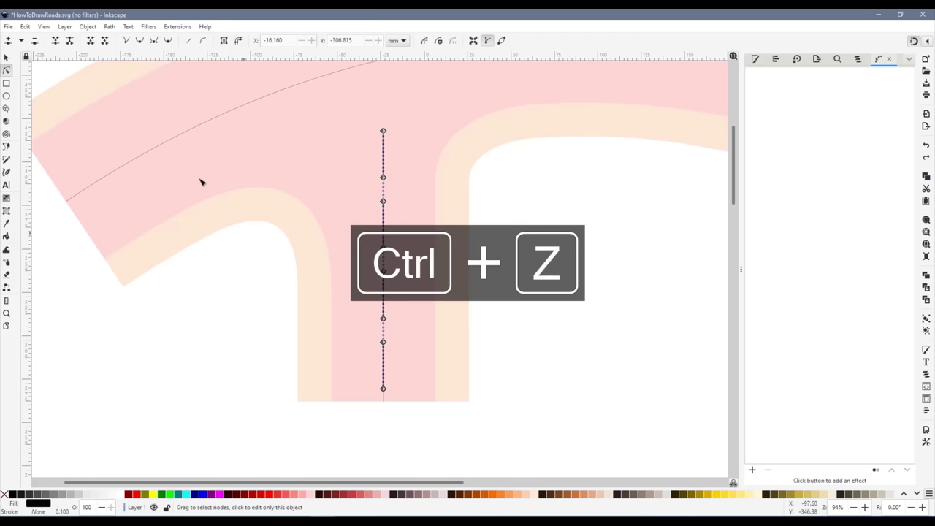
# Break the vertical dashed path apart into separate dash objects
pyautogui.click(6, 58)
pyautogui.click(108, 26)
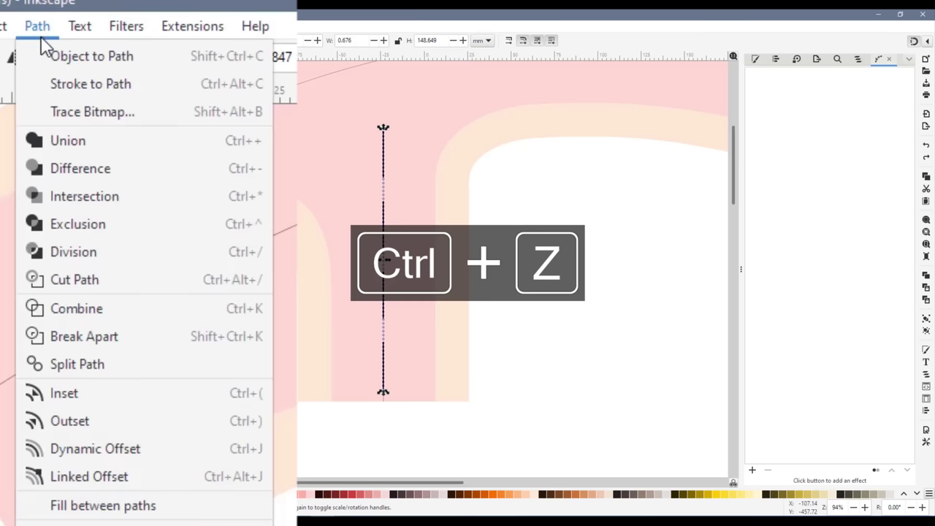
pyautogui.click(121, 166)
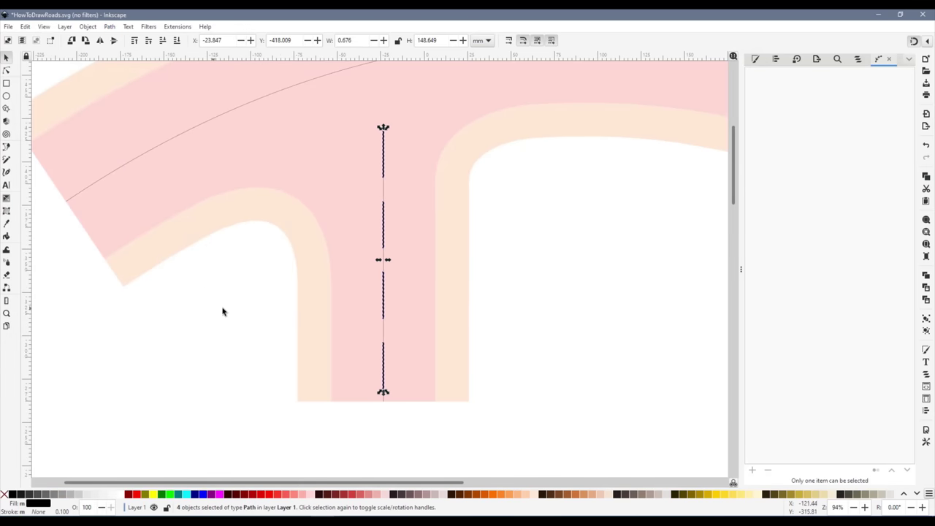
pyautogui.click(263, 313)
# Try moving three of the separate dashes sideways off the centre line, and undo the moves
pyautogui.moveTo(400, 220); pyautogui.dragTo(420, 219)
pyautogui.moveTo(386, 171); pyautogui.dragTo(353, 171)
pyautogui.moveTo(399, 301); pyautogui.dragTo(452, 301)
pyautogui.hotkey('ctrl', 'z')
# Duplicate the main road's centre line and extend the copy with a segment past the road's right end
pyautogui.hotkey('ctrl', 'd')
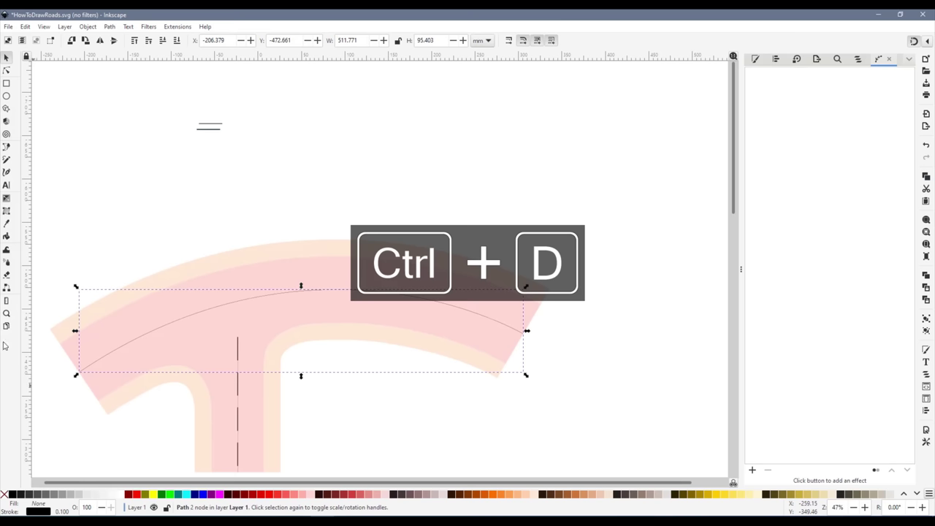
pyautogui.press('b')
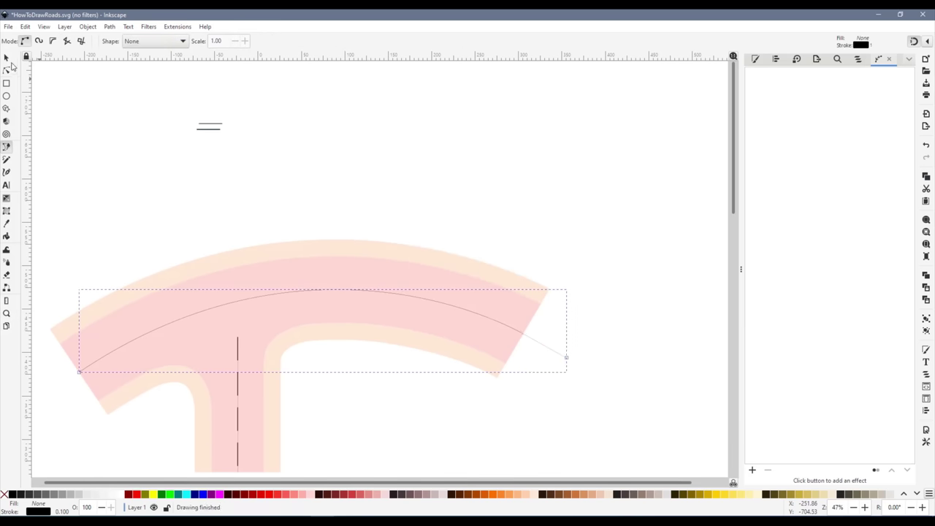
pyautogui.click(5, 58)
# Apply Pattern Along Path to the extended line using the copied dash pattern, set to Repeated, with a black fill
pyautogui.click(751, 470)
pyautogui.click(227, 134)
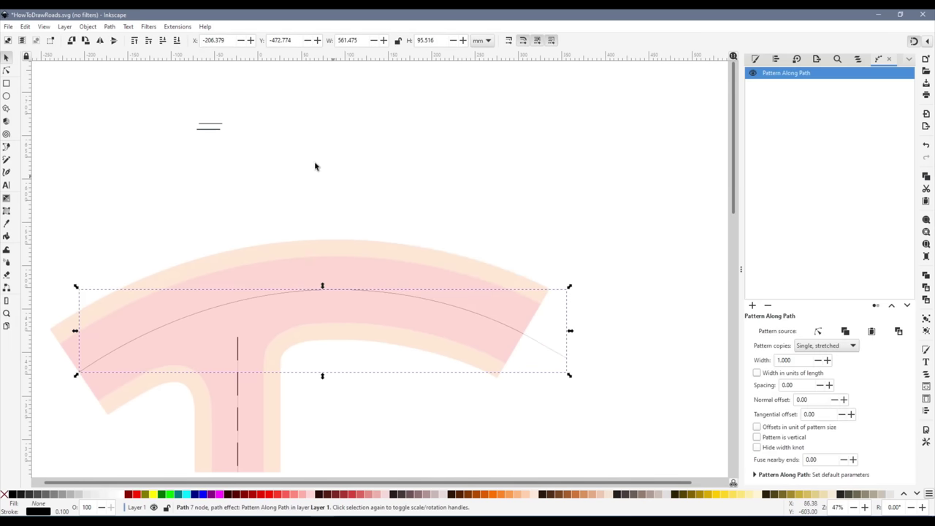
pyautogui.click(219, 129)
pyautogui.hotkey('ctrl', 'c')
pyautogui.click(439, 305)
pyautogui.click(872, 332)
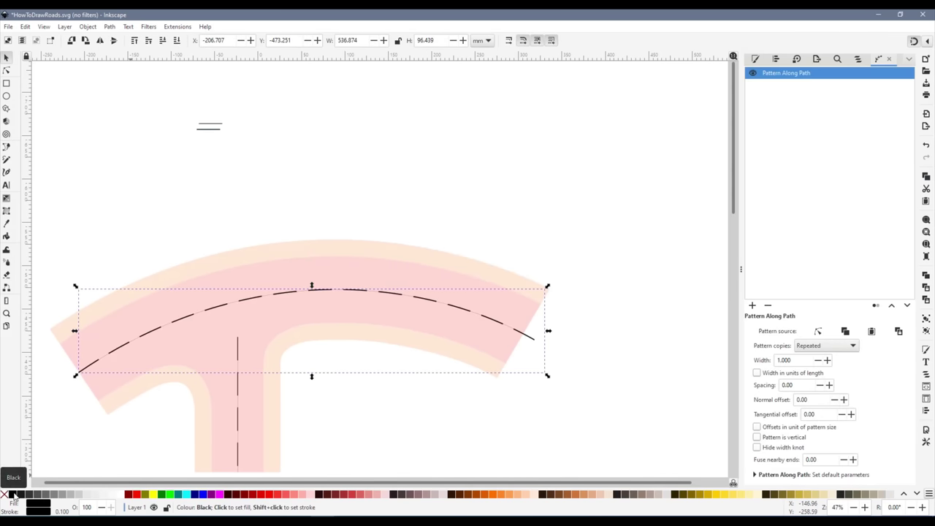
pyautogui.click(392, 432)
pyautogui.scroll(-2, 187, 359)
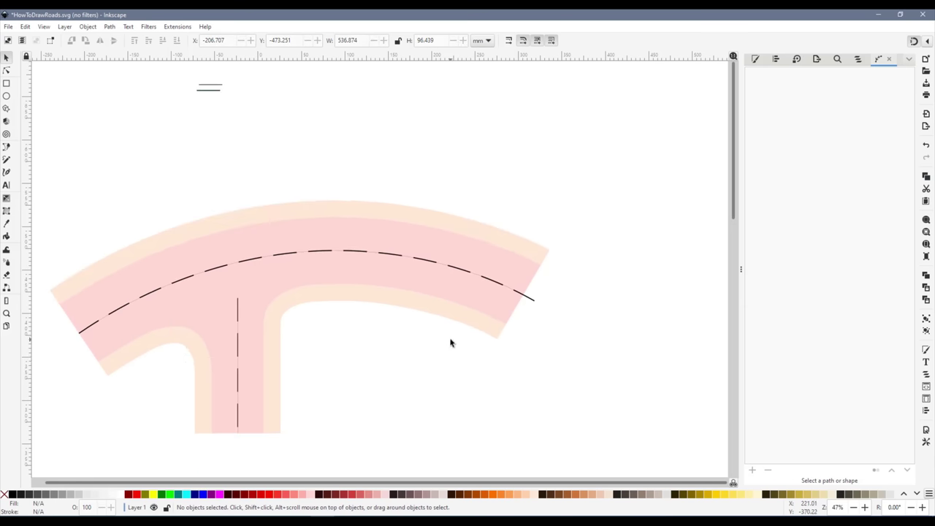
# Draw a closed four-sided shape along the main road's right end and subtract it from the dashed line with Difference
pyautogui.press('b')
pyautogui.click(522, 264)
pyautogui.click(622, 280)
pyautogui.click(574, 358)
pyautogui.click(521, 265)
pyautogui.press('s')
pyautogui.keyDown('shift'); pyautogui.click(530, 292); pyautogui.keyUp('shift')
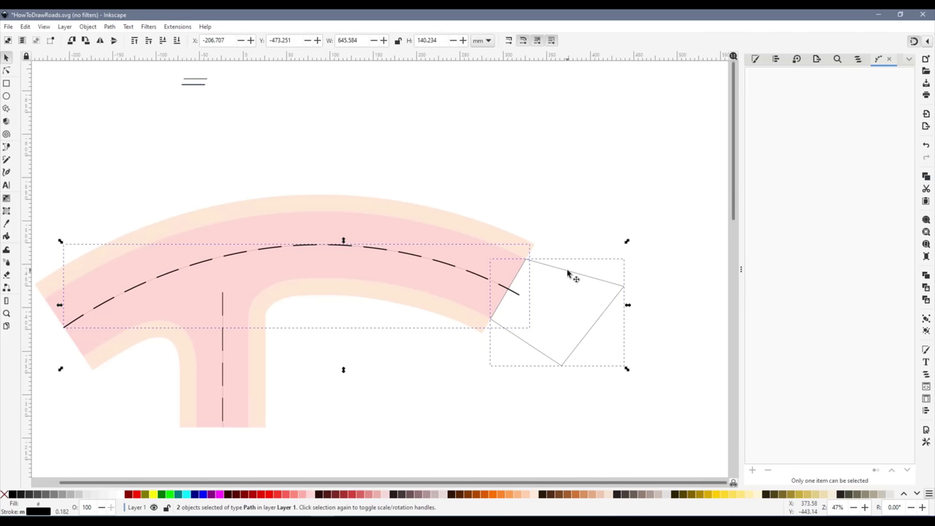
pyautogui.press('ctrl+KP_Subtract')
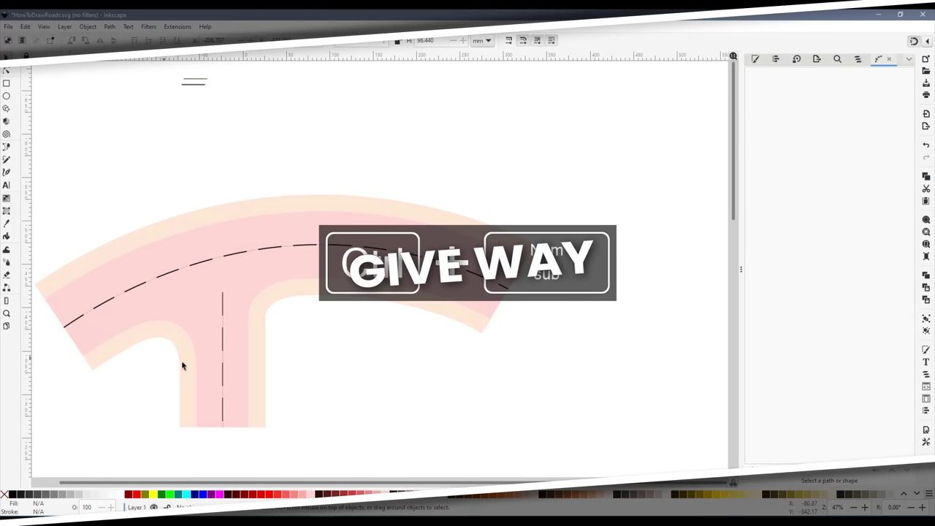
# Duplicate the main road's centre line, give it a red stroke, and set the stroke width to 80 mm
pyautogui.moveTo(300, 481); pyautogui.dragTo(271, 482)
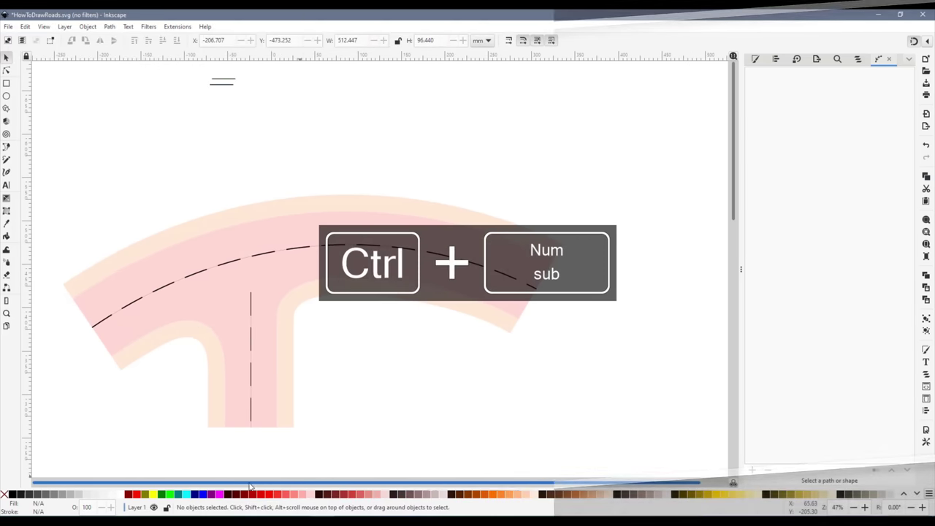
pyautogui.hotkey('ctrl', 'c')
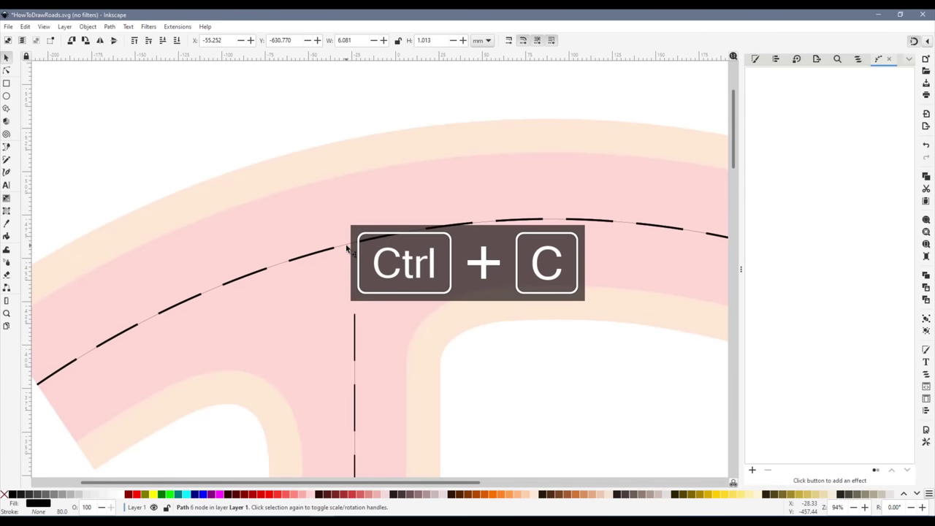
pyautogui.hotkey('ctrl', 'd')
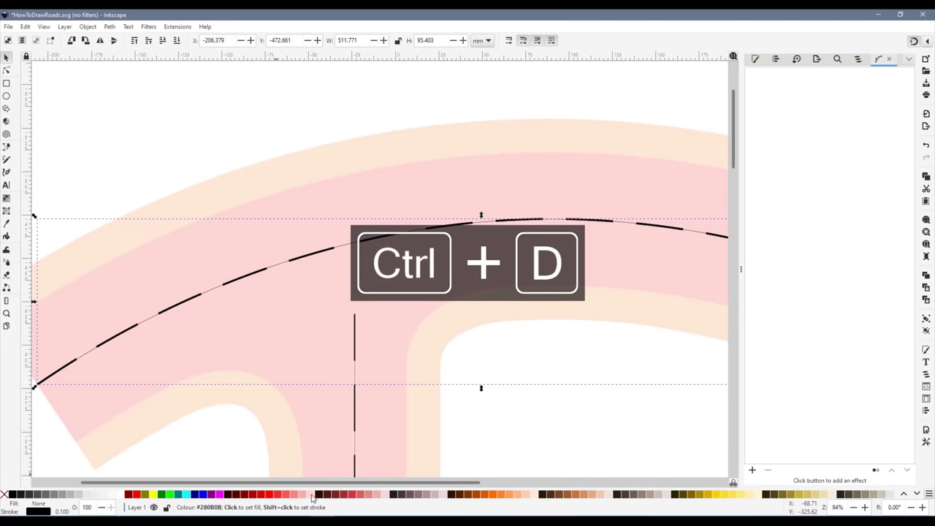
pyautogui.hotkey('ctrl', 'shift', 'f')
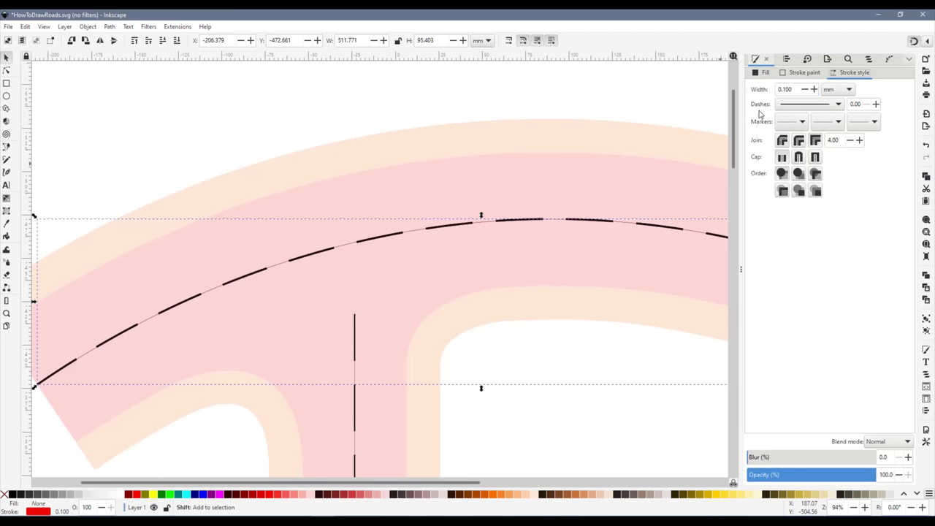
pyautogui.click(787, 91)
pyautogui.write('80')
pyautogui.press('Return')
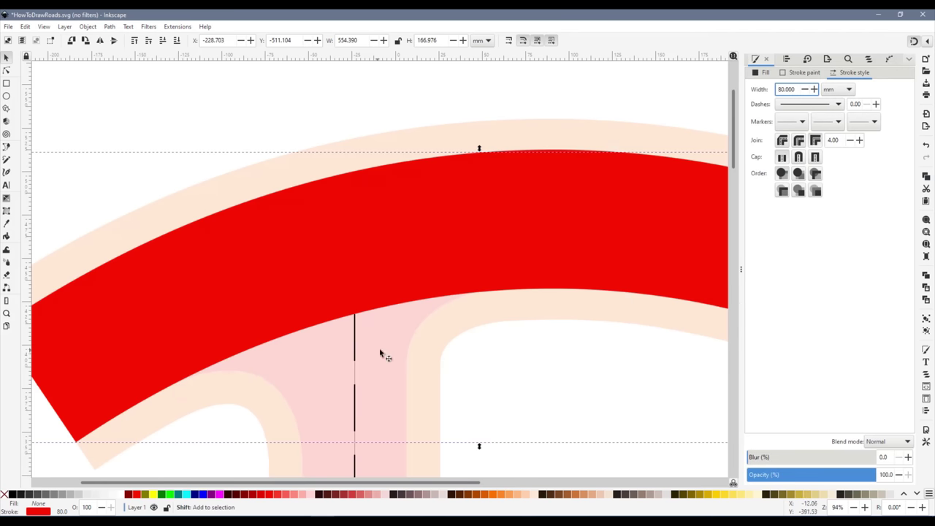
# Convert the red stroke to a path with no fill and a 0.1 mm red outline
pyautogui.click(108, 26)
pyautogui.click(112, 70)
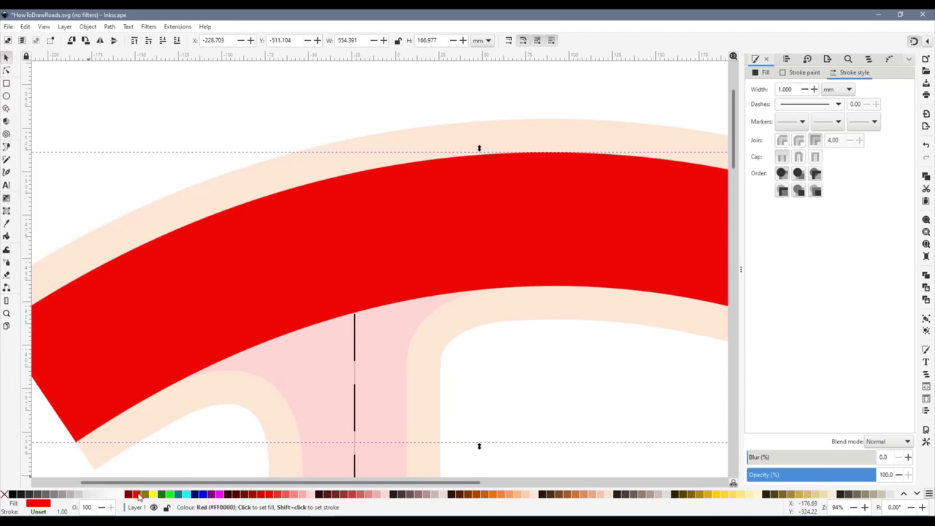
pyautogui.keyDown('shift'); pyautogui.click(138, 495); pyautogui.keyUp('shift')
pyautogui.click(5, 495)
pyautogui.doubleClick(787, 89)
pyautogui.write('0.1')
pyautogui.press('Return')
# Break the red outline at a node where it meets the side road's left corner curve
pyautogui.scroll(4, 179, 392)
pyautogui.press('n')
pyautogui.press('s')
pyautogui.press('n')
pyautogui.scroll(2, 162, 372)
pyautogui.click(162, 372)
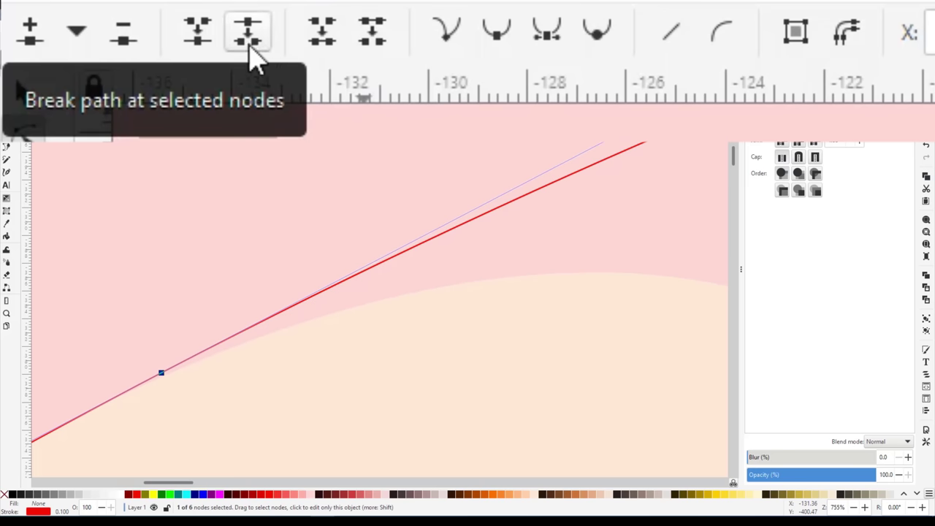
pyautogui.click(247, 32)
# Add a node where the red outline meets the side road's right corner curve and break the path there
pyautogui.scroll(-4, 138, 313)
pyautogui.hscroll(8, 292, 260)
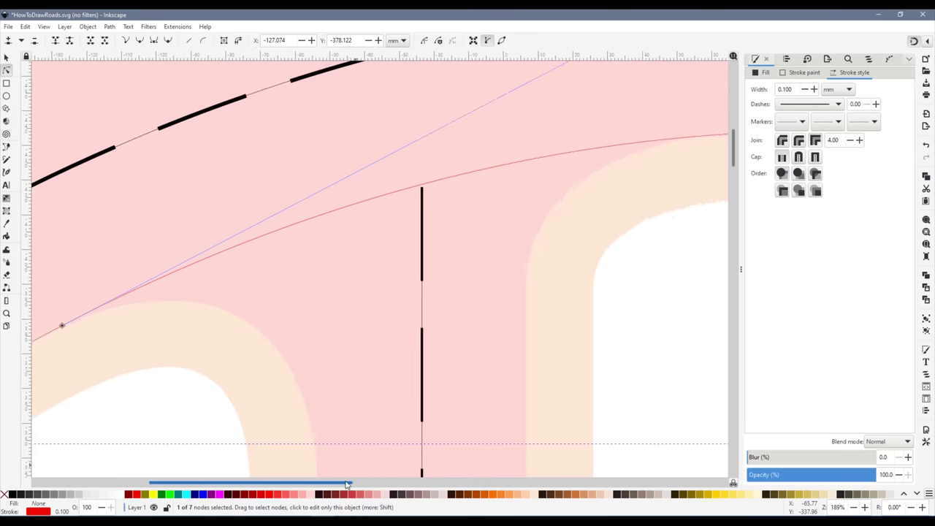
pyautogui.scroll(4, 427, 143)
pyautogui.click(452, 132)
pyautogui.doubleClick(485, 125)
pyautogui.click(70, 41)
pyautogui.press('s')
pyautogui.scroll(-7, 426, 209)
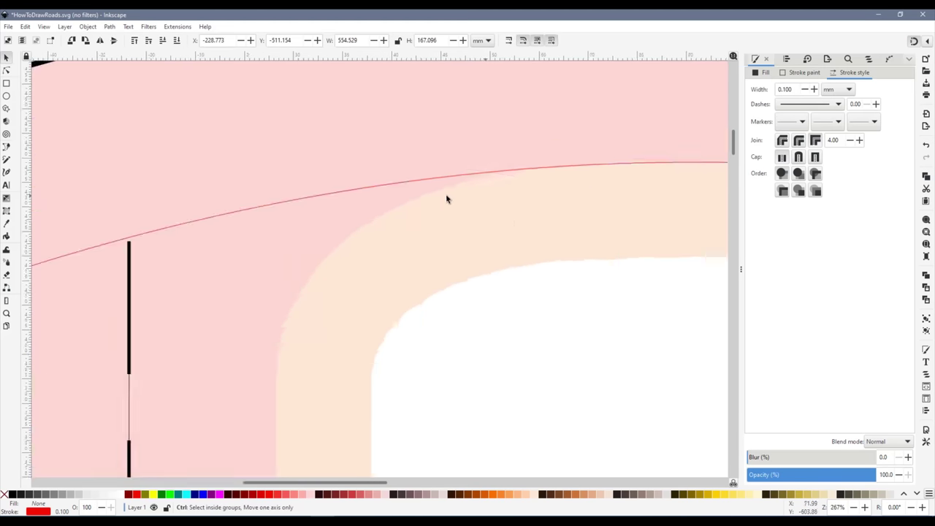
# Break the red outline apart and delete the outer section, keeping only the line across the side road's mouth
pyautogui.click(110, 27)
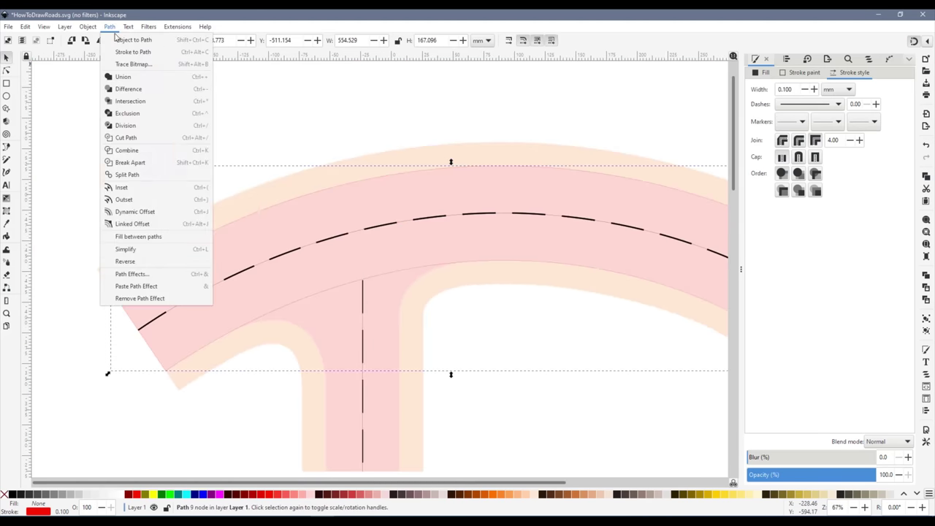
pyautogui.click(141, 163)
pyautogui.press('Escape')
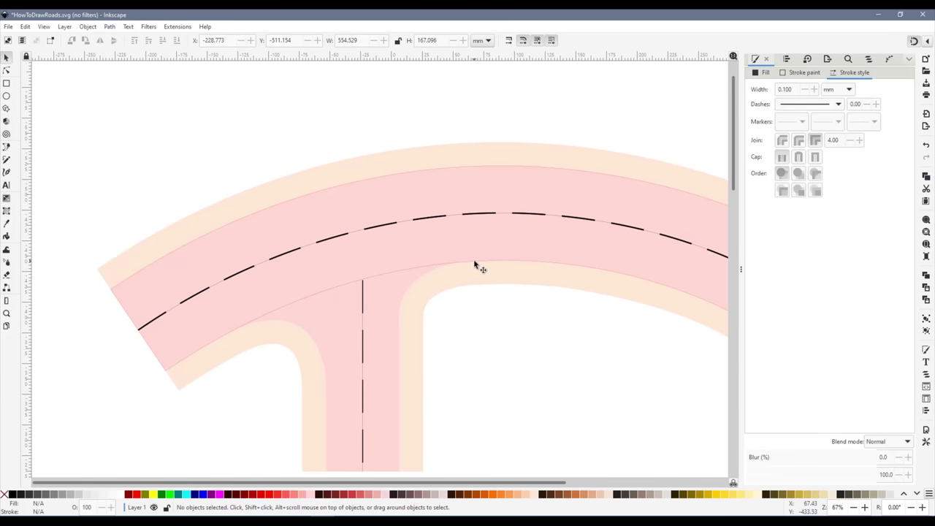
pyautogui.click(476, 265)
pyautogui.press('Delete')
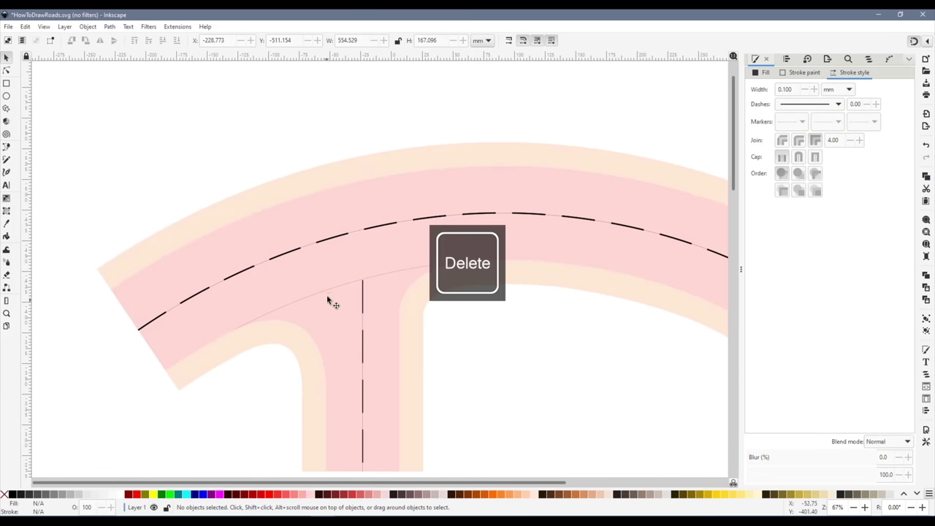
pyautogui.scroll(3, 365, 288)
pyautogui.scroll(-1, 439, 288)
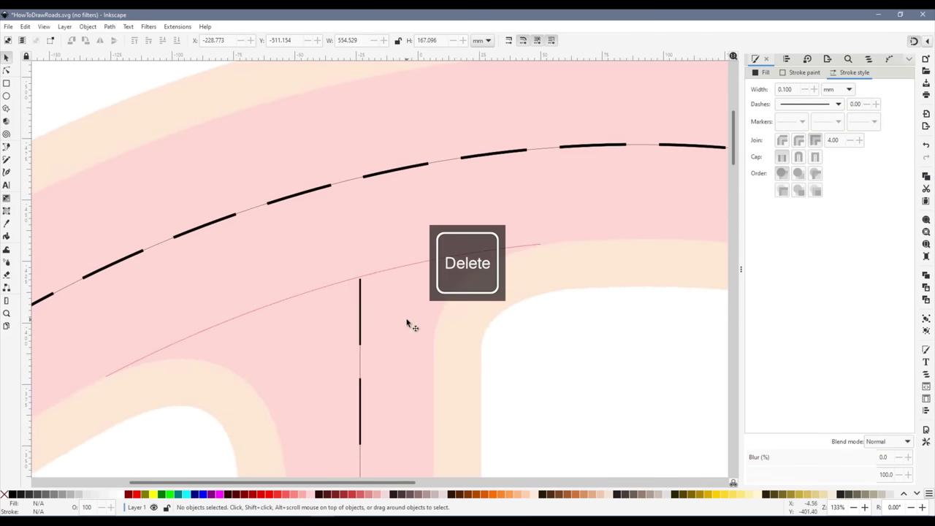
pyautogui.scroll(-1, 410, 325)
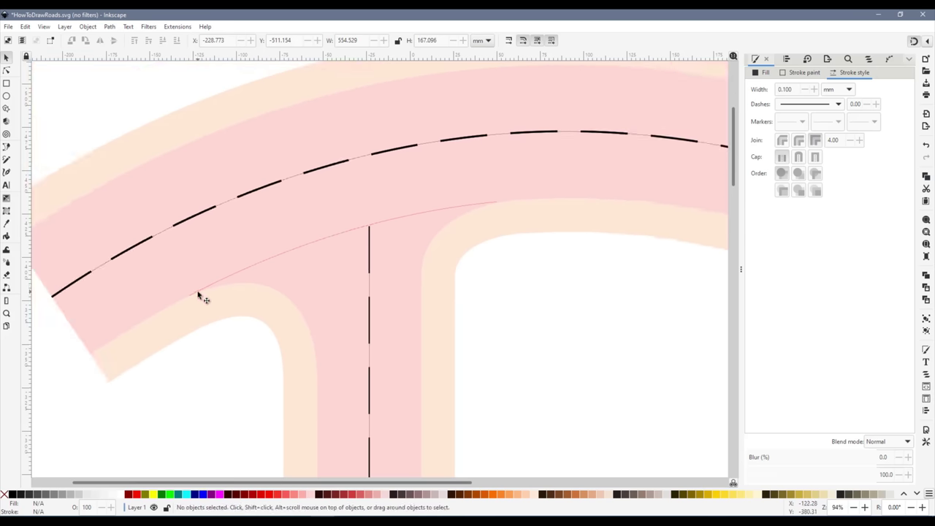
# Replace the side road's dashes with a blue duplicate of its centre line, moving the upper node about 20 mm left along the red line
pyautogui.click(374, 153)
pyautogui.hotkey('ctrl', 'd')
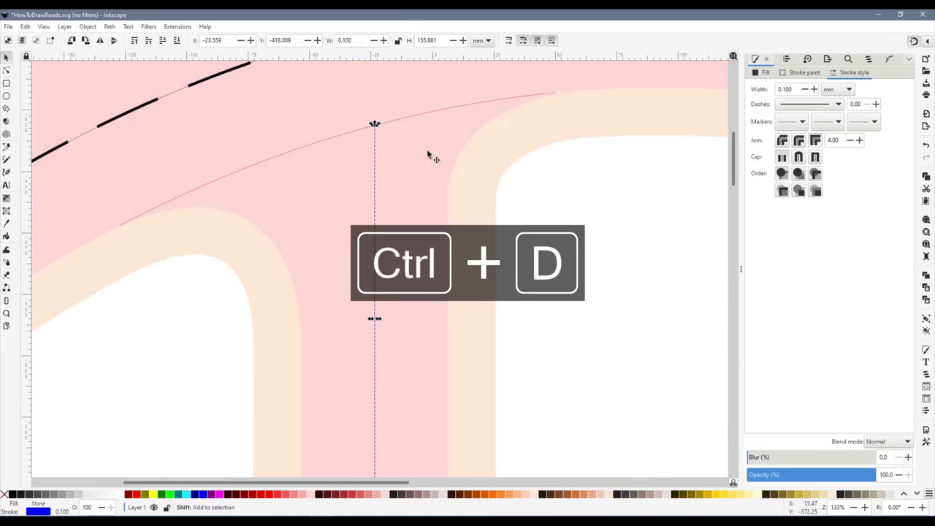
pyautogui.click(6, 70)
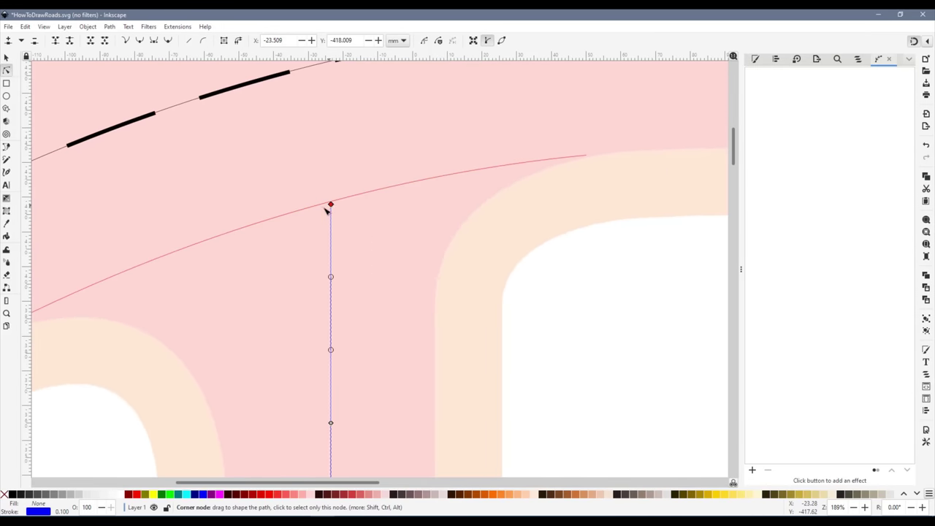
pyautogui.moveTo(330, 204); pyautogui.dragTo(283, 215)
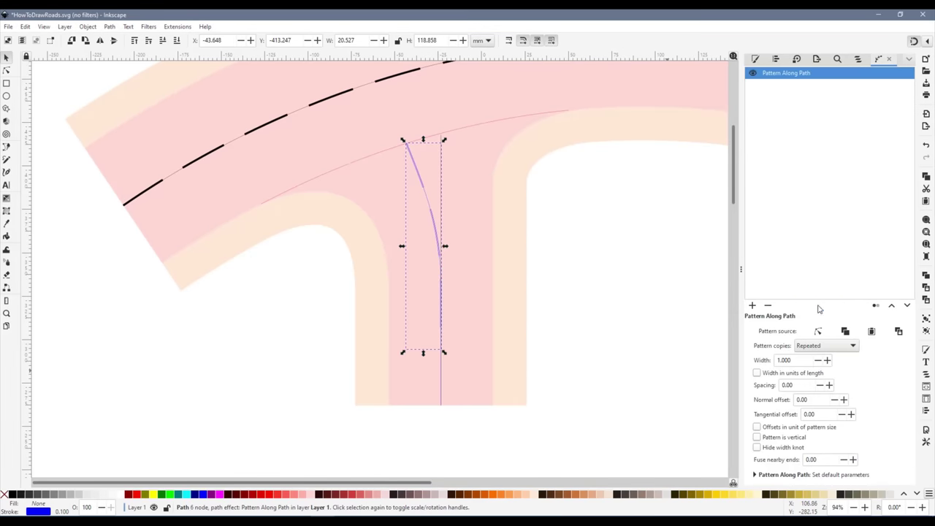
# Give the curved dashed line a black fill and no stroke, and extend its lower end node below the side road's end
pyautogui.click(12, 495)
pyautogui.keyDown('shift'); pyautogui.click(5, 495); pyautogui.keyUp('shift')
pyautogui.click(6, 70)
pyautogui.moveTo(440, 349); pyautogui.dragTo(441, 452)
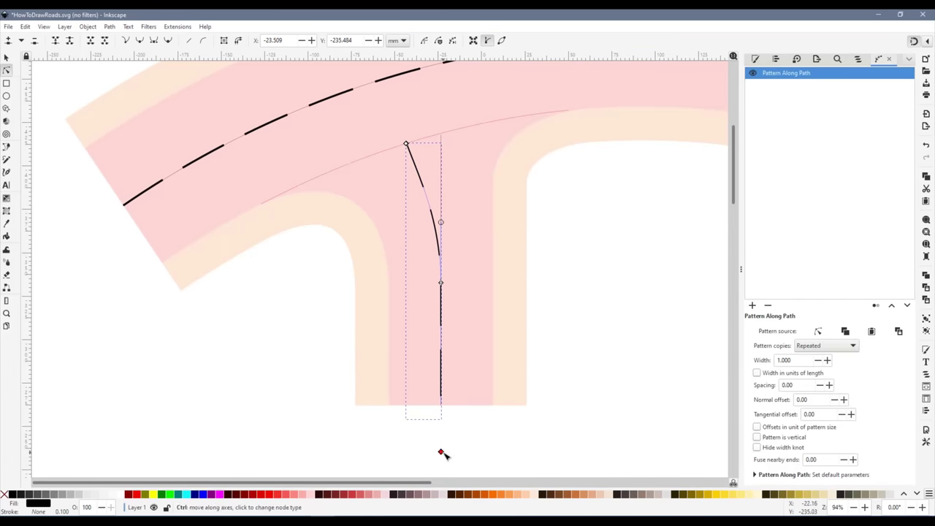
# Convert the curved dashes to a path and subtract a rectangle about 82 × 21 mm drawn below the side road's end
pyautogui.hotkey('ctrl', 'shift', 'c')
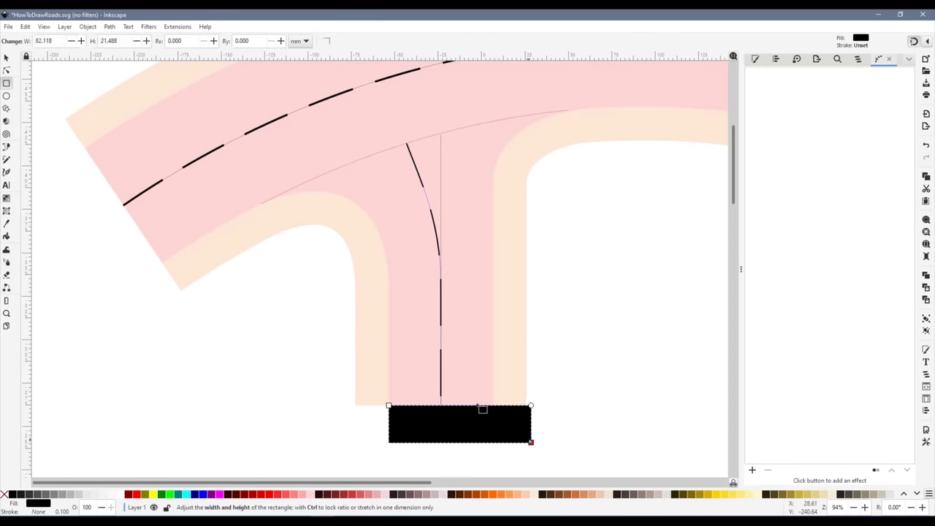
pyautogui.keyDown('shift'); pyautogui.click(417, 163); pyautogui.keyUp('shift')
pyautogui.press('ctrl+KP_Subtract')
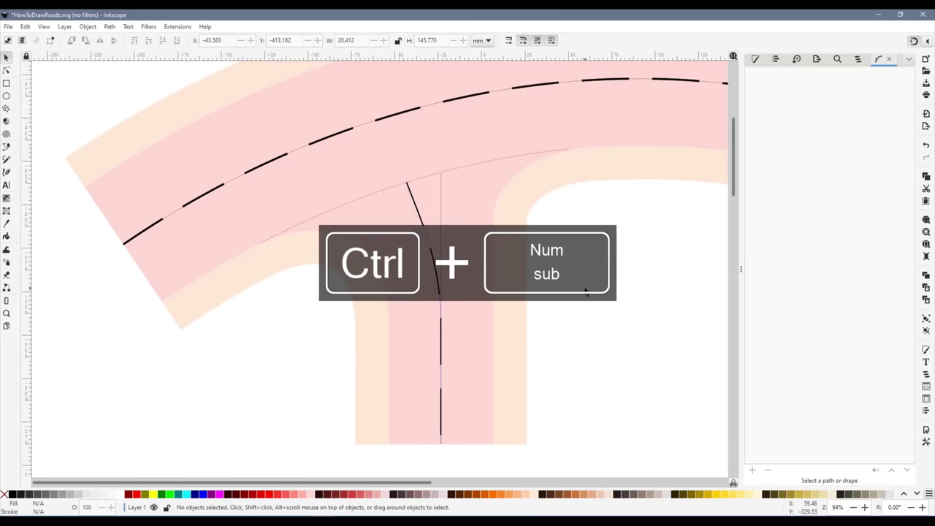
# Split the red give way line into two separate paths at a new node where the curved dashes meet it
pyautogui.scroll(2, 445, 193)
pyautogui.doubleClick(401, 171)
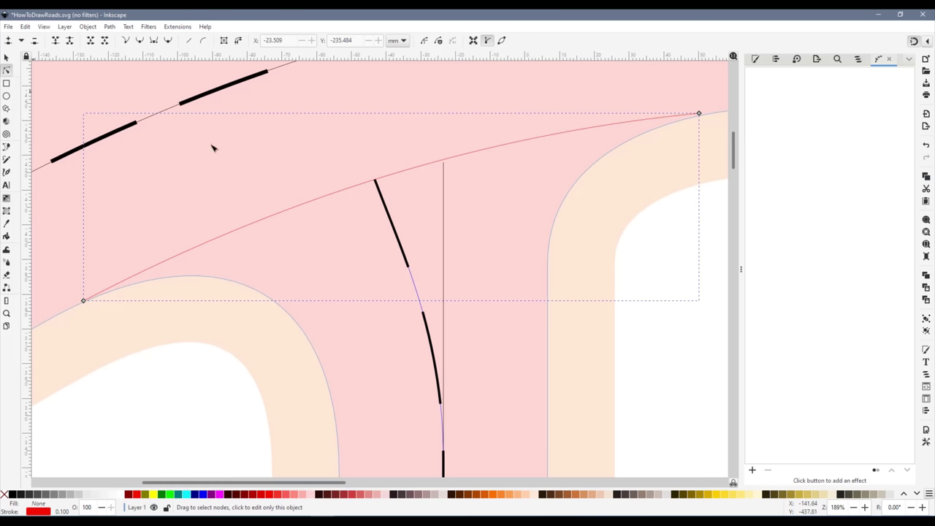
pyautogui.doubleClick(375, 180)
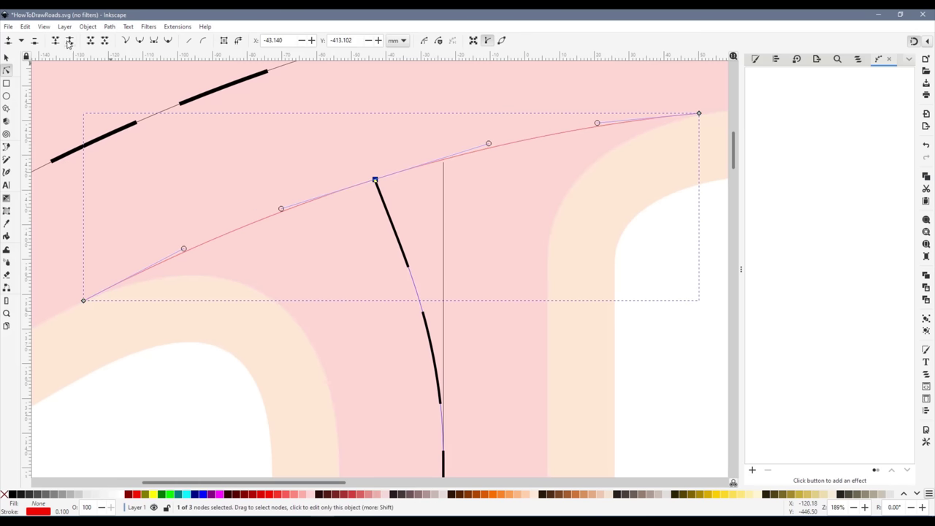
pyautogui.click(110, 27)
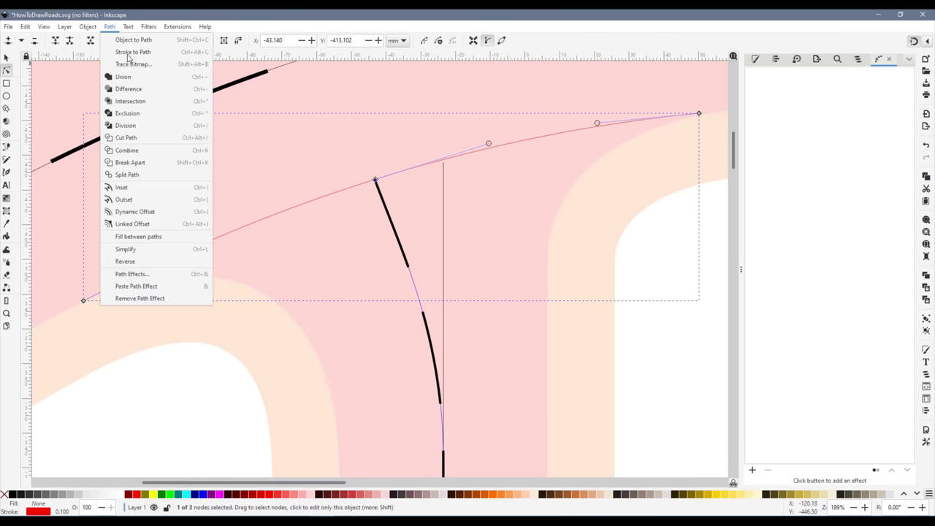
pyautogui.click(130, 162)
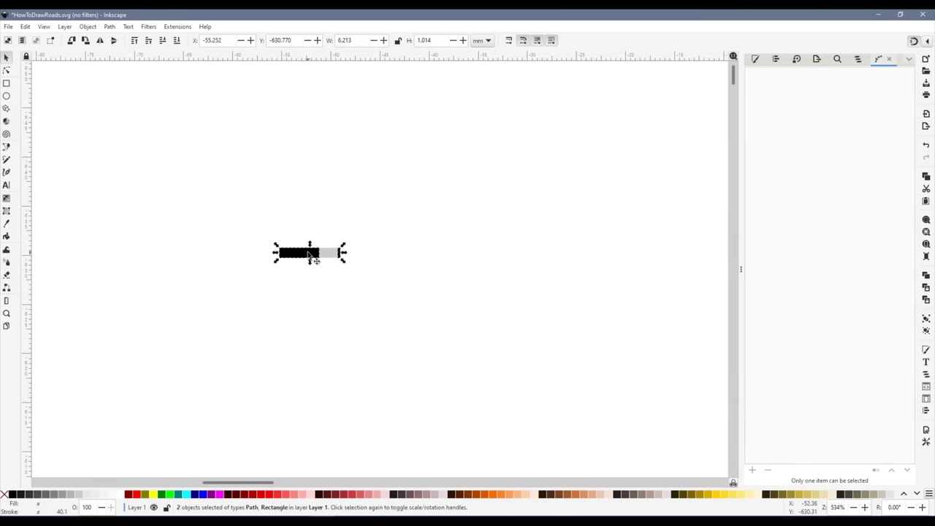
# Union the small black dash with its thin end marker, delete the grey gap rectangle, and copy the resulting pattern
pyautogui.press('s')
pyautogui.keyDown('shift'); pyautogui.click(299, 253); pyautogui.keyUp('shift')
pyautogui.hotkey('ctrl', '+')
pyautogui.click(329, 252)
pyautogui.press('Delete')
pyautogui.hotkey('ctrl', 'c')
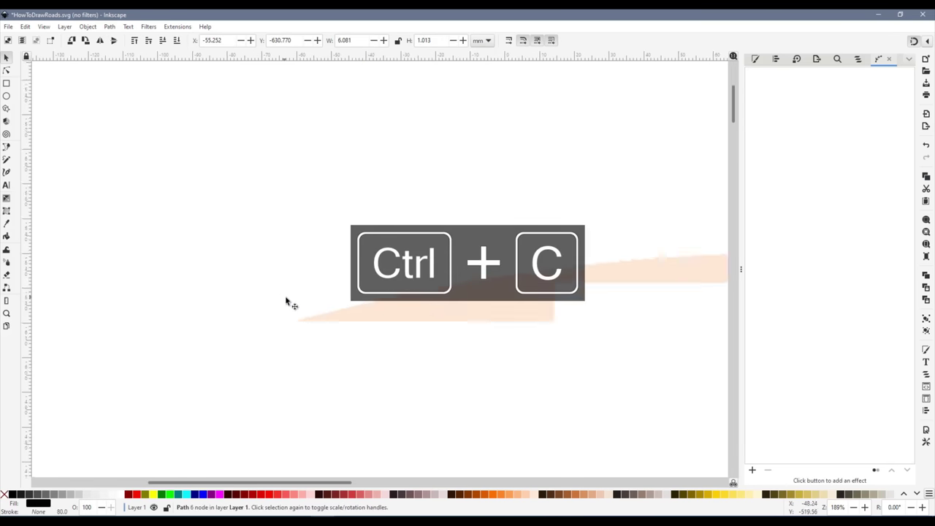
# Duplicate the right half of the give way line and repeat the copied short dash pattern along it in black
pyautogui.hotkey('ctrl', 'd')
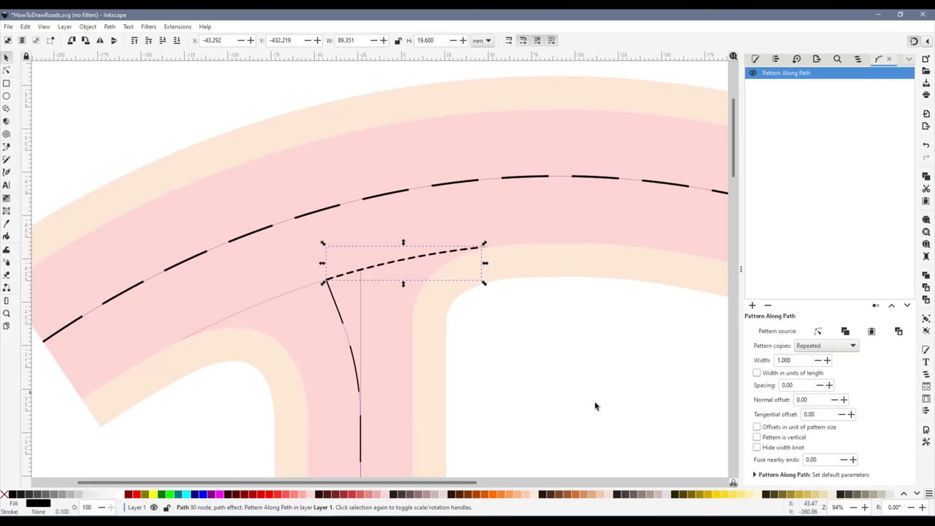
pyautogui.click(583, 399)
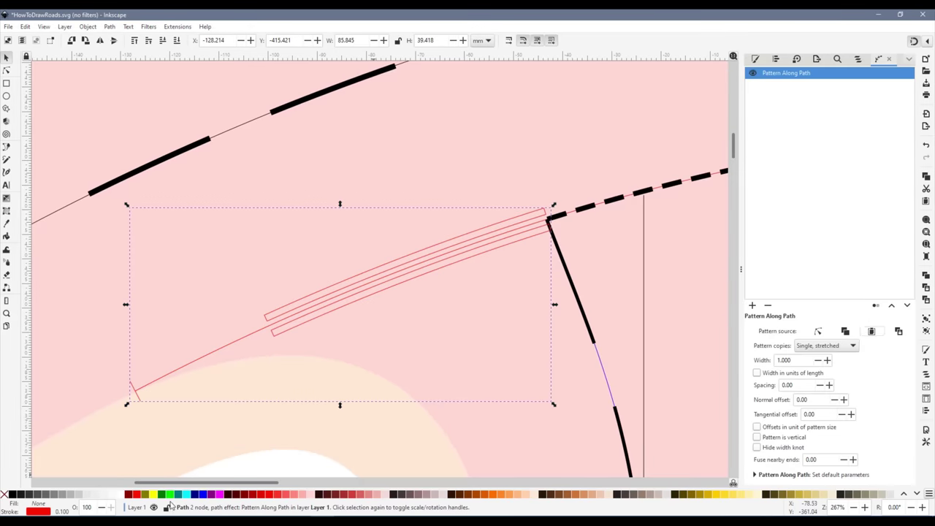
# Set the double-row pattern on the give way line's left half to Repeated, with a black fill and no stroke
pyautogui.click(825, 345)
pyautogui.click(812, 301)
pyautogui.click(12, 494)
pyautogui.keyDown('shift'); pyautogui.click(5, 494); pyautogui.keyUp('shift')
pyautogui.scroll(4, 551, 221)
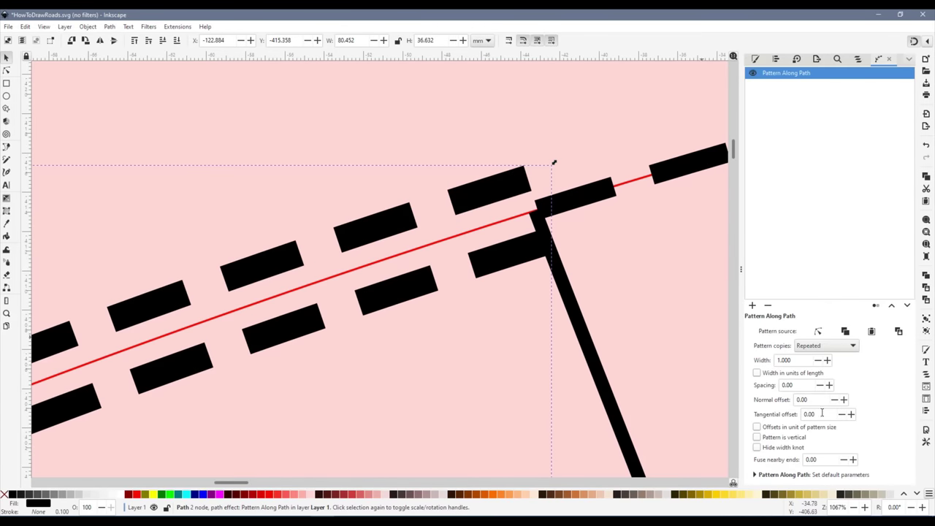
# Set the normal offset of the left double-row dash pattern to -1.75 so its upper row follows the red line
pyautogui.click(834, 399)
pyautogui.click(834, 400)
pyautogui.scroll(-17, 899, 359)
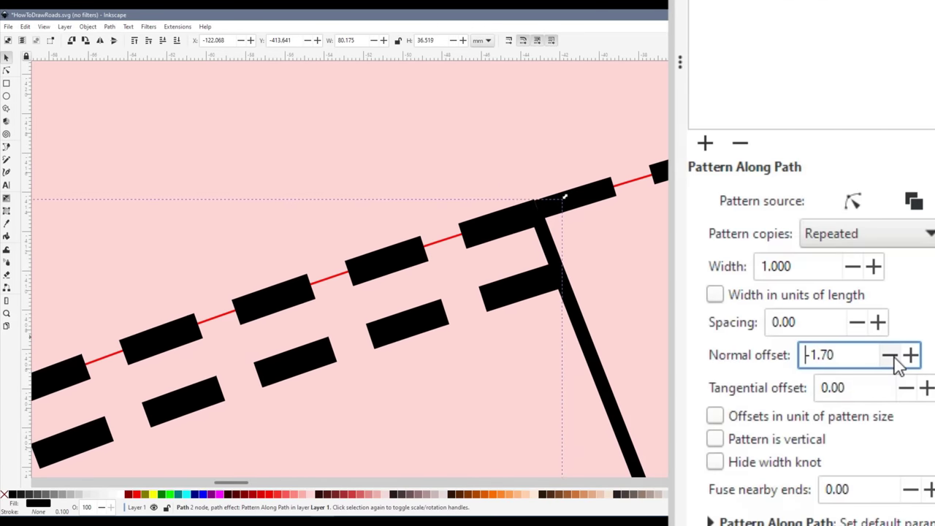
pyautogui.click(910, 356)
pyautogui.press('BackSpace')
pyautogui.write('5')
pyautogui.press('Tab')
pyautogui.click(634, 130)
pyautogui.scroll(-4, 634, 130)
# Convert the double-row dash pattern to a plain path and break it apart into individual dashes
pyautogui.click(368, 270)
pyautogui.click(110, 26)
pyautogui.click(116, 44)
pyautogui.click(111, 27)
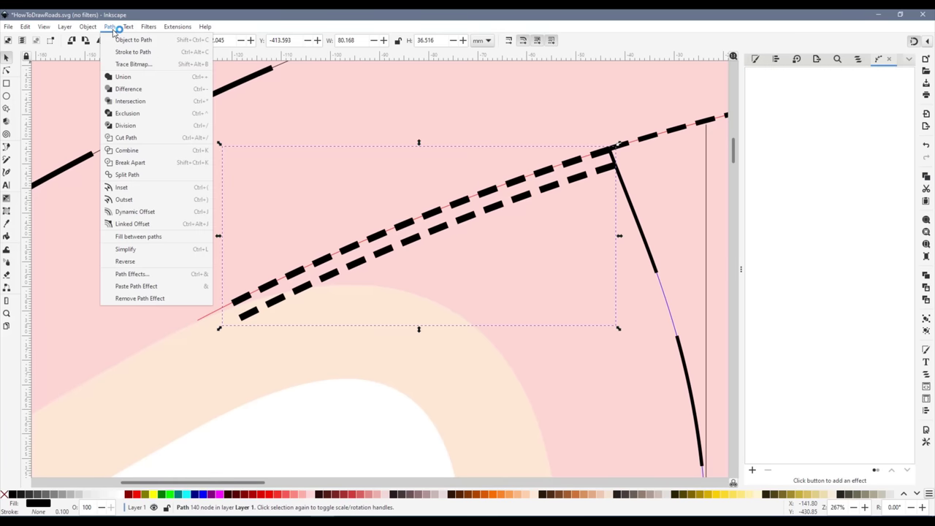
pyautogui.click(132, 167)
pyautogui.press('Escape')
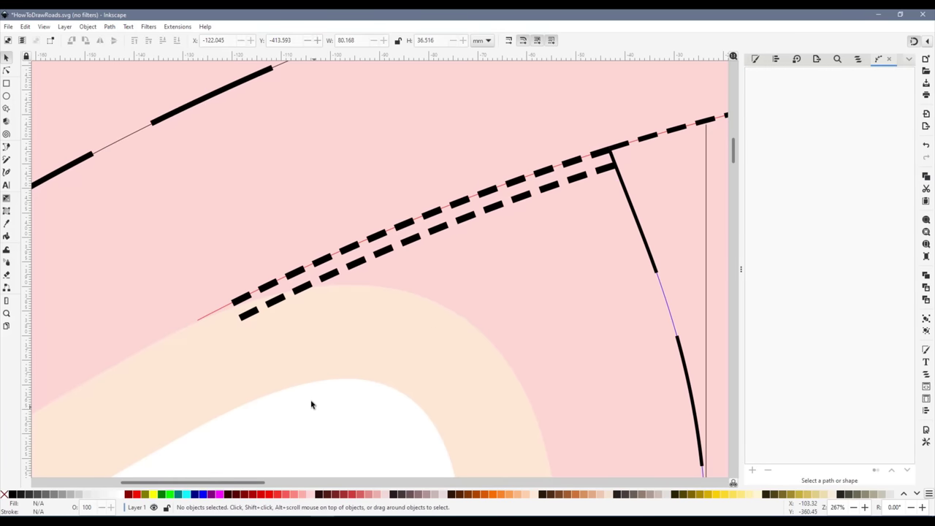
# Delete the three leftmost dashes from the lower row of the give way line
pyautogui.click(248, 316)
pyautogui.press('Delete')
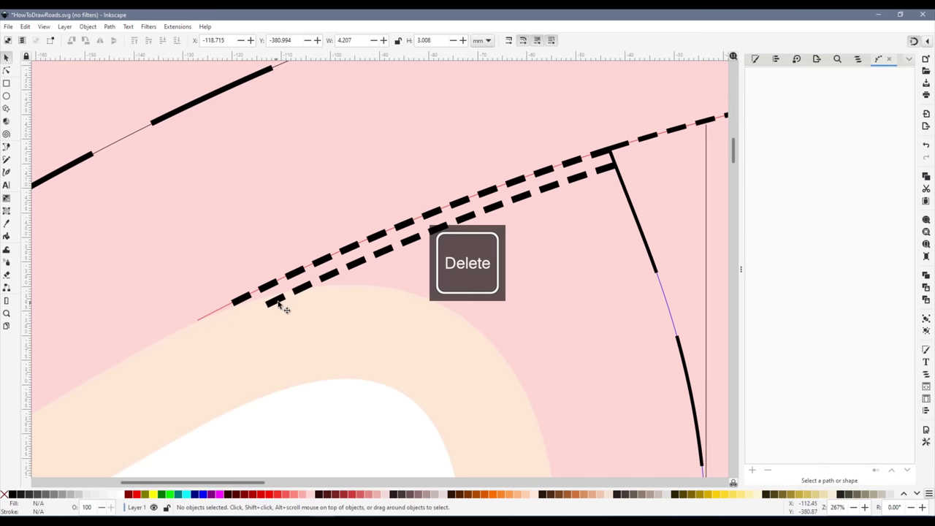
pyautogui.click(278, 302)
pyautogui.press('Delete')
pyautogui.click(313, 291)
pyautogui.press('Delete')
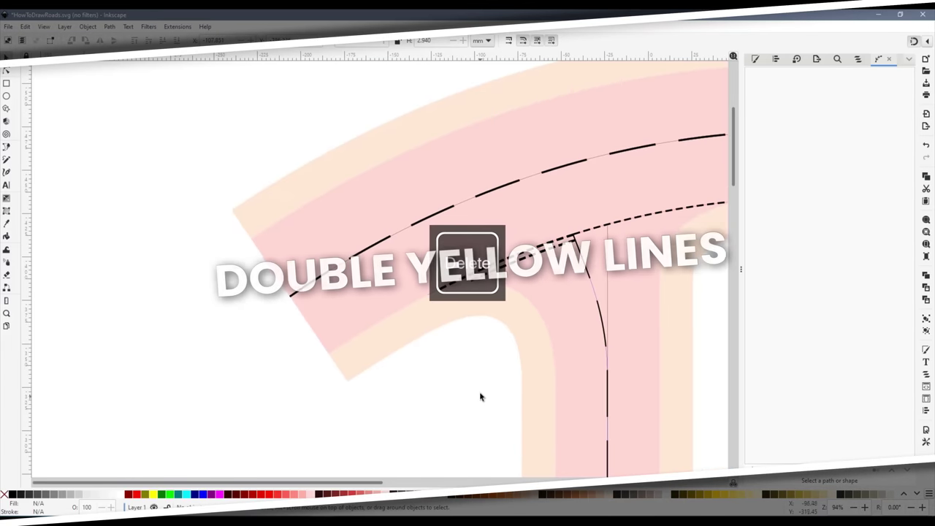
# Duplicate the upper border strip and give the copy a brown stroke with no fill
pyautogui.moveTo(405, 375); pyautogui.dragTo(582, 224)
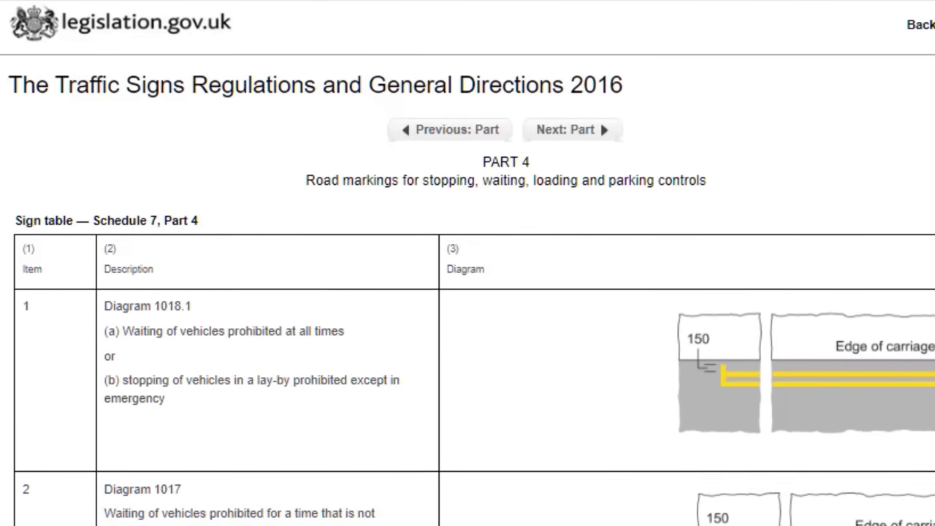
pyautogui.hotkey('ctrl', 'd')
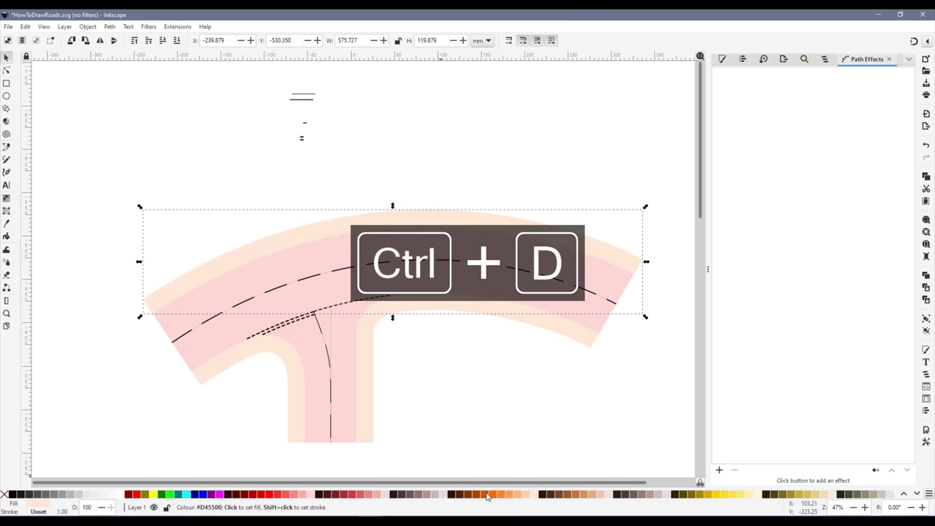
pyautogui.click(486, 496)
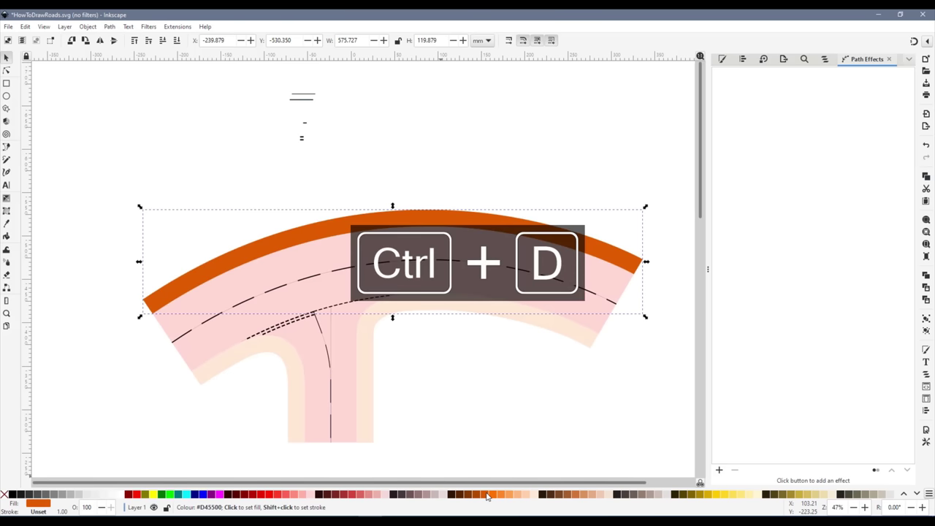
pyautogui.click(4, 494)
pyautogui.keyDown('shift'); pyautogui.click(468, 496); pyautogui.keyUp('shift')
# Set the duplicated upper border outline's stroke width to 100/148 mm
pyautogui.click(722, 59)
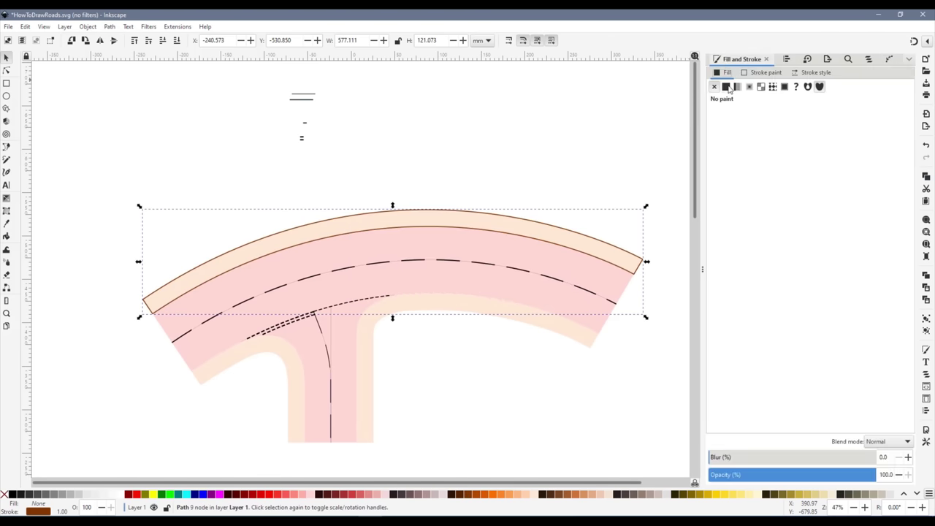
pyautogui.click(813, 73)
pyautogui.click(755, 91)
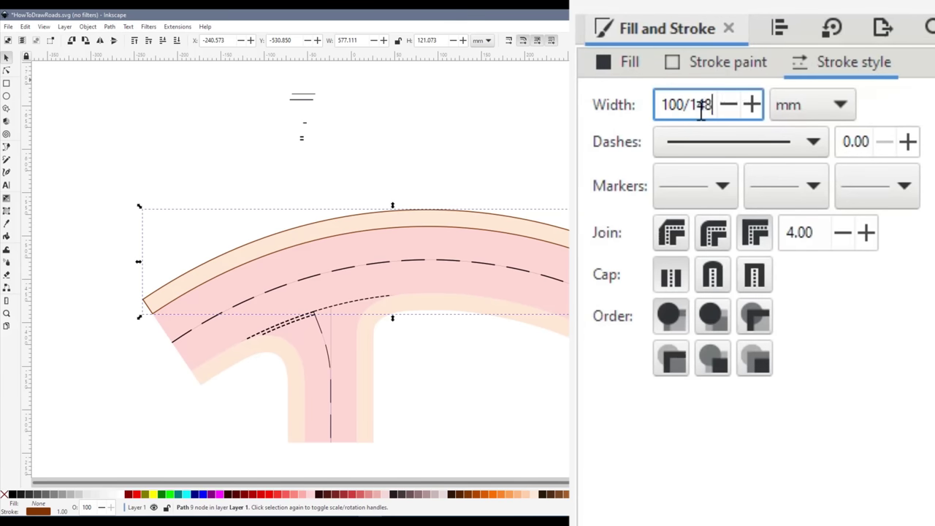
pyautogui.press('Return')
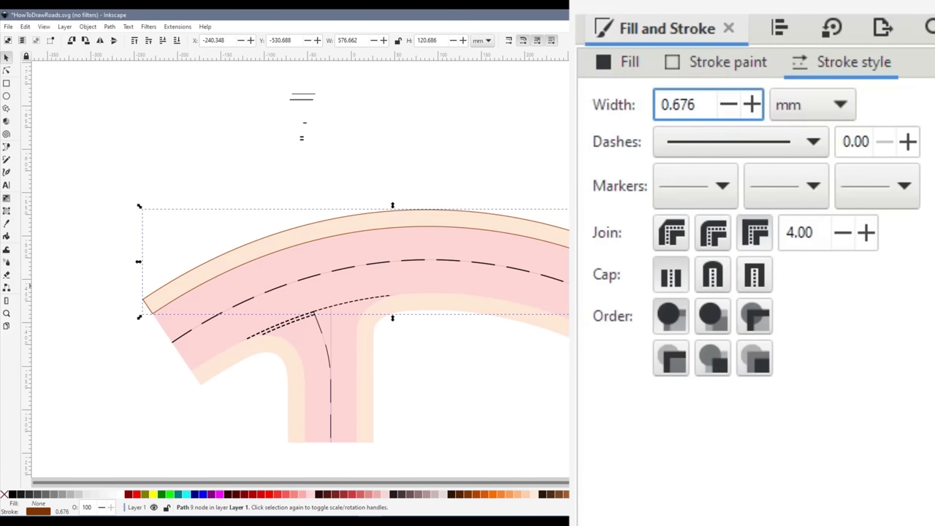
# Split the brown outline at its two road-side corner nodes and delete the outer piece, keeping only the road-side edge
pyautogui.doubleClick(152, 315)
pyautogui.click(70, 41)
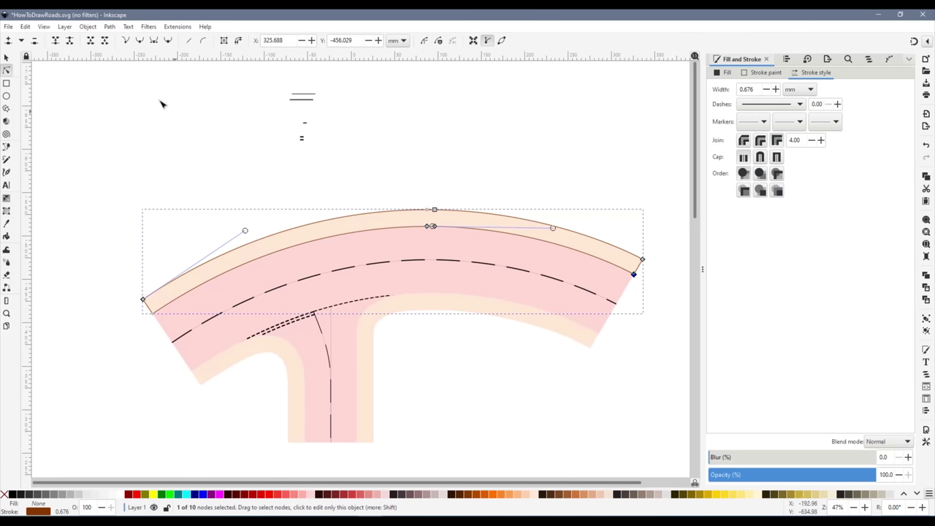
pyautogui.click(110, 27)
pyautogui.click(129, 180)
pyautogui.press('s')
pyautogui.keyDown('shift'); pyautogui.click(360, 234); pyautogui.keyUp('shift')
pyautogui.press('Delete')
pyautogui.click(360, 235)
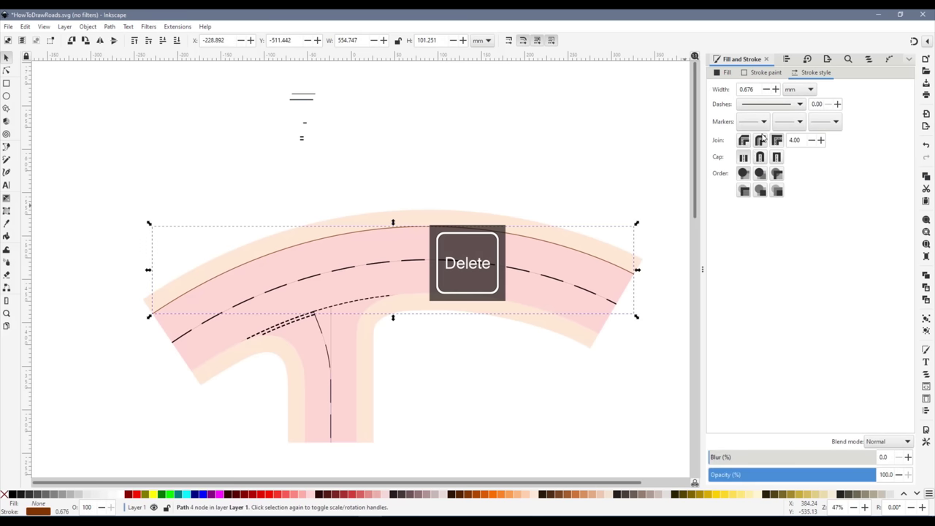
# Apply an Offset path effect of -2 mm to the brown road-edge line
pyautogui.click(890, 60)
pyautogui.click(713, 469)
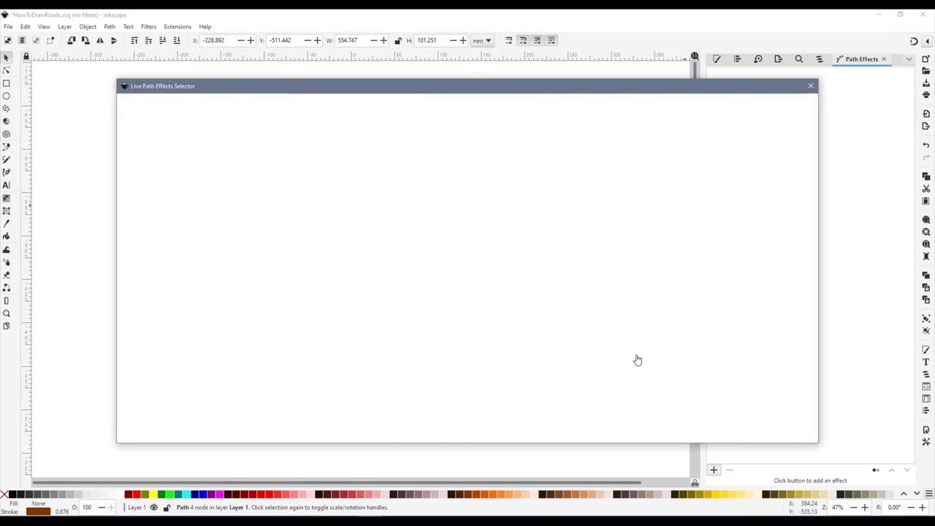
pyautogui.click(376, 341)
pyautogui.scroll(3, 377, 231)
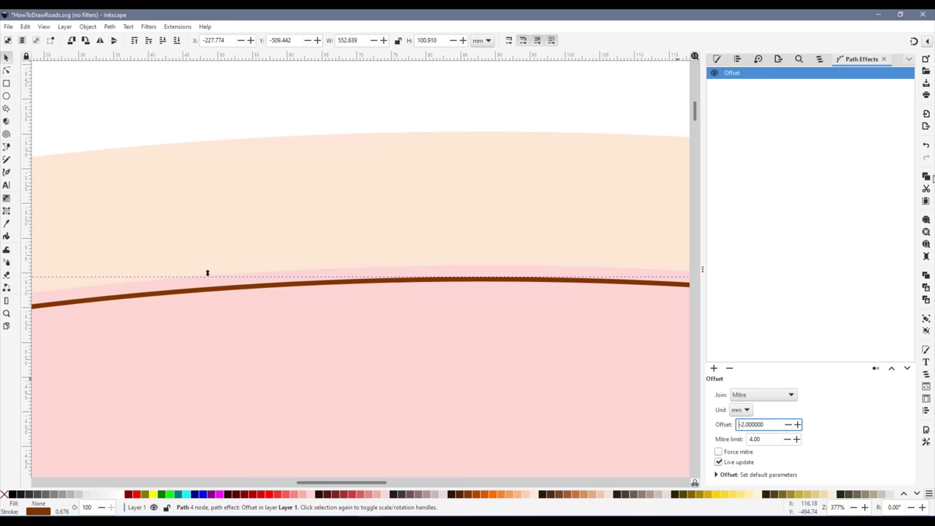
# Duplicate the offset brown line and set the copy's offset to -2-(200/148), i.e. -3.351351 mm
pyautogui.hotkey('ctrl', 'shift', 'f')
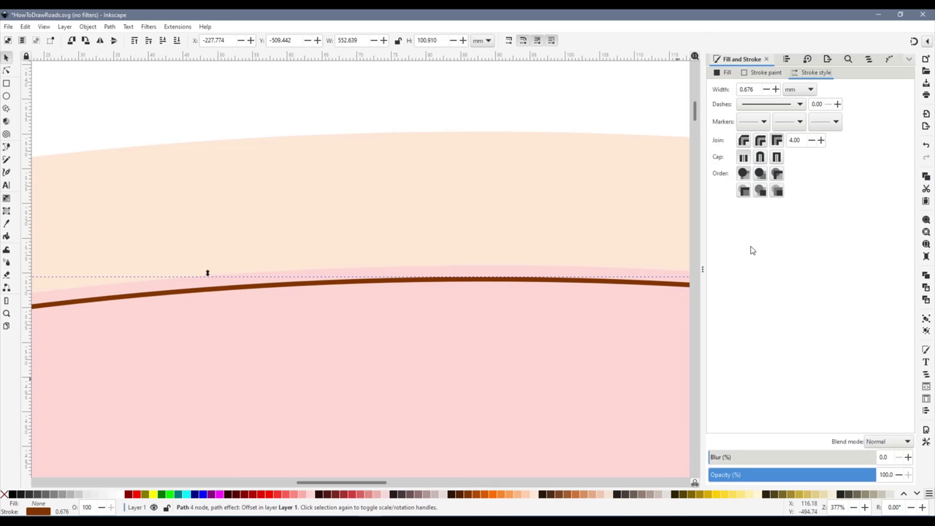
pyautogui.hotkey('ctrl', 'd')
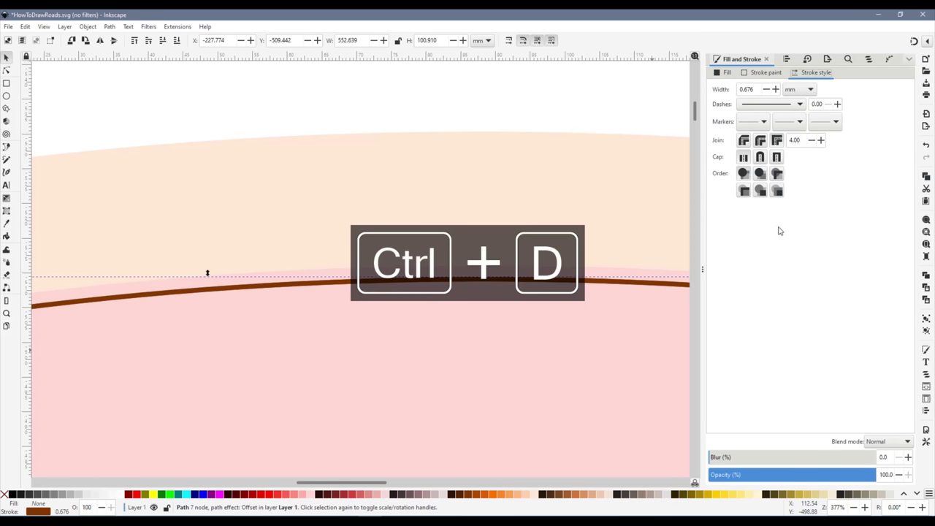
pyautogui.click(890, 60)
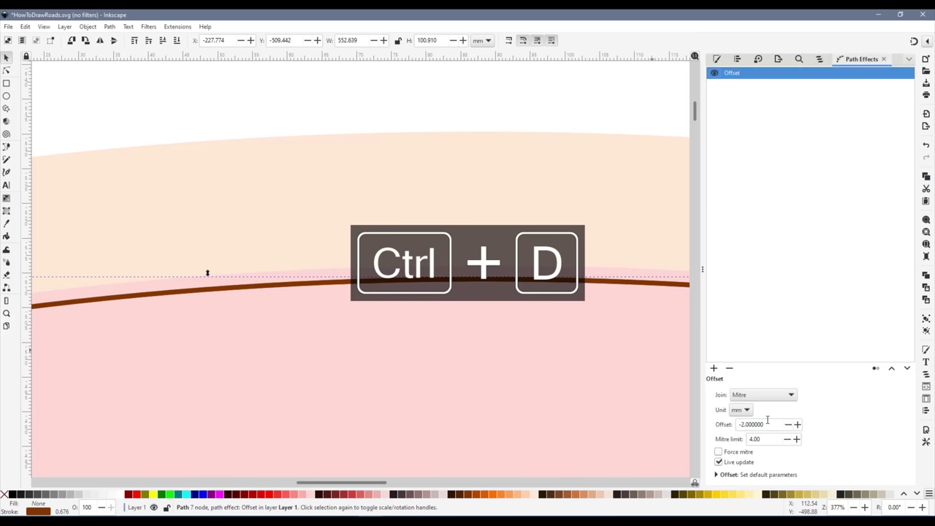
pyautogui.write('-(200/148)')
pyautogui.press('Return')
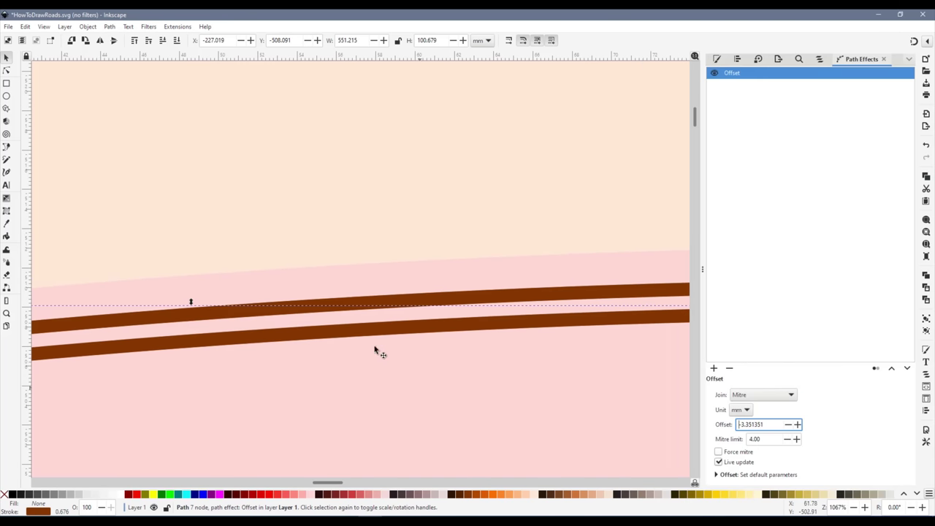
pyautogui.scroll(-4, 429, 352)
pyautogui.scroll(-2, 491, 364)
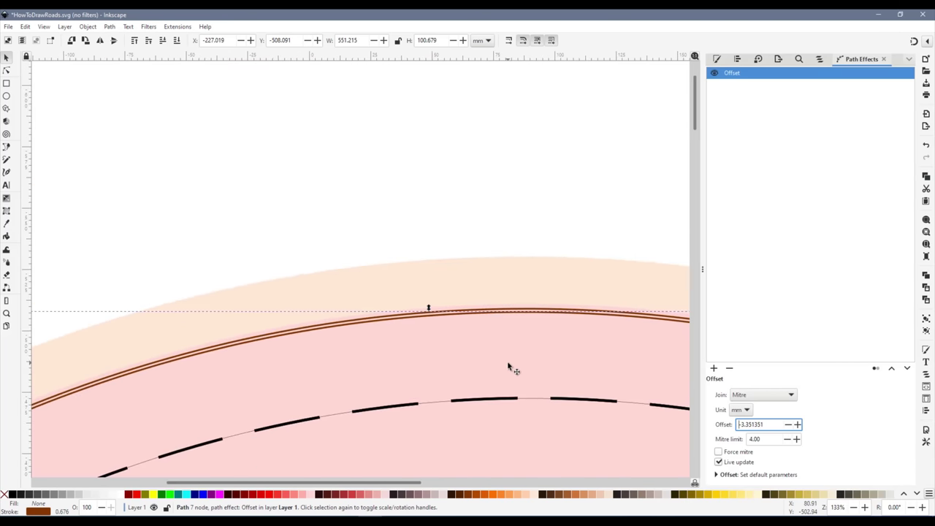
# Convert the strokes of the brown double line to paths and fill both lines black
pyautogui.click(491, 227)
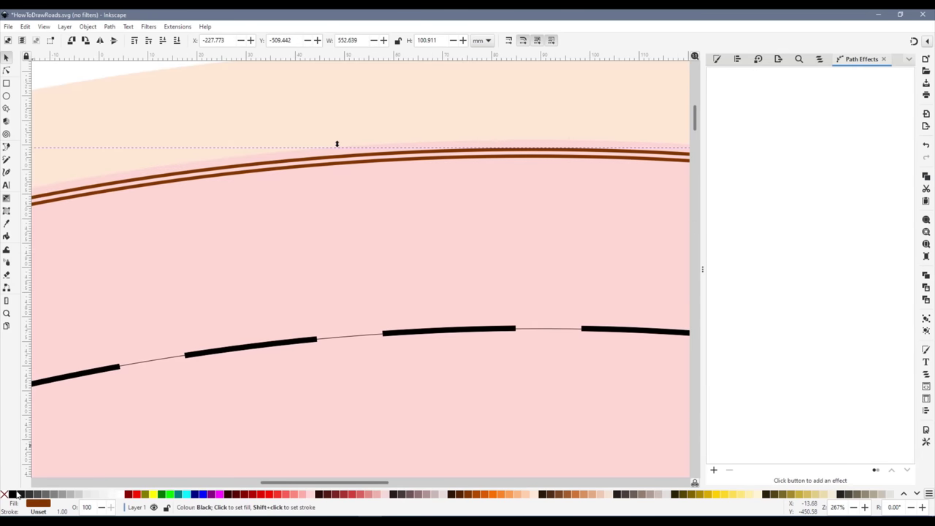
pyautogui.click(19, 495)
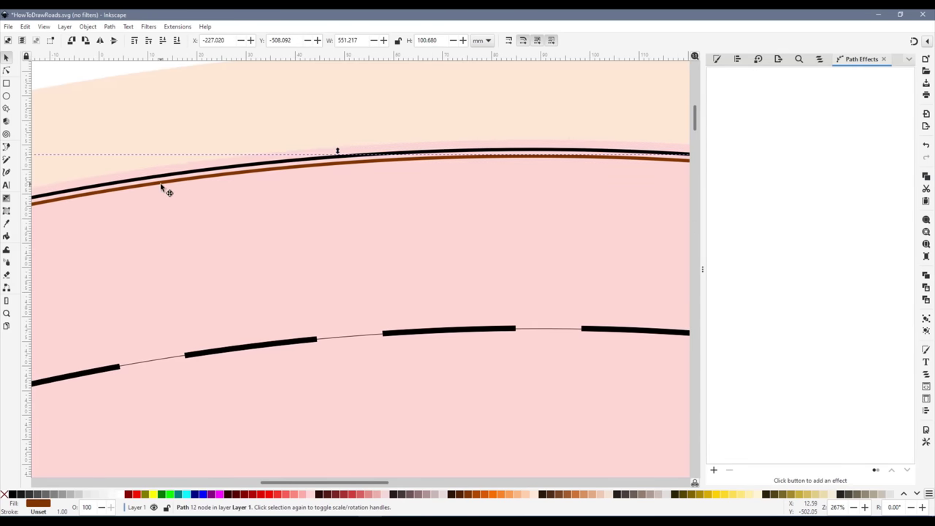
pyautogui.click(109, 27)
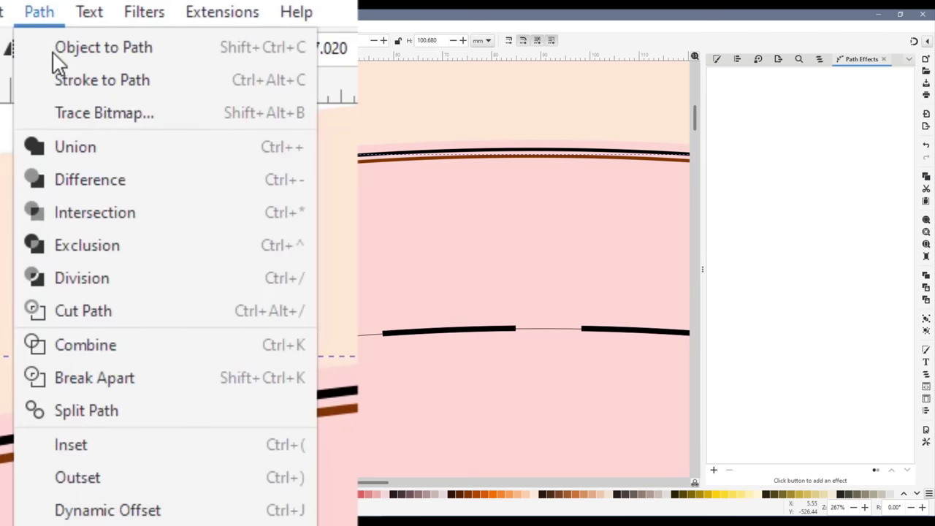
pyautogui.click(73, 76)
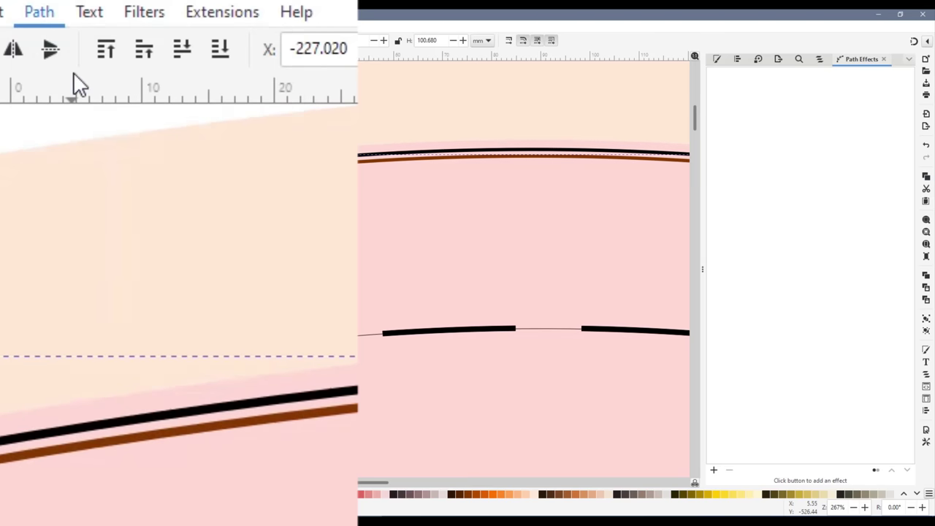
pyautogui.click(303, 227)
pyautogui.scroll(-4, 383, 235)
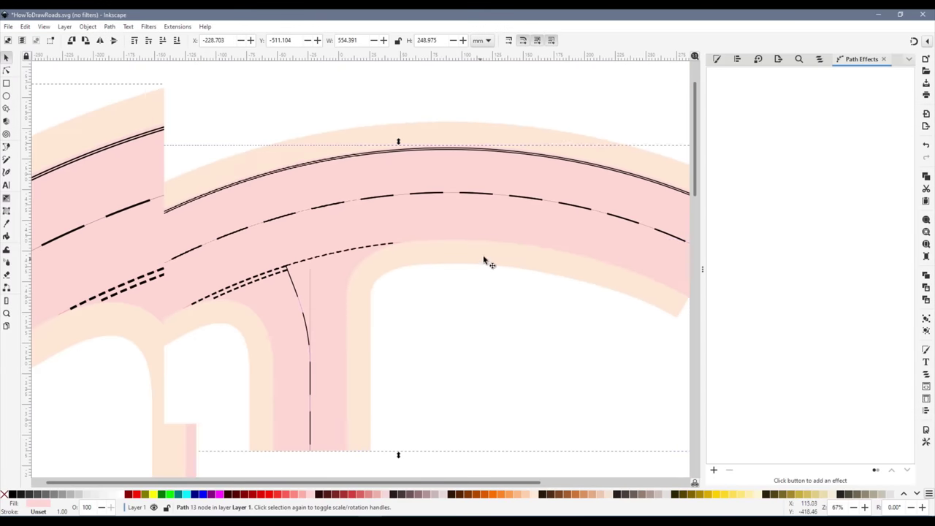
# Duplicate the lower-right border strip and give the copy a black stroke 0.676 mm wide
pyautogui.click(487, 259)
pyautogui.hscroll(2, 490, 329)
pyautogui.hotkey('ctrl', 'd')
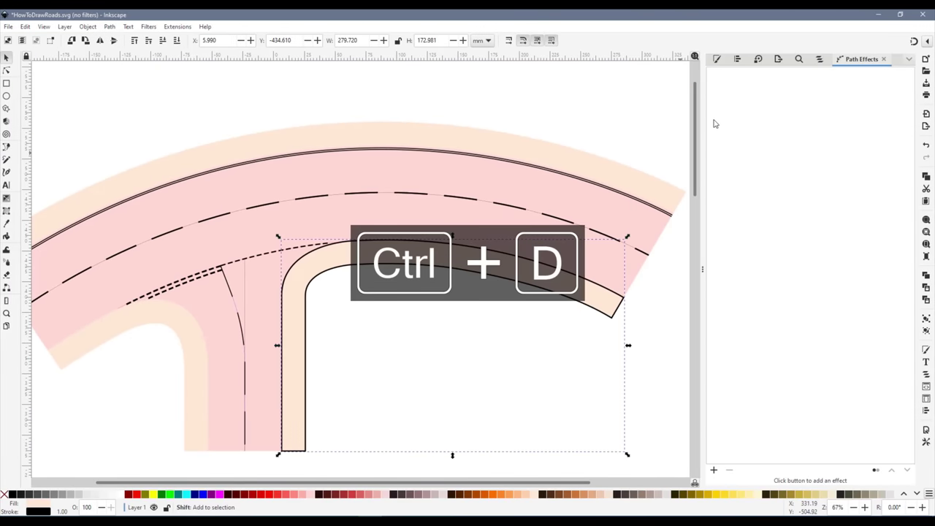
pyautogui.click(715, 59)
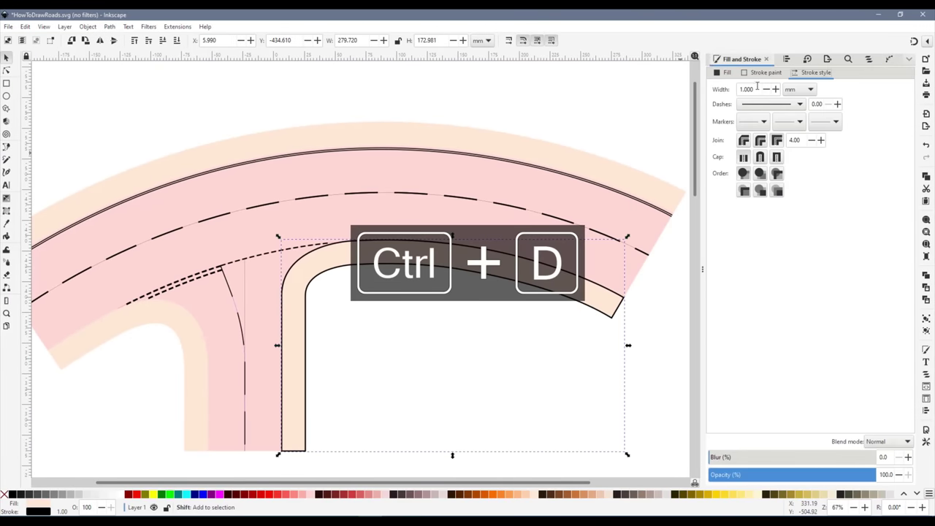
pyautogui.doubleClick(753, 88)
pyautogui.write('0.676')
pyautogui.press('Return')
# Break the lower-right border copy at its two road-side corner nodes and delete the outer piece
pyautogui.press('n')
pyautogui.click(282, 451)
pyautogui.click(69, 41)
pyautogui.click(623, 297)
pyautogui.click(109, 27)
pyautogui.click(124, 162)
pyautogui.click(6, 58)
pyautogui.click(512, 394)
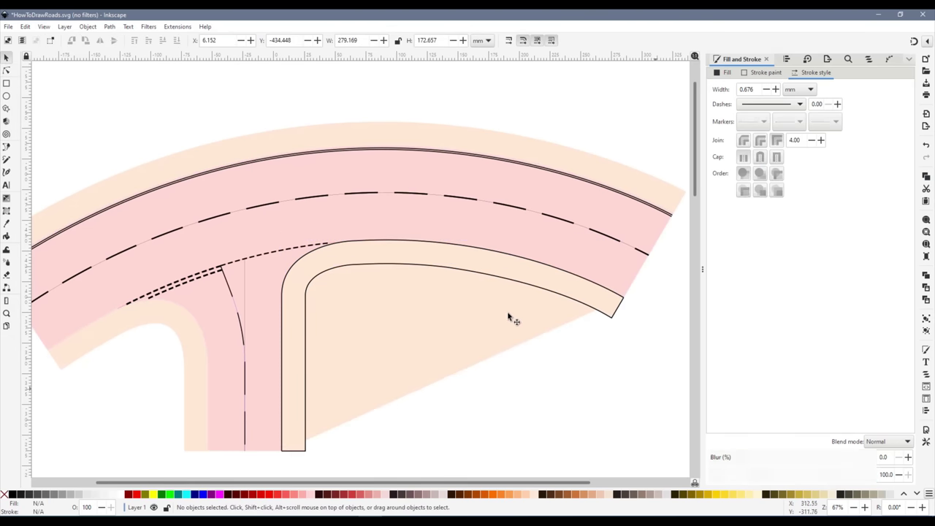
pyautogui.click(505, 315)
pyautogui.press('Delete')
# Remove the fill from the remaining lower-right road-edge line and apply an Offset path effect of -2 mm
pyautogui.click(470, 249)
pyautogui.click(5, 494)
pyautogui.scroll(5, 428, 244)
pyautogui.click(890, 58)
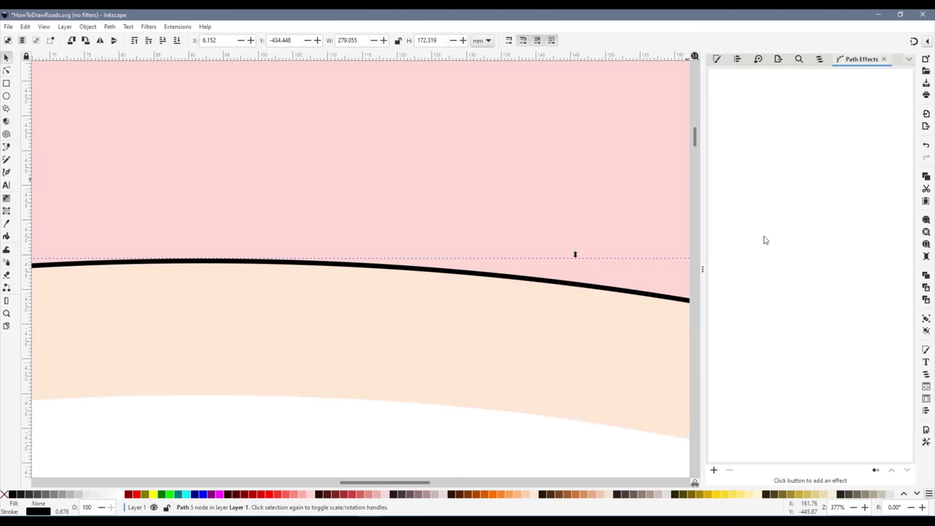
pyautogui.click(715, 469)
pyautogui.click(364, 361)
pyautogui.click(739, 424)
pyautogui.press('Delete')
pyautogui.write('-2')
pyautogui.press('Return')
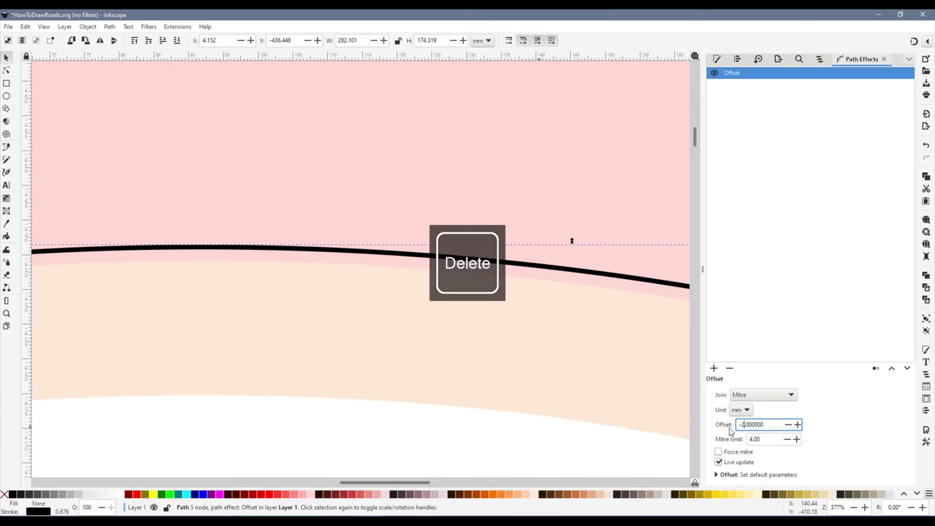
# Duplicate the lower-right edge line with an offset of -3.35 mm, and add a matching double line along the lower-left border
pyautogui.hotkey('ctrl', 'd')
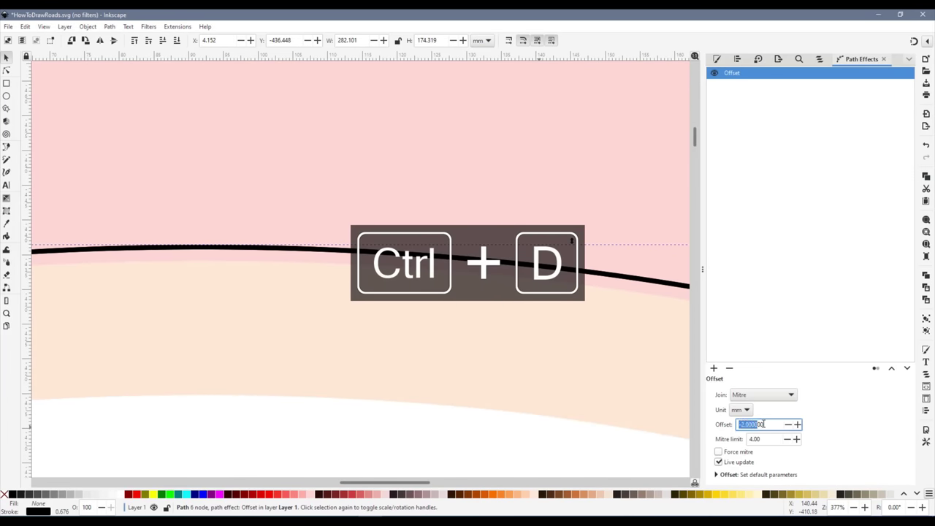
pyautogui.click(776, 424)
pyautogui.write('-3.35')
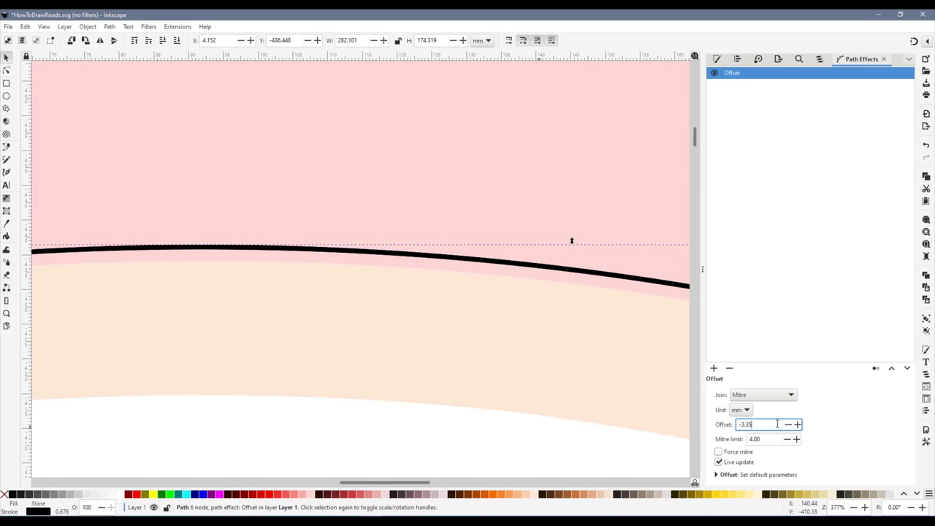
pyautogui.press('Return')
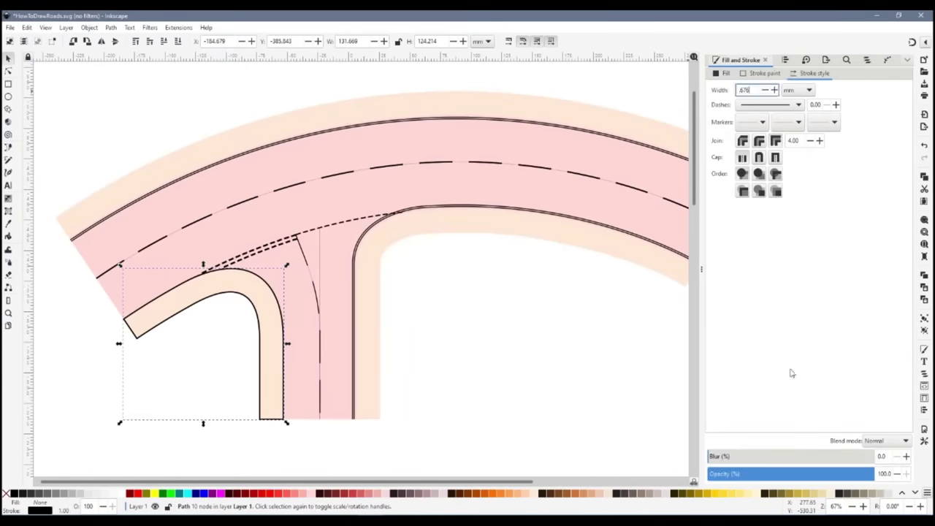
pyautogui.click(110, 27)
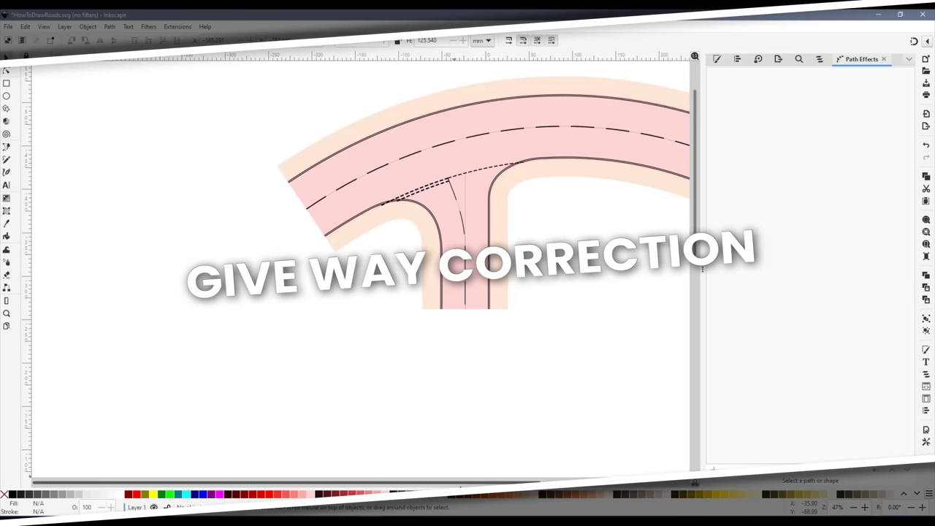
# Delete the single dashed give way line that continues across the side road beyond the double dashed lines
pyautogui.hscroll(4, 454, 263)
pyautogui.scroll(2, 489, 390)
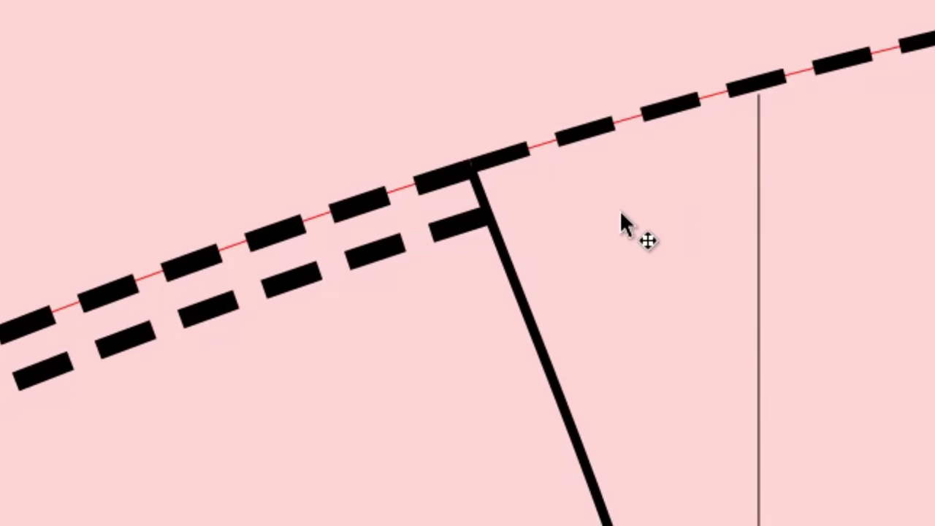
pyautogui.scroll(1, 765, 167)
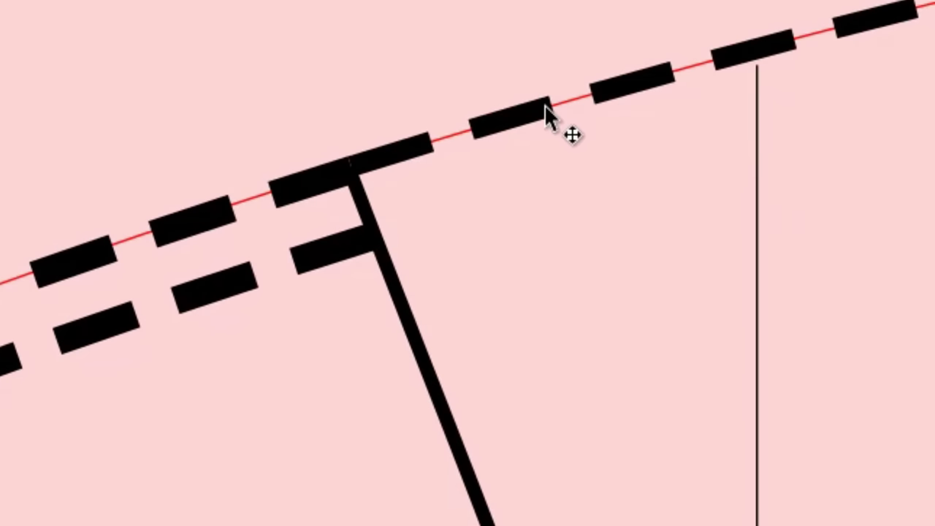
pyautogui.press('Delete')
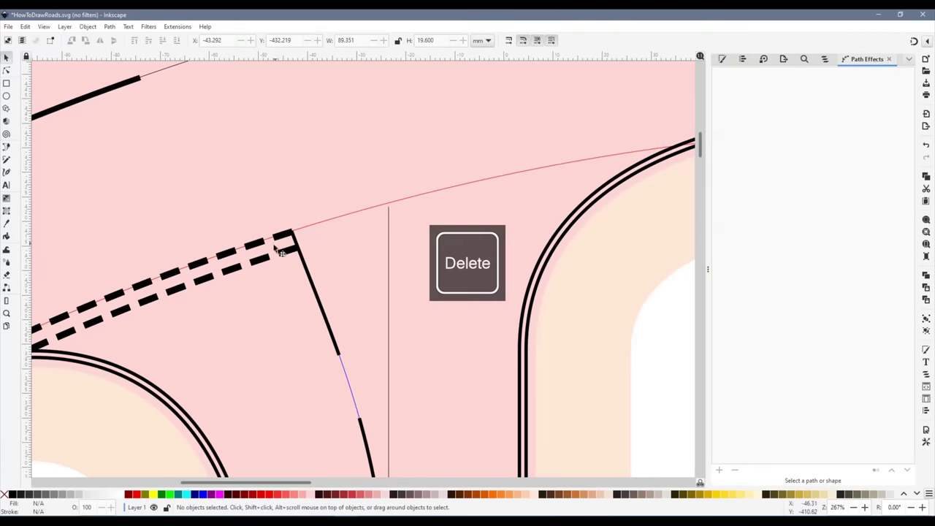
# Duplicate the red guide line and apply a Pattern Along Path dash with Repeated copies, black fill and no stroke
pyautogui.hotkey('ctrl', 'd')
pyautogui.click(719, 470)
pyautogui.click(461, 355)
pyautogui.click(793, 345)
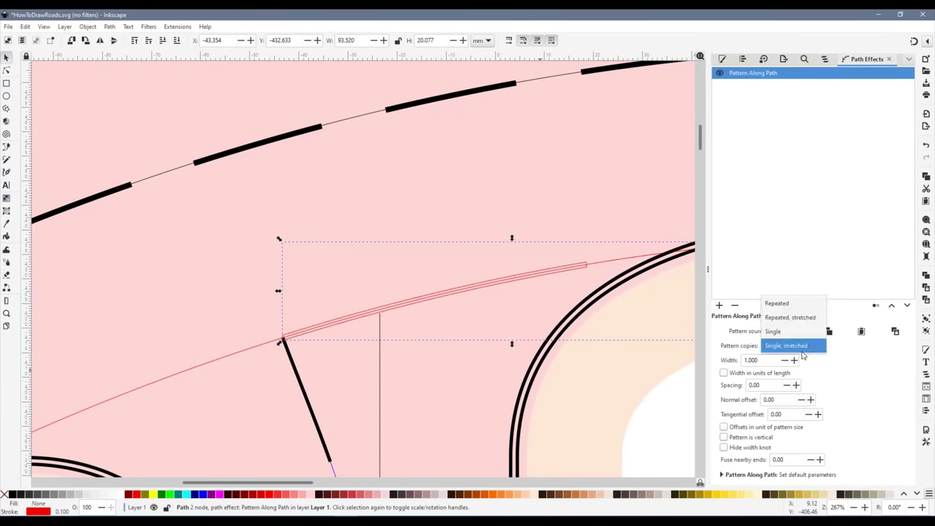
pyautogui.click(777, 302)
pyautogui.click(13, 494)
pyautogui.keyDown('shift'); pyautogui.click(4, 493); pyautogui.keyUp('shift')
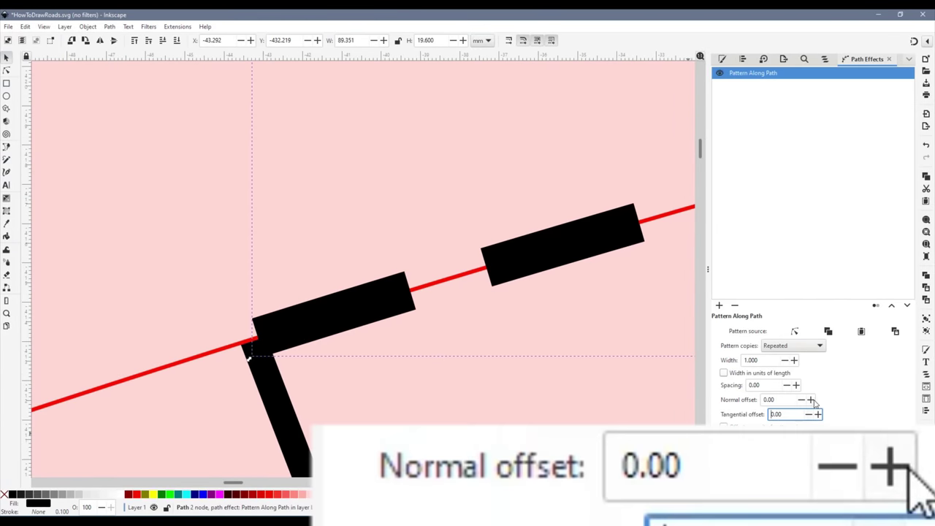
# Adjust the pattern's normal offset to about 0.5 so the dashes' upper edge meets the red guide line
pyautogui.click(811, 399)
pyautogui.click(811, 399)
pyautogui.click(811, 400)
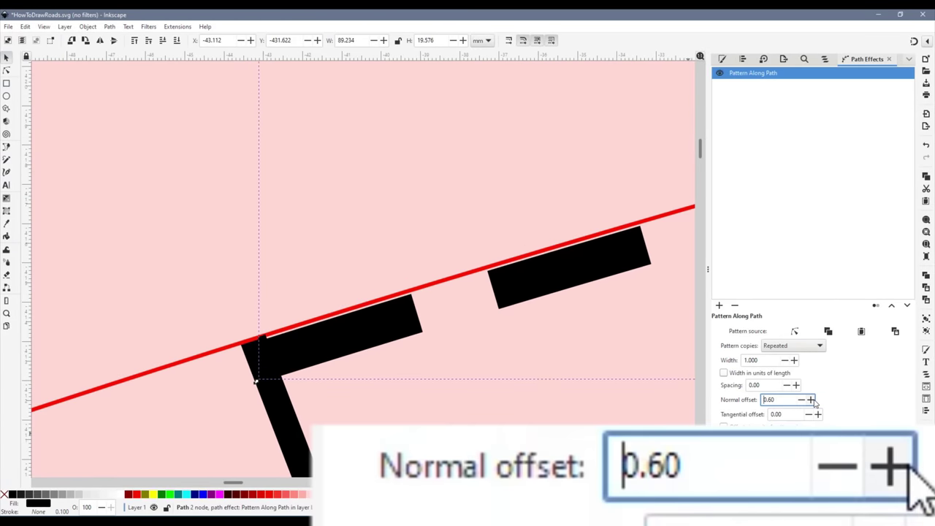
pyautogui.click(802, 400)
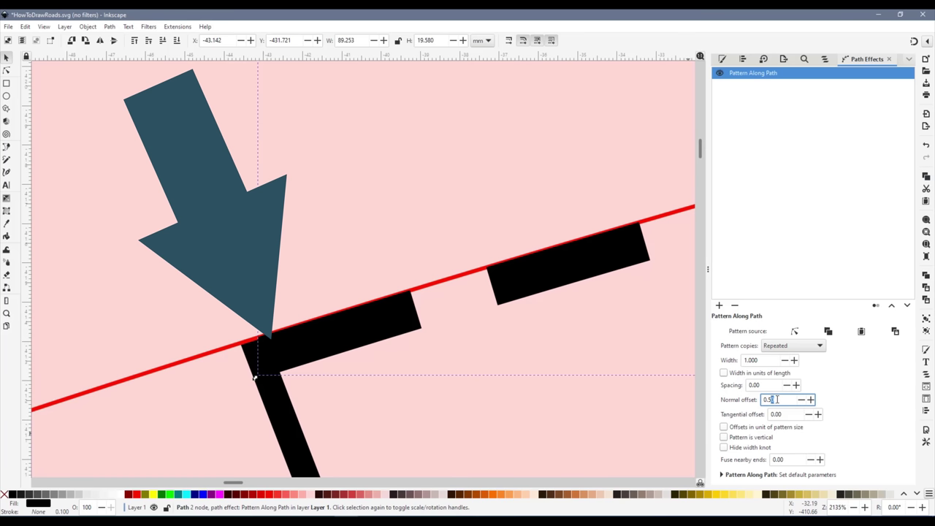
pyautogui.press('Return')
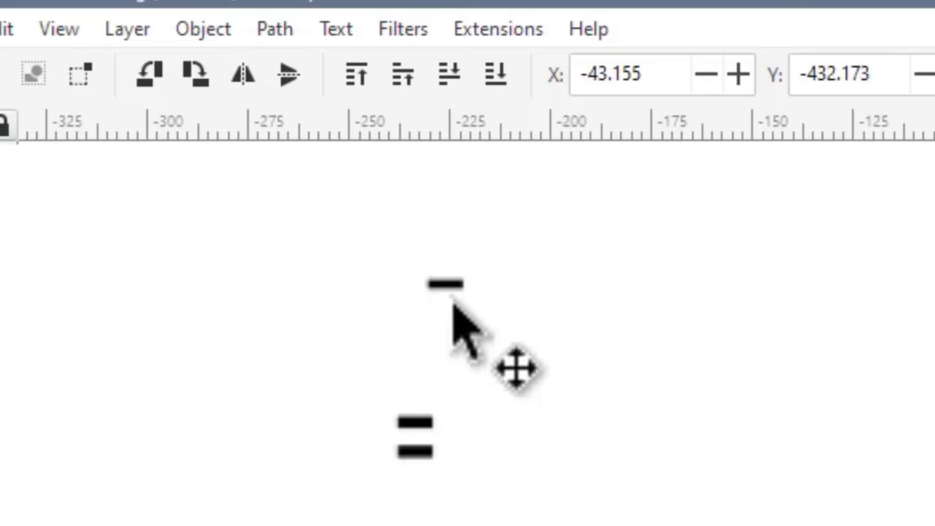
pyautogui.click(452, 294)
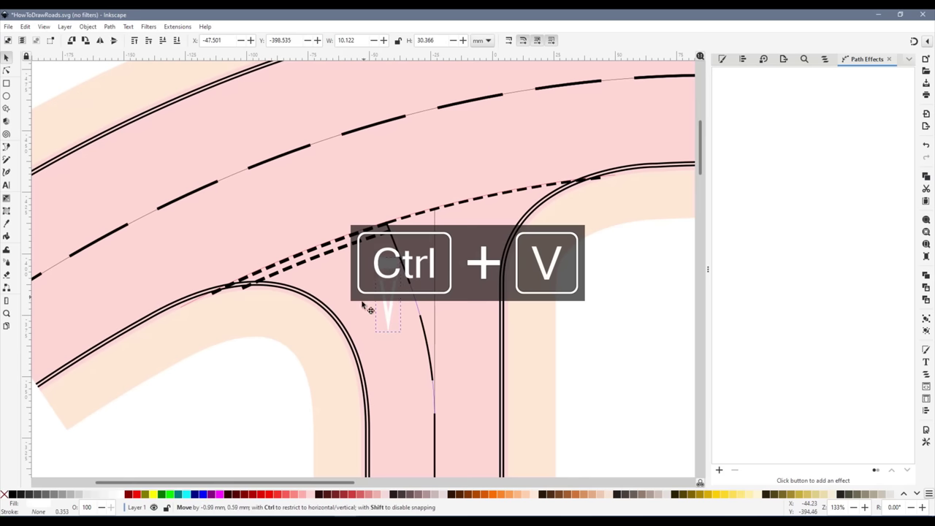
# Move the pasted give way triangle clear of the road and set its height to 3750/148 mm with proportions locked
pyautogui.moveTo(371, 305); pyautogui.dragTo(583, 311)
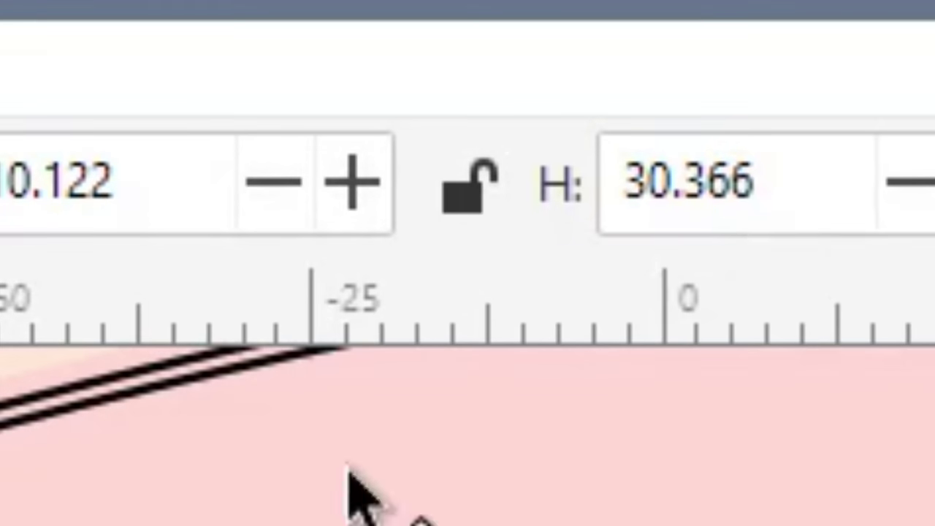
pyautogui.click(466, 187)
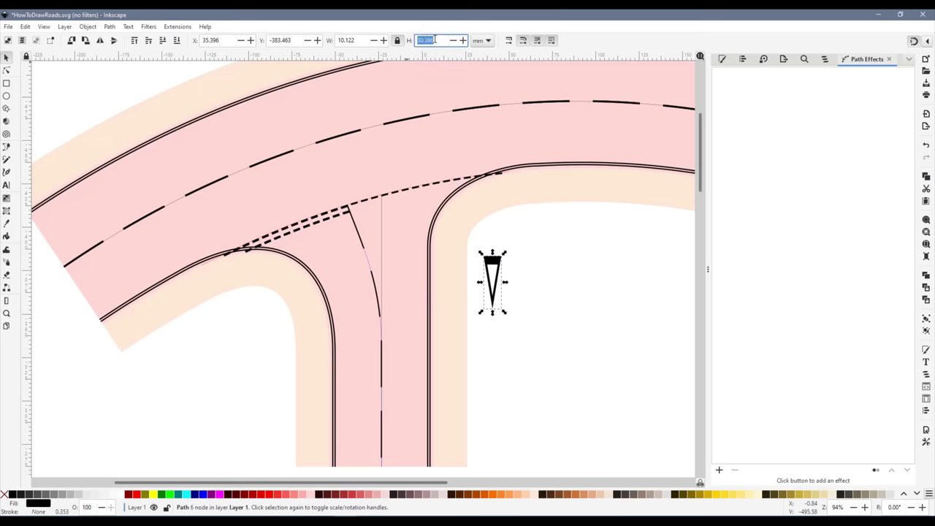
pyautogui.write('3')
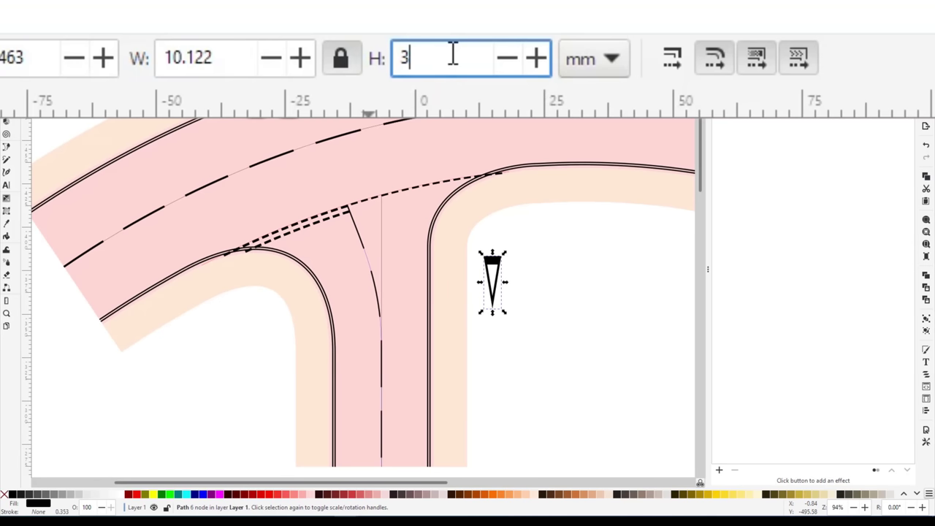
pyautogui.write('750/148')
pyautogui.press('Return')
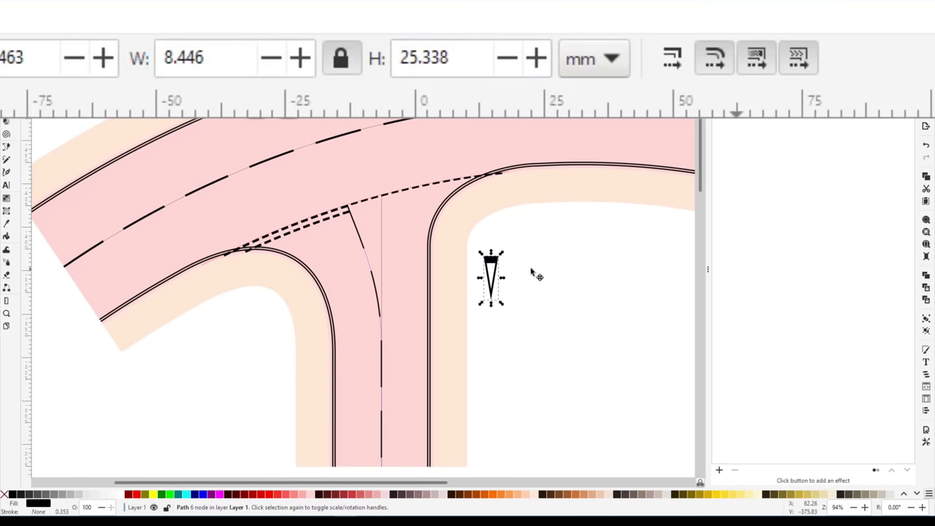
# Snap the yellow spacer rectangle onto the triangle's wide end, group the two and move the group into the side road's left lane
pyautogui.scroll(5, 538, 274)
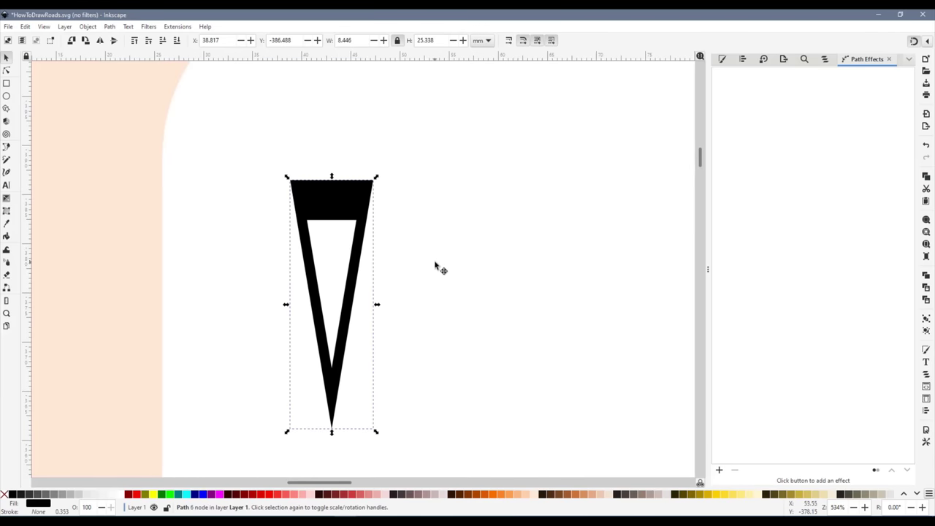
pyautogui.click(434, 265)
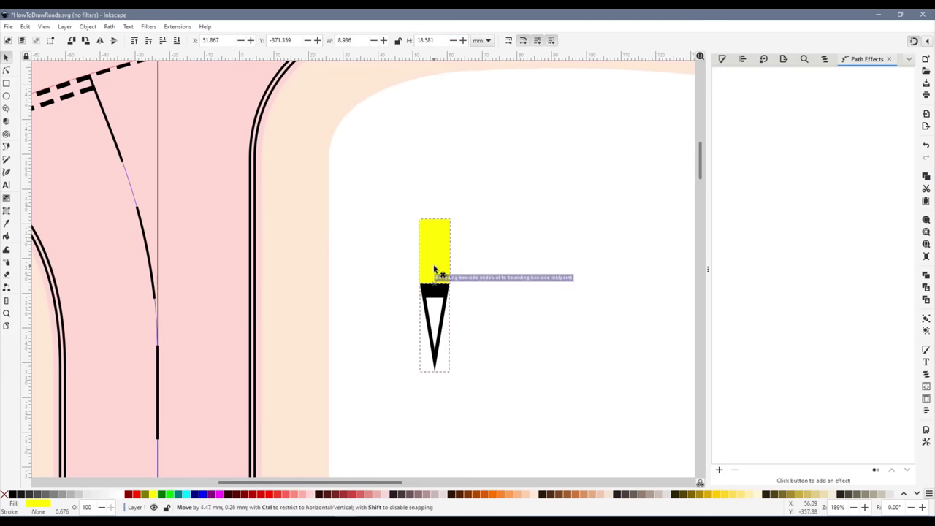
pyautogui.keyDown('shift'); pyautogui.click(434, 290); pyautogui.keyUp('shift')
pyautogui.hotkey('ctrl', 'g')
pyautogui.moveTo(434, 267); pyautogui.dragTo(229, 227)
pyautogui.scroll(-2, 228, 227)
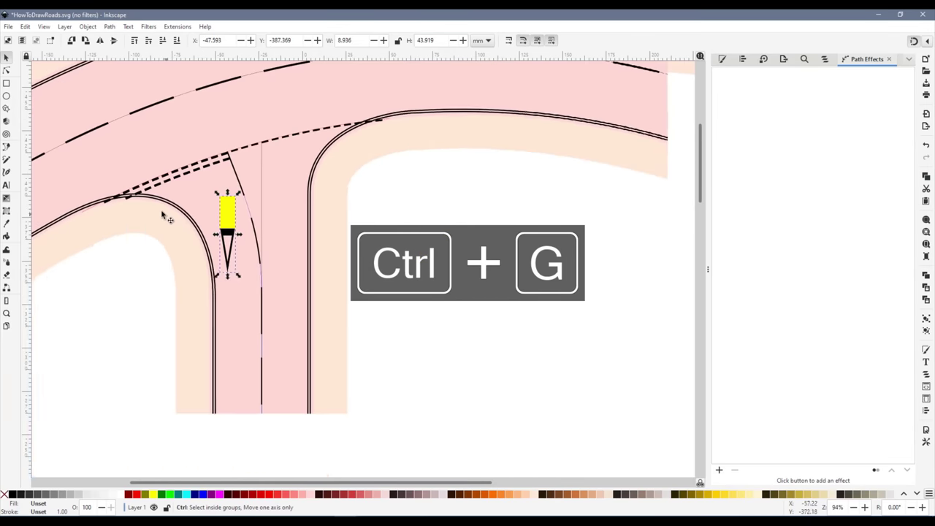
# Position and rotate the spacer and triangle group to match the double give way lines, and delete the yellow spacer rectangle
pyautogui.scroll(7, 226, 215)
pyautogui.scroll(-1, 257, 333)
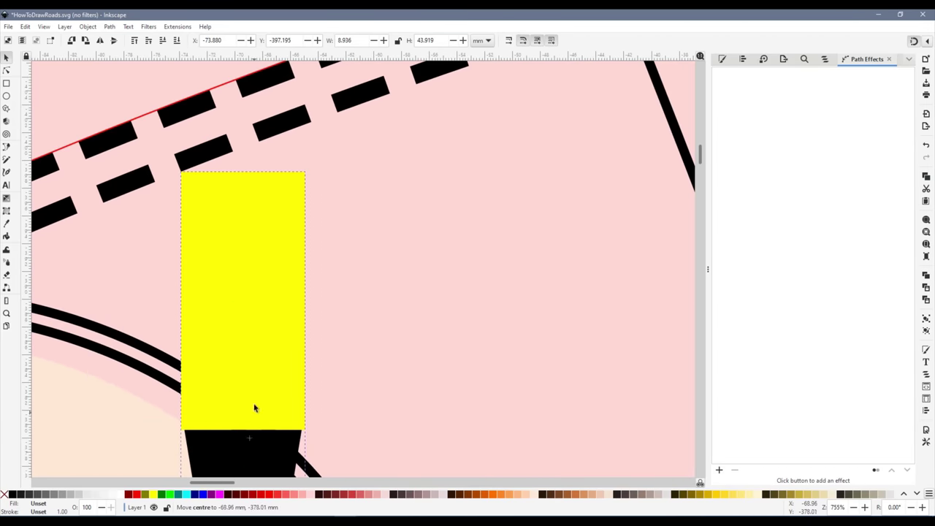
pyautogui.moveTo(184, 171); pyautogui.dragTo(183, 170)
pyautogui.moveTo(308, 171); pyautogui.dragTo(285, 136)
pyautogui.scroll(-3, 266, 257)
pyautogui.moveTo(266, 257); pyautogui.dragTo(327, 249)
pyautogui.rightClick(354, 276)
pyautogui.press('Delete')
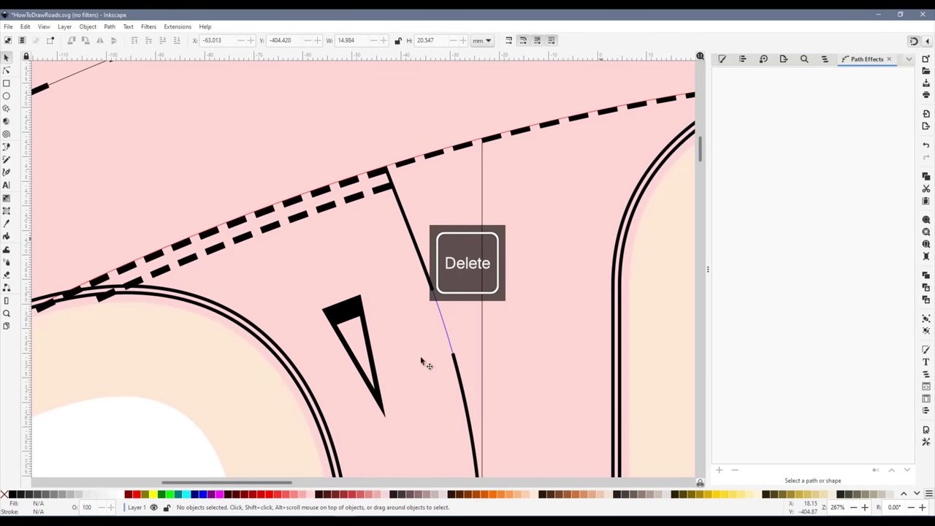
pyautogui.scroll(1, 373, 278)
pyautogui.click(382, 255)
pyautogui.scroll(-1, 418, 270)
pyautogui.click(393, 249)
pyautogui.moveTo(406, 302); pyautogui.dragTo(425, 305)
pyautogui.hotkey('ctrl', 'z')
pyautogui.scroll(-3, 373, 326)
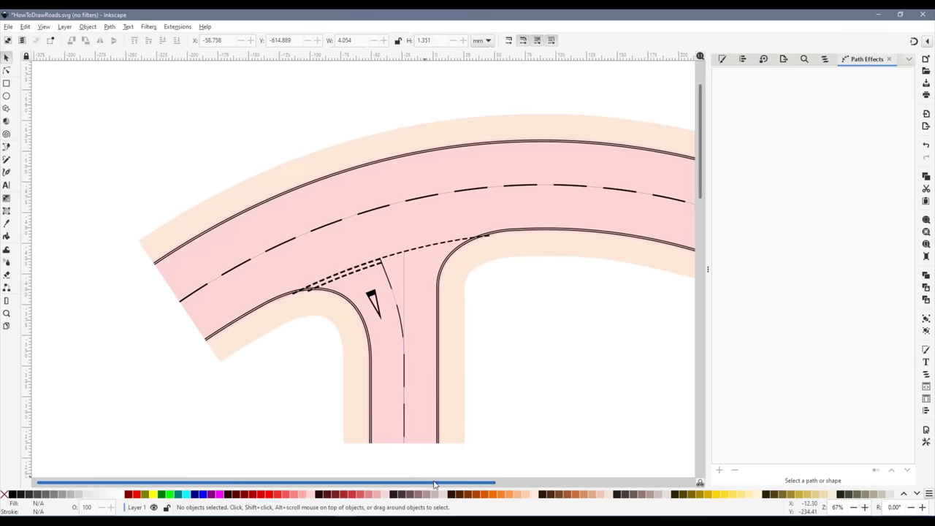
# Select the complete road junction and paste a copy of it in an empty area of the canvas
pyautogui.moveTo(434, 485); pyautogui.dragTo(469, 482)
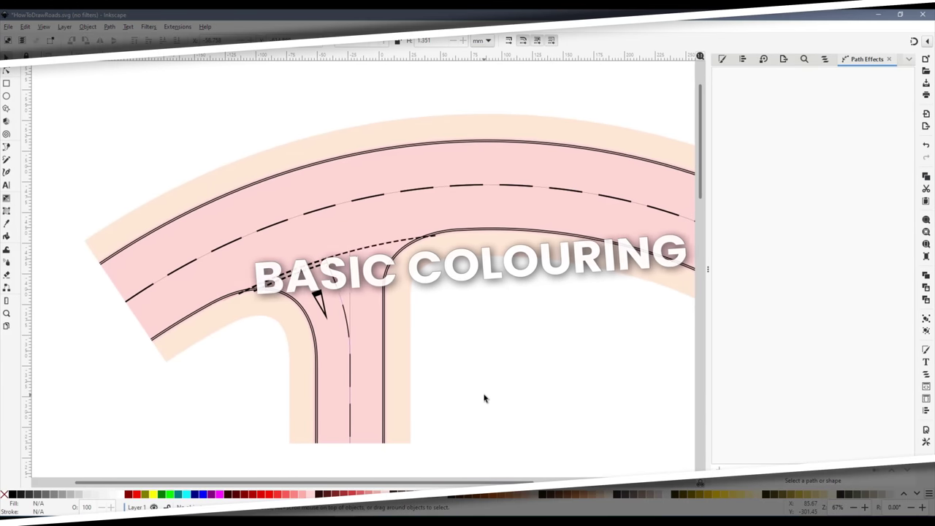
pyautogui.scroll(-1, 214, 367)
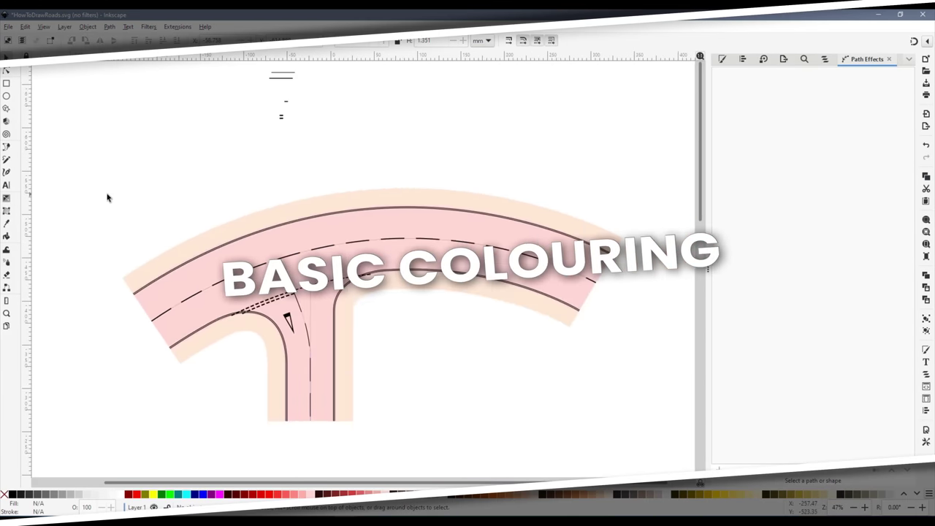
pyautogui.moveTo(621, 457); pyautogui.dragTo(635, 453)
pyautogui.hotkey('ctrl', 'c')
pyautogui.scroll(-4, 453, 369)
pyautogui.scroll(3, 397, 305)
pyautogui.hotkey('ctrl', 'v')
pyautogui.click(423, 388)
# Delete the leftover thin guide lines around the give way and centre line markings in the copied junction
pyautogui.scroll(4, 374, 328)
pyautogui.click(339, 232)
pyautogui.press('Delete')
pyautogui.scroll(5, 379, 183)
pyautogui.scroll(-6, 233, 298)
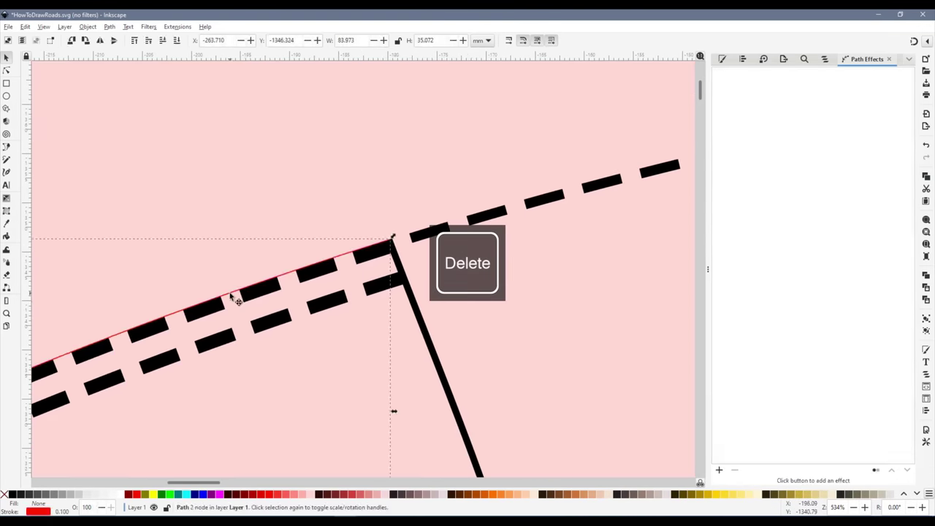
# Fill the border strips around the copied road with light grey
pyautogui.hotkey('ctrl', 'a')
pyautogui.click(79, 494)
pyautogui.press('Escape')
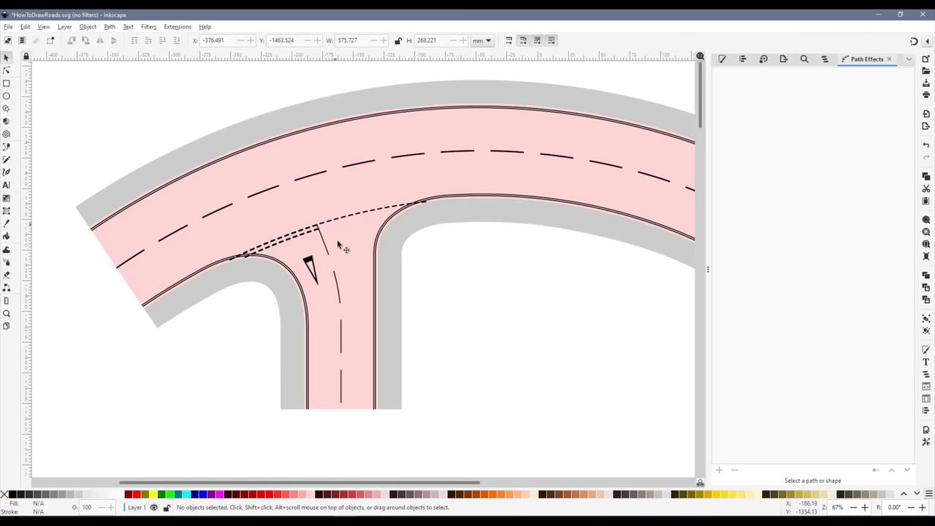
# Fill the centre lines, the dashed give way lines and the give way triangle with white
pyautogui.click(270, 191)
pyautogui.click(120, 494)
pyautogui.click(315, 230)
pyautogui.keyDown('shift'); pyautogui.click(325, 222); pyautogui.keyUp('shift')
pyautogui.keyDown('shift'); pyautogui.click(326, 252); pyautogui.keyUp('shift')
pyautogui.click(121, 494)
pyautogui.click(309, 259)
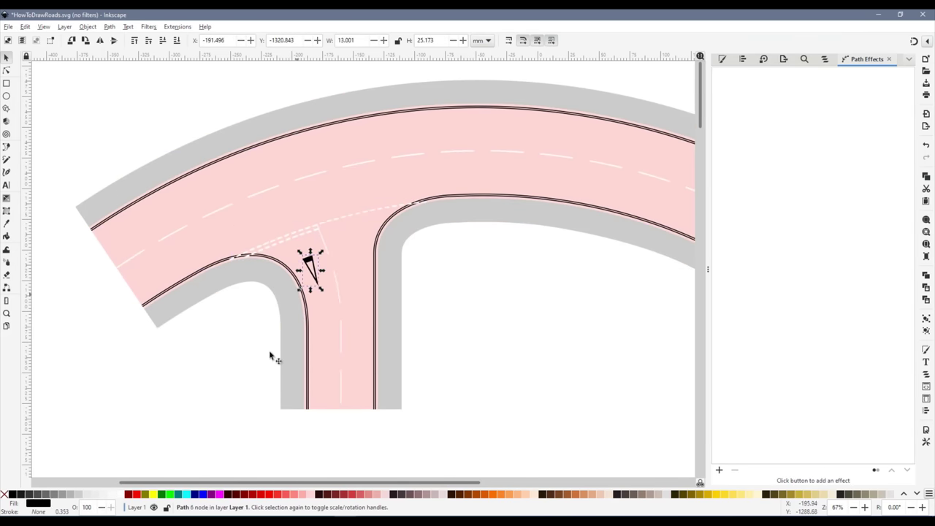
pyautogui.click(120, 495)
# Colour the lower double edge lines golden yellow and paste that style onto the upper edge line
pyautogui.click(221, 264)
pyautogui.scroll(2, 170, 288)
pyautogui.press('Escape')
pyautogui.click(123, 323)
pyautogui.click(716, 494)
pyautogui.click(444, 414)
pyautogui.click(716, 495)
pyautogui.hotkey('ctrl', 'c')
pyautogui.press('Escape')
pyautogui.click(156, 90)
pyautogui.hotkey('ctrl', 'shift', 'v')
pyautogui.scroll(2, 156, 91)
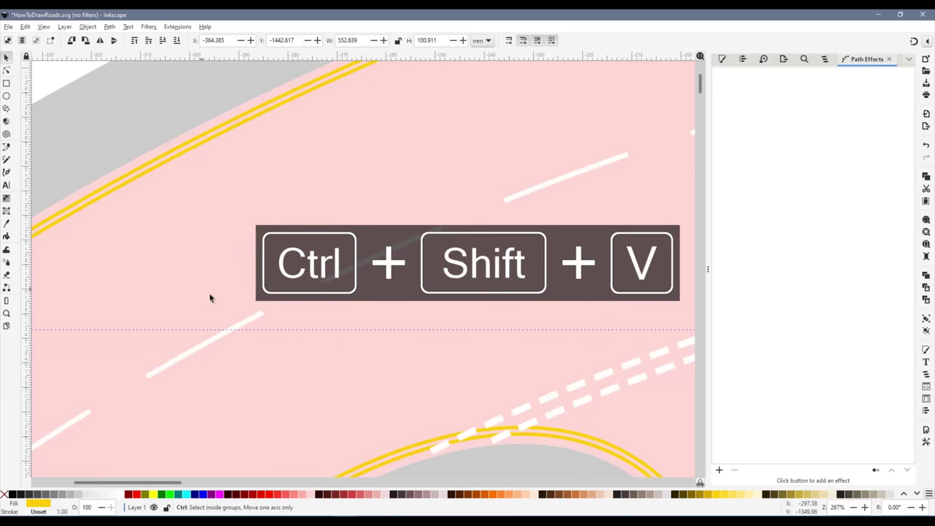
# Paste the yellow style onto the remaining double edge lines and fill the road surface with dark grey
pyautogui.click(192, 141)
pyautogui.hotkey('ctrl', 'shift', 'v')
pyautogui.scroll(-4, 314, 337)
pyautogui.scroll(4, 503, 359)
pyautogui.click(432, 339)
pyautogui.keyDown('shift'); pyautogui.click(426, 339); pyautogui.keyUp('shift')
pyautogui.hotkey('ctrl', 'shift', 'v')
pyautogui.scroll(-4, 426, 335)
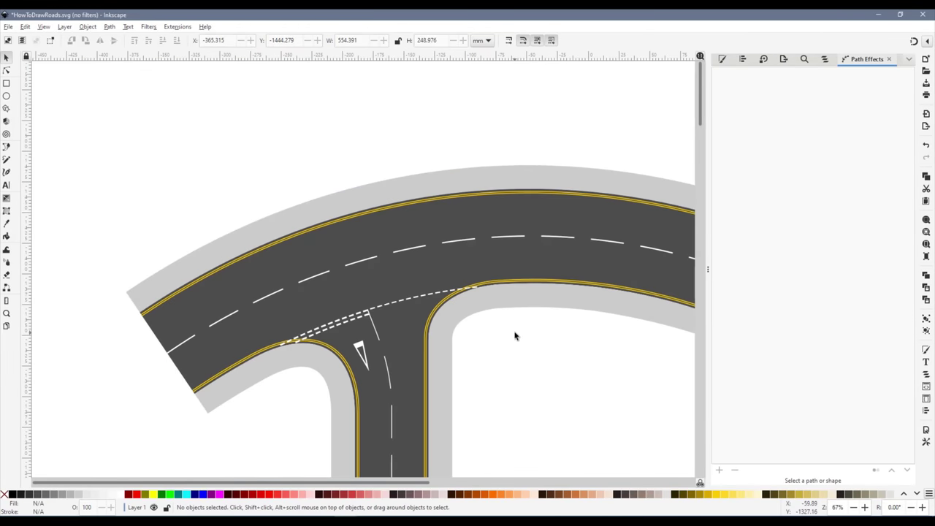
# Select the whole coloured junction and paste a copy of it in the empty area above
pyautogui.scroll(-1, 515, 336)
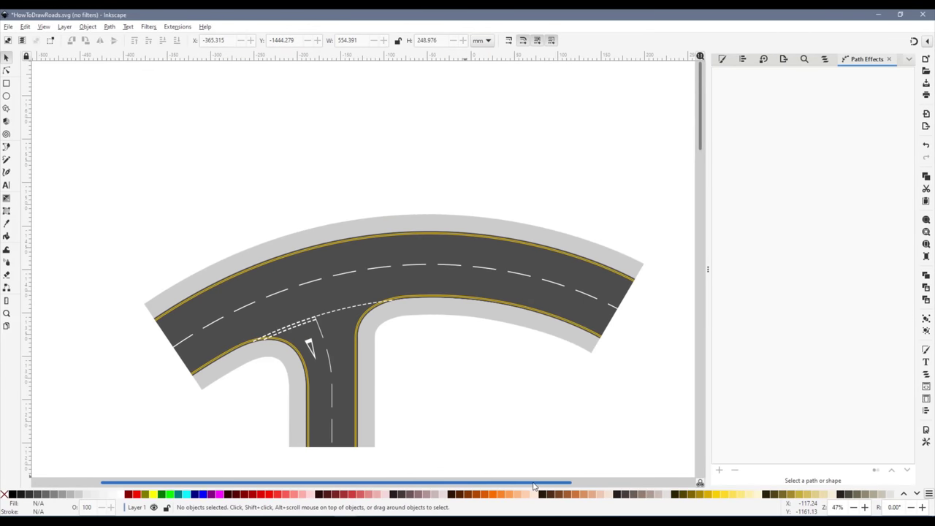
pyautogui.scroll(1, 512, 384)
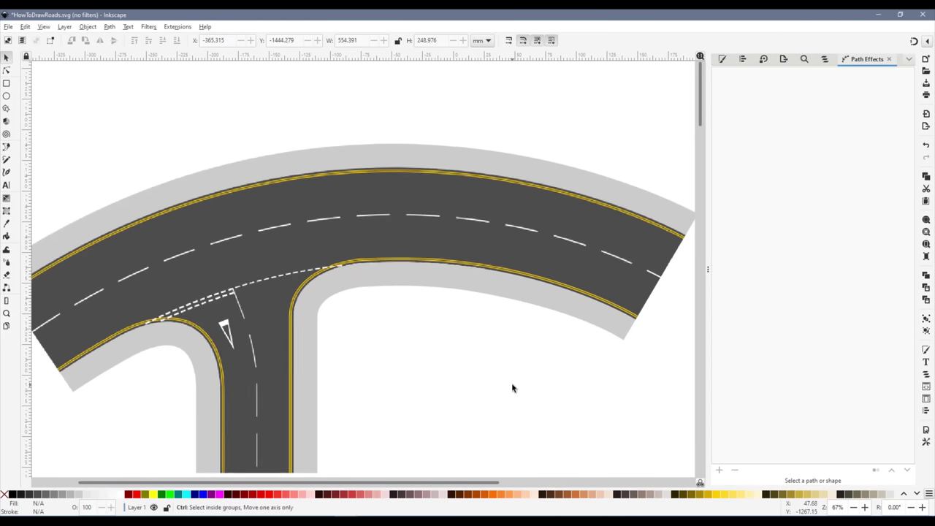
pyautogui.scroll(-1, 532, 383)
pyautogui.scroll(-1, 532, 383)
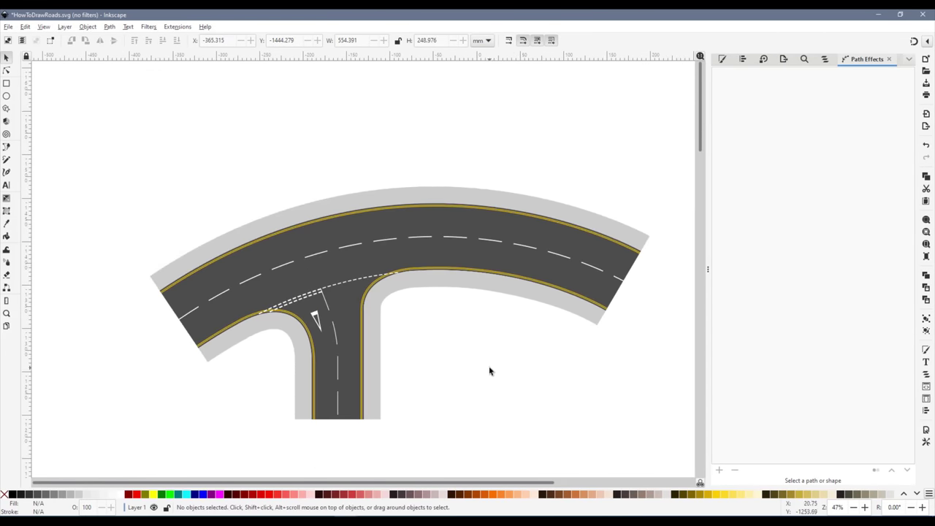
pyautogui.scroll(-1, 490, 371)
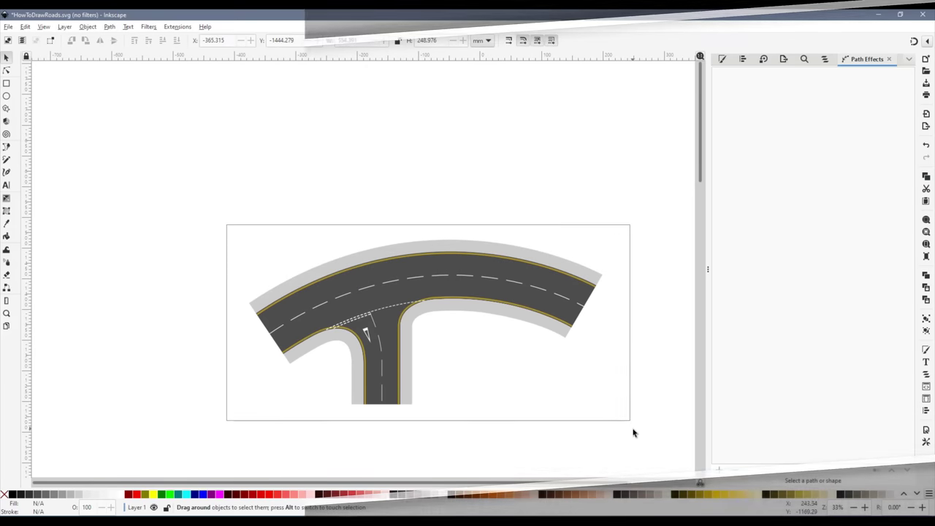
pyautogui.hotkey('ctrl', 'a')
pyautogui.scroll(2, 631, 437)
pyautogui.hotkey('ctrl', 'c')
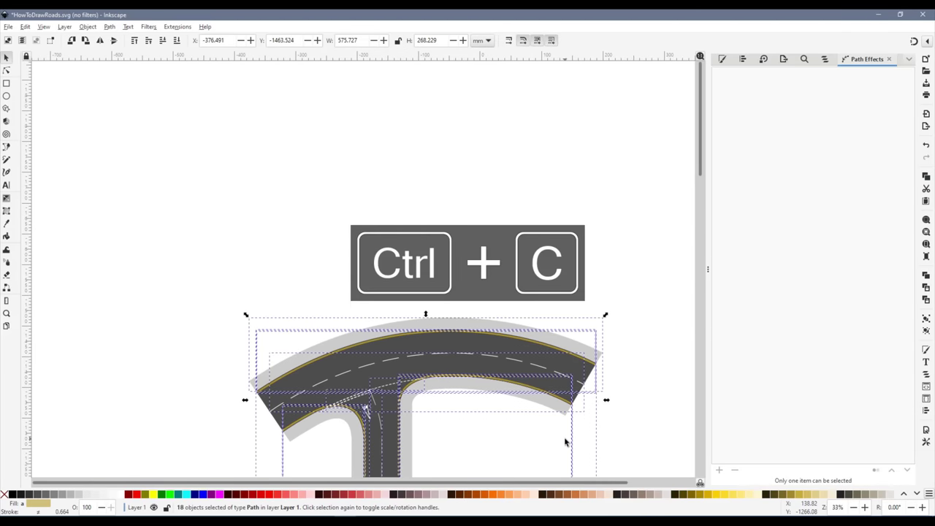
pyautogui.scroll(4, 564, 443)
pyautogui.click(362, 250)
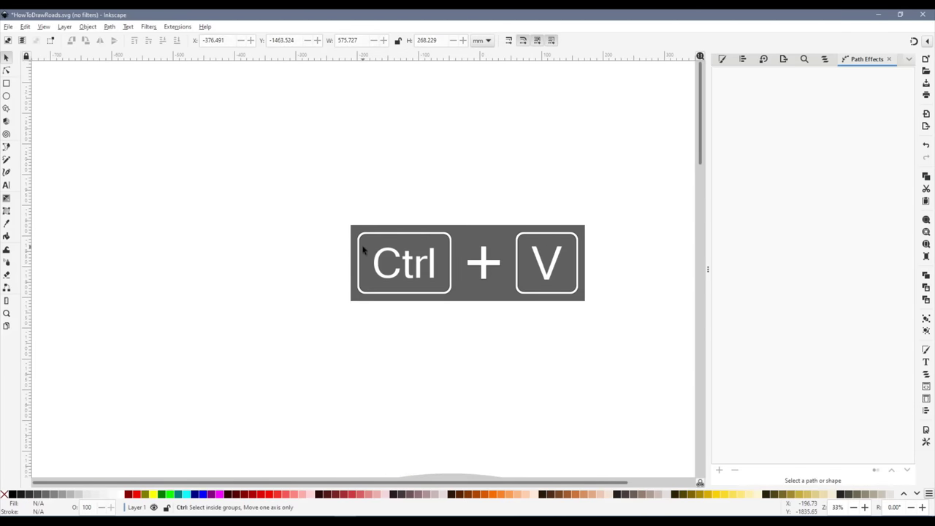
pyautogui.hotkey('ctrl', 'v')
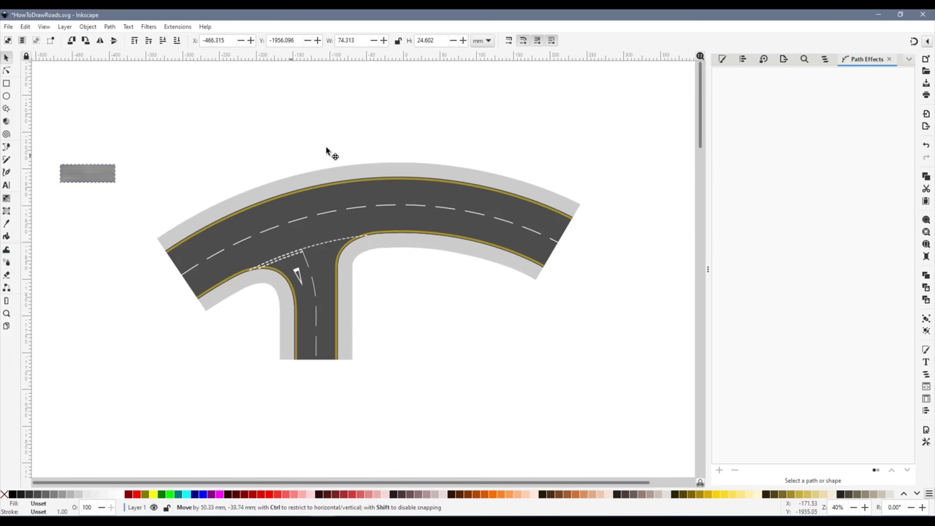
# Move the grey texture image onto the road's left end, rotate it along the road, and place a duplicate beside it for full width
pyautogui.moveTo(81, 160); pyautogui.dragTo(313, 218)
pyautogui.moveTo(232, 211); pyautogui.dragTo(214, 278)
pyautogui.click(241, 254)
pyautogui.moveTo(296, 233); pyautogui.dragTo(245, 216)
pyautogui.hotkey('ctrl', 'd')
pyautogui.moveTo(227, 232); pyautogui.dragTo(252, 258)
# Duplicate the texture pieces across the middle of the curved road and rotate them to follow the bend
pyautogui.hotkey('ctrl', 'd')
pyautogui.moveTo(252, 257); pyautogui.dragTo(339, 237)
pyautogui.moveTo(400, 183); pyautogui.dragTo(415, 215)
pyautogui.hotkey('ctrl', 'd')
pyautogui.moveTo(337, 236); pyautogui.dragTo(448, 185)
pyautogui.hotkey('ctrl', 'd')
pyautogui.moveTo(511, 154); pyautogui.dragTo(517, 173)
# Duplicate the texture pieces onto the right end of the curved road and rotate them to follow its downward slope
pyautogui.hotkey('ctrl', 'd')
pyautogui.moveTo(468, 191); pyautogui.dragTo(548, 247)
pyautogui.moveTo(593, 213); pyautogui.dragTo(597, 251)
pyautogui.hotkey('ctrl', 'd')
pyautogui.moveTo(541, 252); pyautogui.dragTo(557, 218)
# Cover the side road with further rotated duplicates of the texture image
pyautogui.hotkey('ctrl', 'd')
pyautogui.moveTo(326, 320); pyautogui.dragTo(334, 339)
pyautogui.hotkey('ctrl', 'd')
pyautogui.moveTo(336, 275); pyautogui.dragTo(326, 273)
pyautogui.moveTo(341, 236); pyautogui.dragTo(283, 228)
pyautogui.press('Escape')
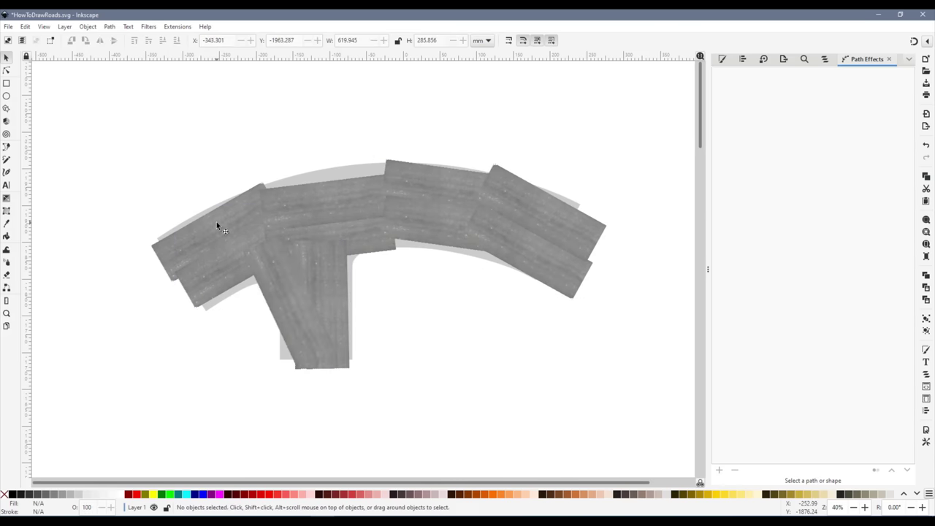
# Group all the texture pieces and send the group behind the road artwork
pyautogui.click(216, 221)
pyautogui.keyDown('shift'); pyautogui.click(238, 272); pyautogui.keyUp('shift')
pyautogui.keyDown('shift'); pyautogui.click(303, 295); pyautogui.keyUp('shift')
pyautogui.hotkey('ctrl', 'a')
pyautogui.hotkey('ctrl', 'g')
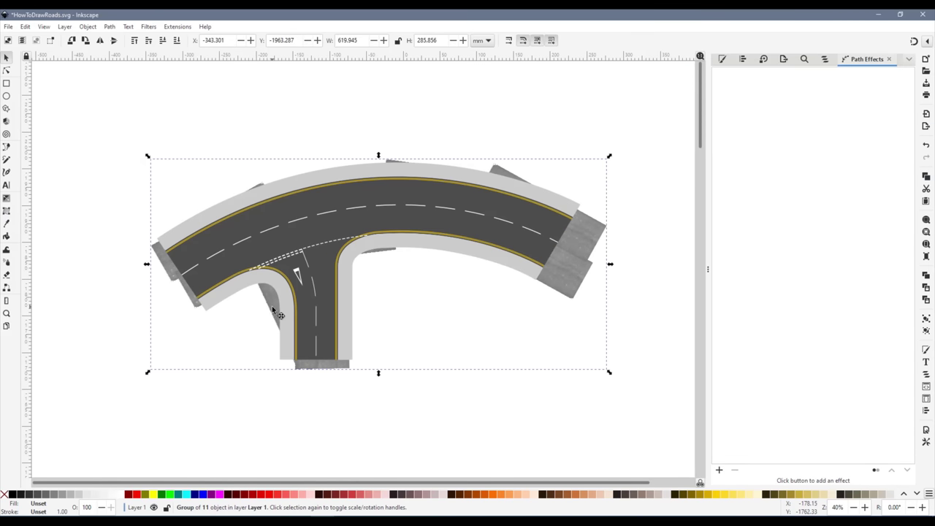
# Clip the grouped texture pieces to the shape of the dark road surface
pyautogui.keyDown('shift'); pyautogui.click(328, 236); pyautogui.keyUp('shift')
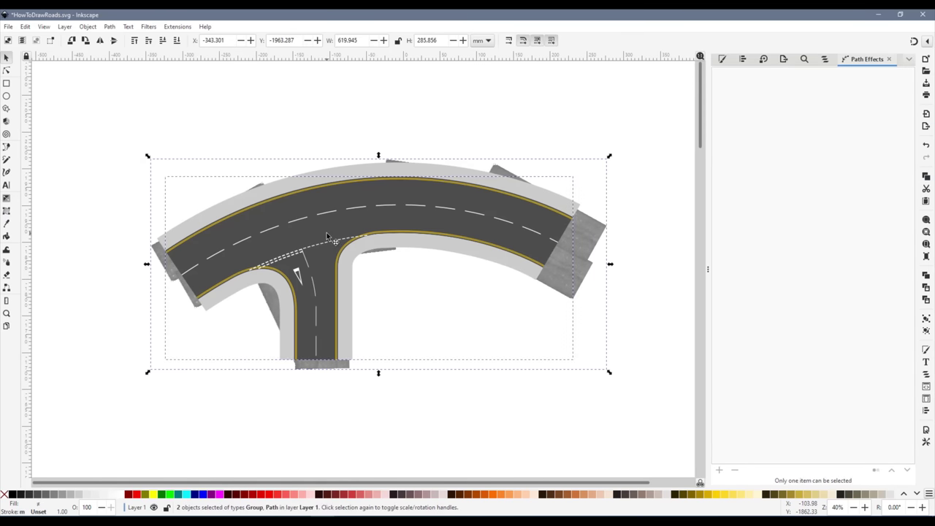
pyautogui.rightClick(327, 236)
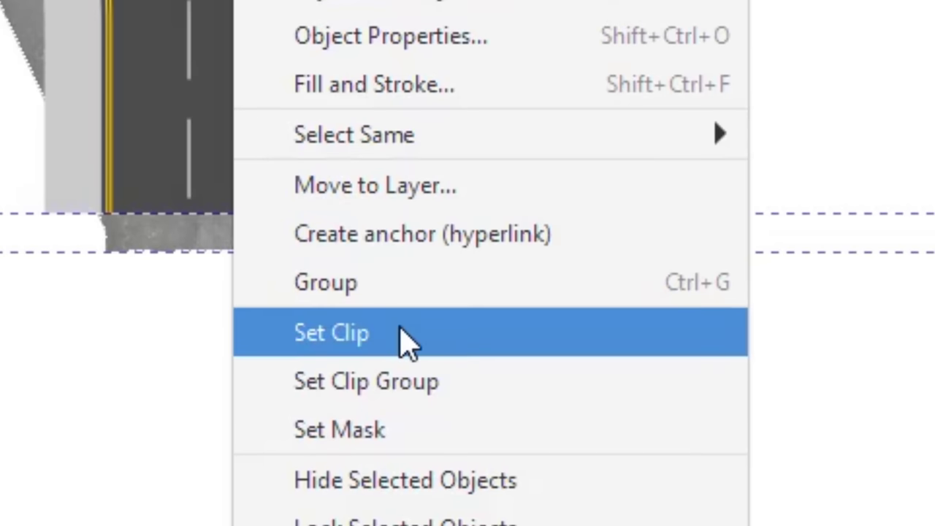
pyautogui.click(401, 333)
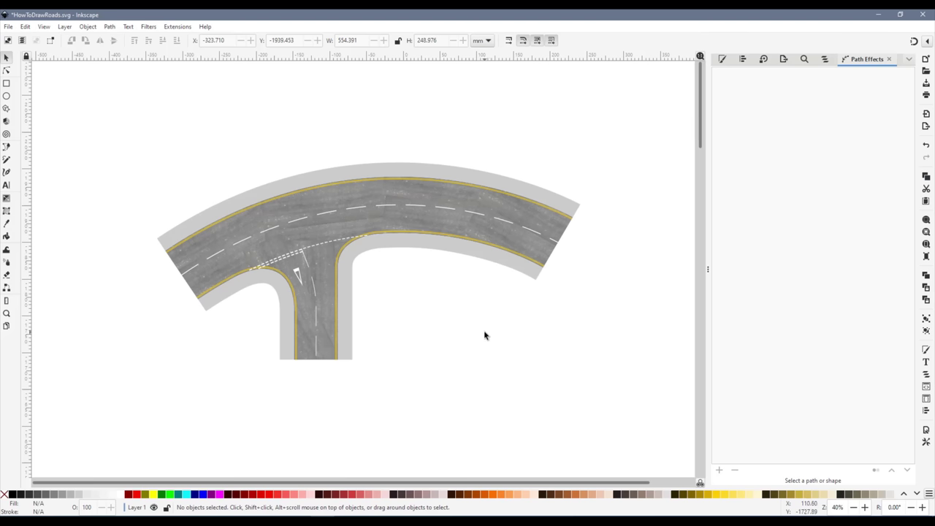
# Undo the texture clip and the texture group's placement behind the road
pyautogui.hotkey('ctrl', 'z')
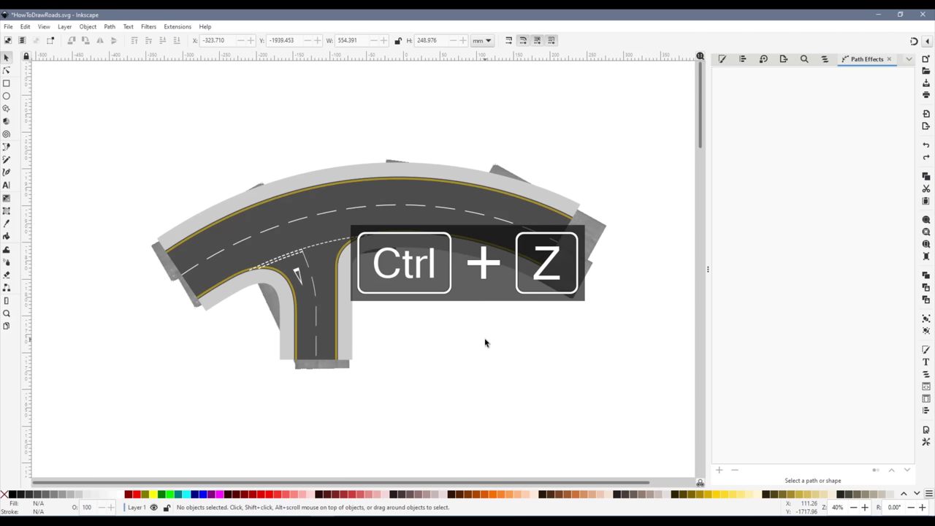
pyautogui.scroll(-1, 485, 343)
pyautogui.hotkey('ctrl', 'z')
pyautogui.hotkey('ctrl', 'z')
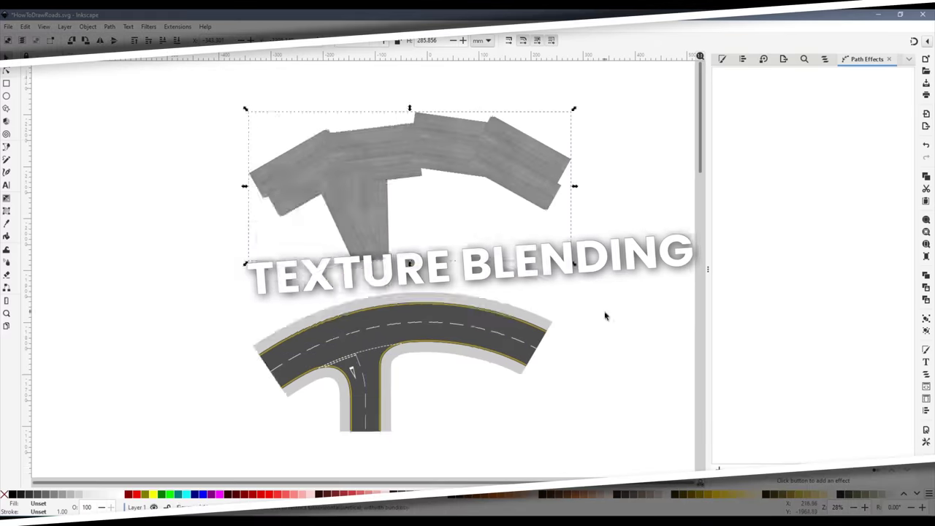
# Duplicate one of the texture pieces and move the copy into empty space above the other pieces
pyautogui.scroll(2, 605, 316)
pyautogui.rightClick(328, 238)
pyautogui.click(384, 395)
pyautogui.hotkey('ctrl', 'd')
pyautogui.scroll(1, 353, 301)
pyautogui.moveTo(352, 314); pyautogui.dragTo(343, 139)
# Draw a white circle, a black many-pointed star and a grey square over the separate texture piece
pyautogui.press('e')
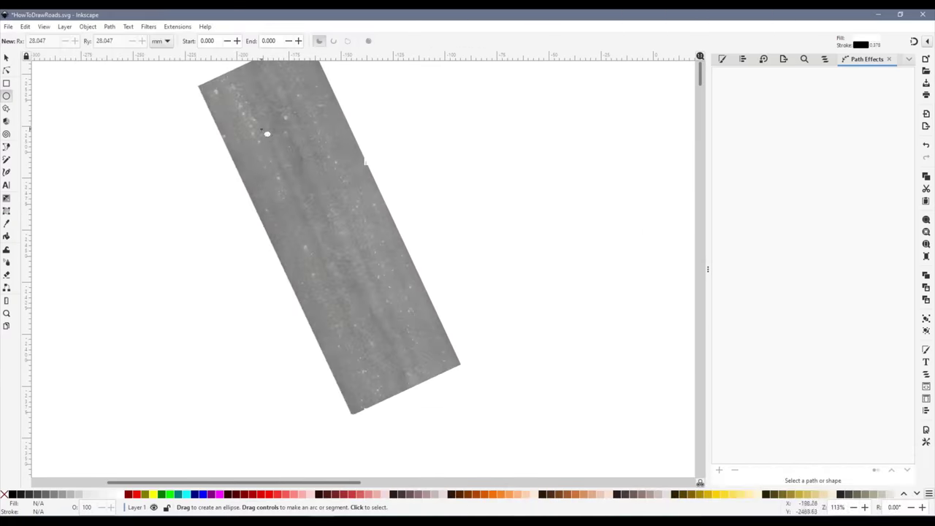
pyautogui.moveTo(264, 127); pyautogui.dragTo(340, 200)
pyautogui.click(6, 108)
pyautogui.moveTo(331, 252); pyautogui.dragTo(414, 359)
pyautogui.click(13, 494)
pyautogui.click(6, 84)
pyautogui.click(57, 494)
# Group the circle, star and square and set the group as a mask on the texture piece
pyautogui.click(7, 59)
pyautogui.click(252, 328)
pyautogui.click(382, 342)
pyautogui.keyDown('shift'); pyautogui.click(337, 251); pyautogui.keyUp('shift')
pyautogui.keyDown('shift'); pyautogui.click(311, 171); pyautogui.keyUp('shift')
pyautogui.hotkey('ctrl', 'g')
pyautogui.keyDown('shift'); pyautogui.click(359, 381); pyautogui.keyUp('shift')
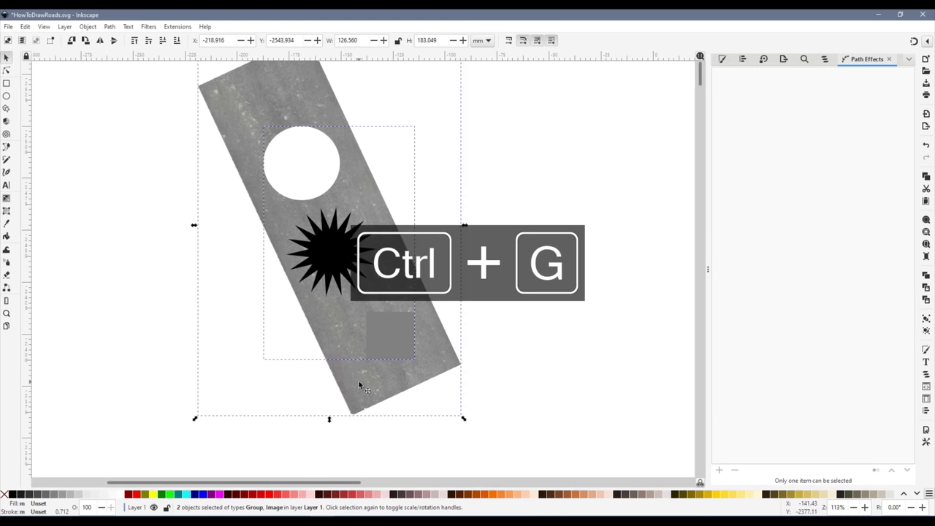
pyautogui.rightClick(360, 386)
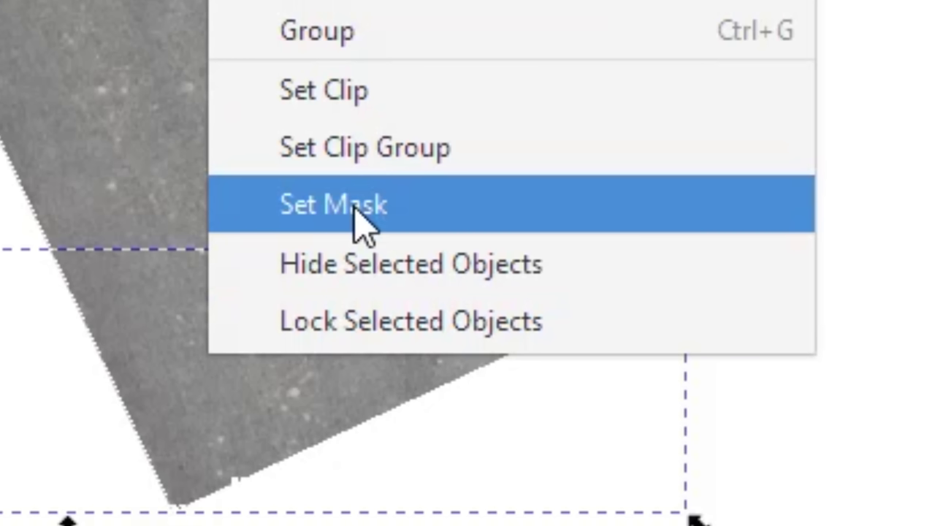
pyautogui.click(355, 208)
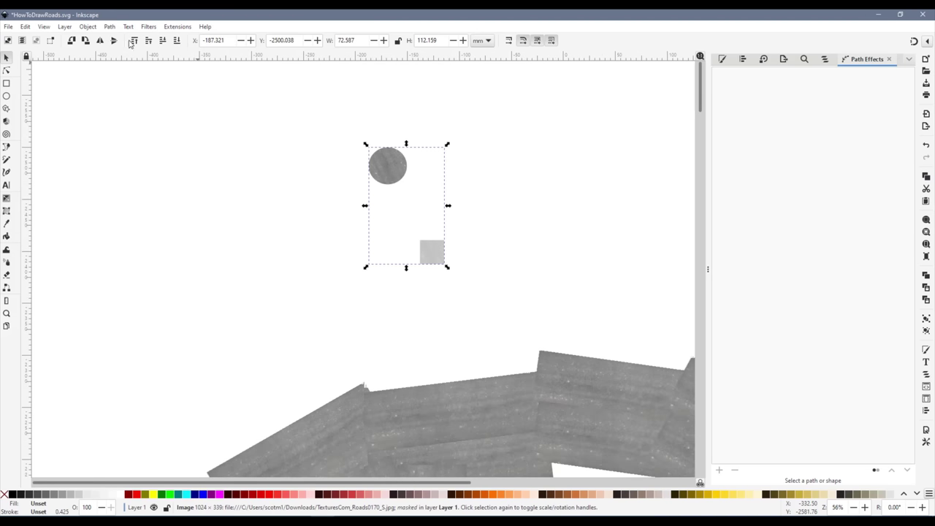
# Release the mask from the texture piece and delete the grouped circle, star and square
pyautogui.moveTo(378, 170); pyautogui.dragTo(450, 294)
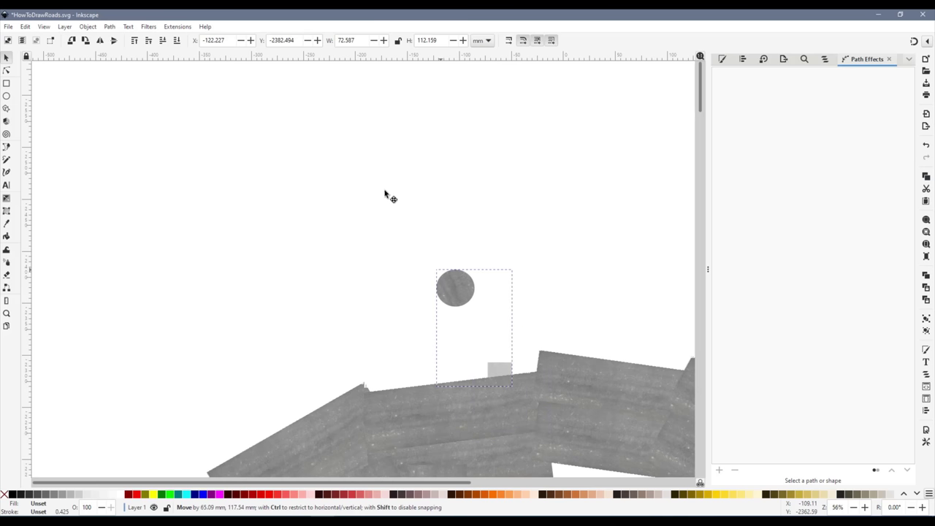
pyautogui.moveTo(381, 187); pyautogui.dragTo(359, 131)
pyautogui.rightClick(358, 131)
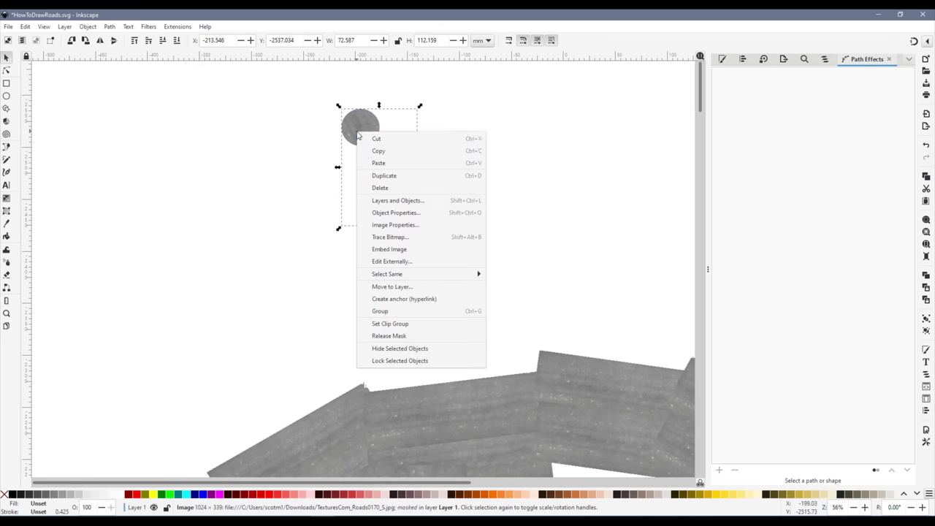
pyautogui.click(399, 335)
pyautogui.click(445, 339)
pyautogui.scroll(3, 448, 334)
pyautogui.keyDown('ctrl'); pyautogui.scroll(1, 450, 332); pyautogui.keyUp('ctrl')
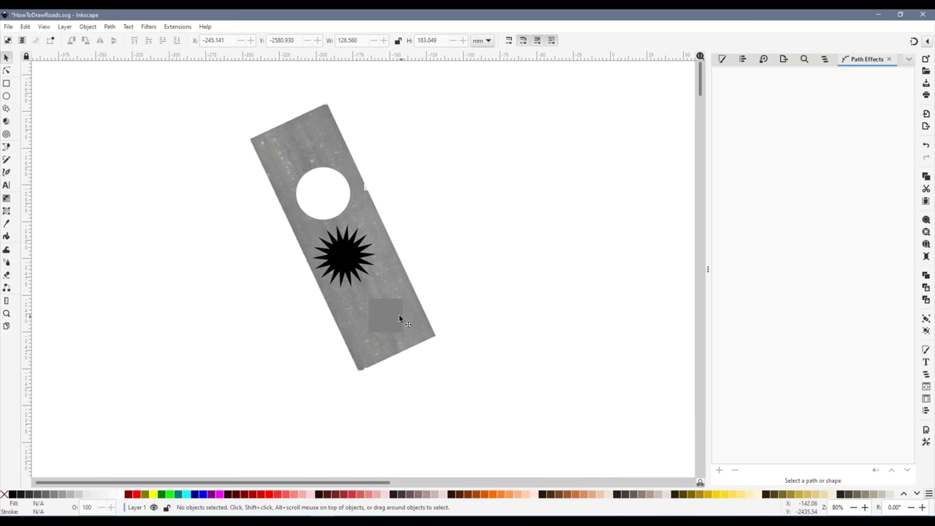
pyautogui.click(341, 198)
pyautogui.press('Delete')
pyautogui.click(375, 285)
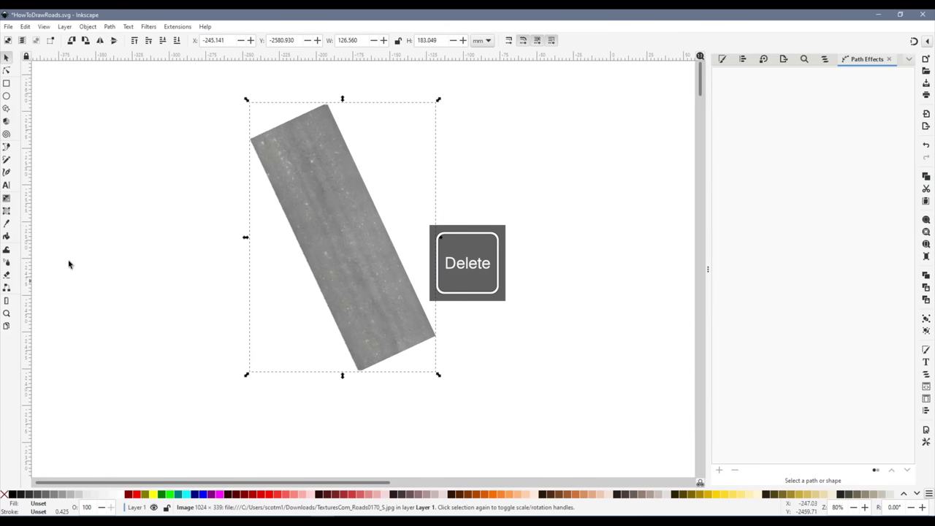
# Draw a rectangle covering the upright texture piece and give it a vertical linear gradient
pyautogui.click(6, 198)
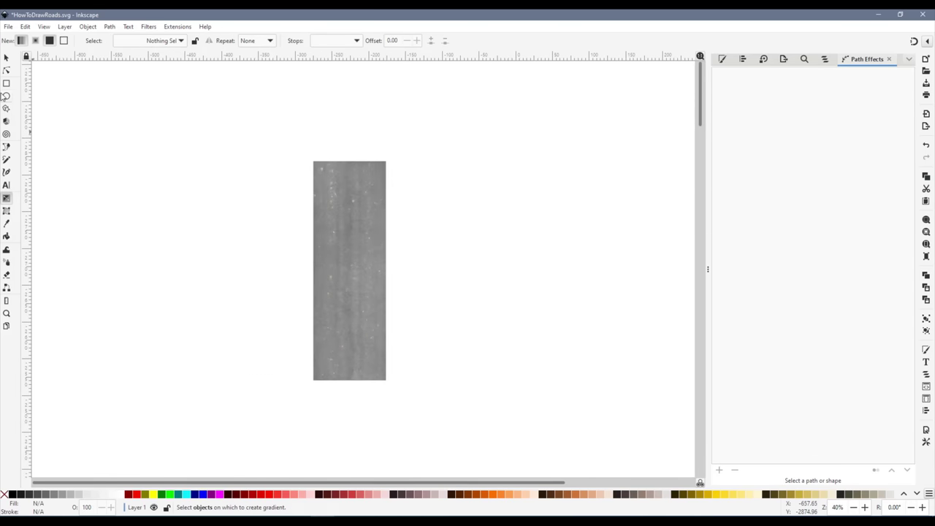
pyautogui.press('r')
pyautogui.moveTo(307, 154); pyautogui.dragTo(398, 392)
pyautogui.click(6, 198)
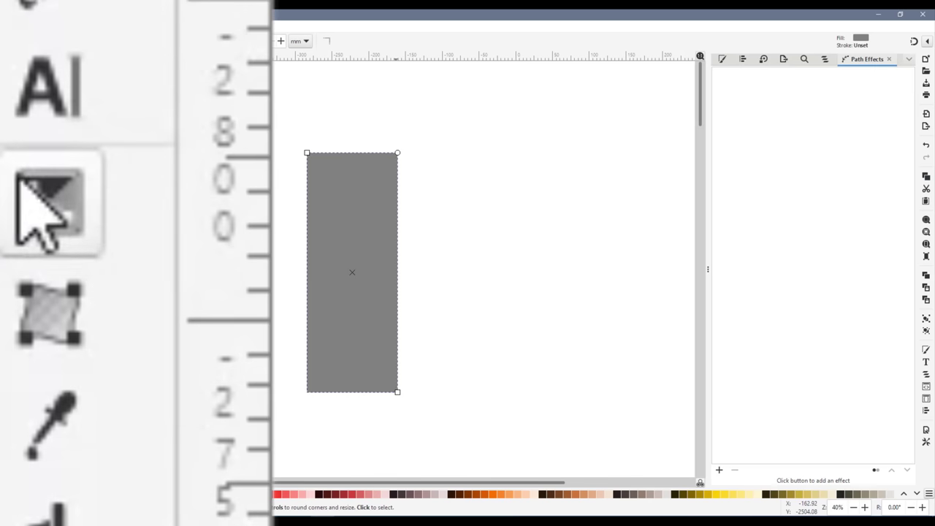
pyautogui.moveTo(354, 378); pyautogui.dragTo(354, 197)
# Shorten the rectangle's gradient to a narrow band near its upper edge and make the upper stop black
pyautogui.click(353, 379)
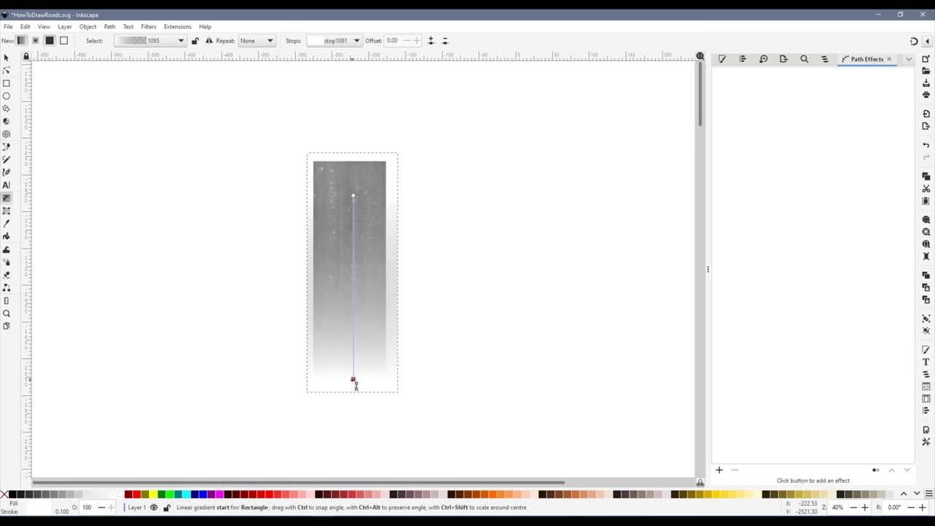
pyautogui.moveTo(354, 379); pyautogui.dragTo(351, 184)
pyautogui.click(353, 168)
pyautogui.click(11, 495)
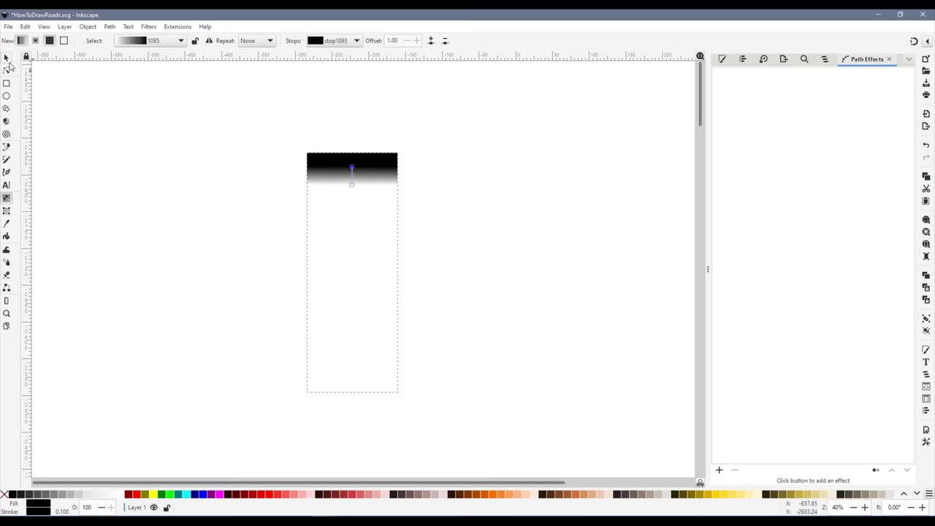
# Mask the texture piece with the gradient rectangle so that its upper edge fades out
pyautogui.press('Escape')
pyautogui.press('s')
pyautogui.click(326, 196)
pyautogui.moveTo(263, 134); pyautogui.dragTo(465, 449)
pyautogui.rightClick(343, 264)
pyautogui.click(388, 445)
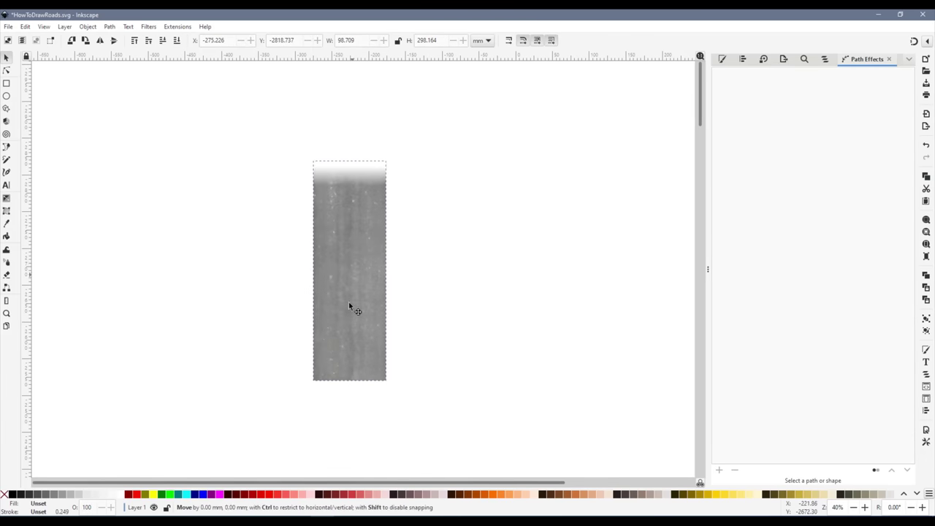
# Overlap a duplicate of the faded texture piece with the original to test the blend, and delete the duplicate
pyautogui.moveTo(351, 309); pyautogui.dragTo(253, 201)
pyautogui.hotkey('ctrl', 'd')
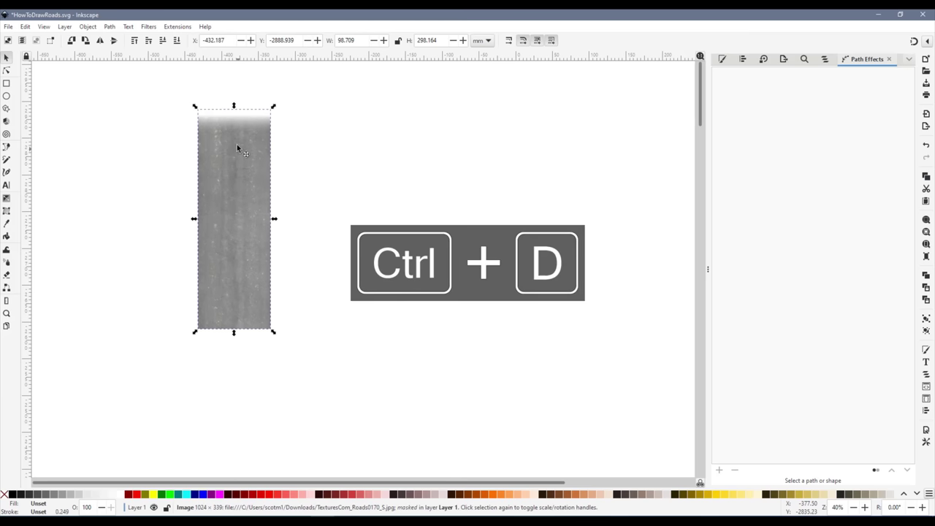
pyautogui.moveTo(236, 144); pyautogui.dragTo(235, 258)
pyautogui.moveTo(230, 302); pyautogui.dragTo(306, 304)
pyautogui.press('Delete')
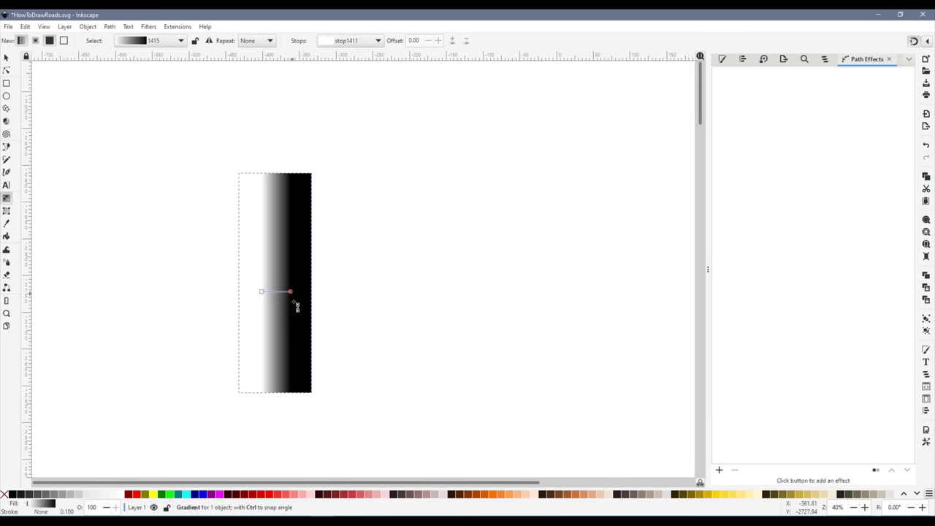
# Mask the texture piece with a horizontal white-to-black gradient rectangle so that its right edge also fades out
pyautogui.moveTo(289, 303); pyautogui.dragTo(312, 302)
pyautogui.rightClick(302, 284)
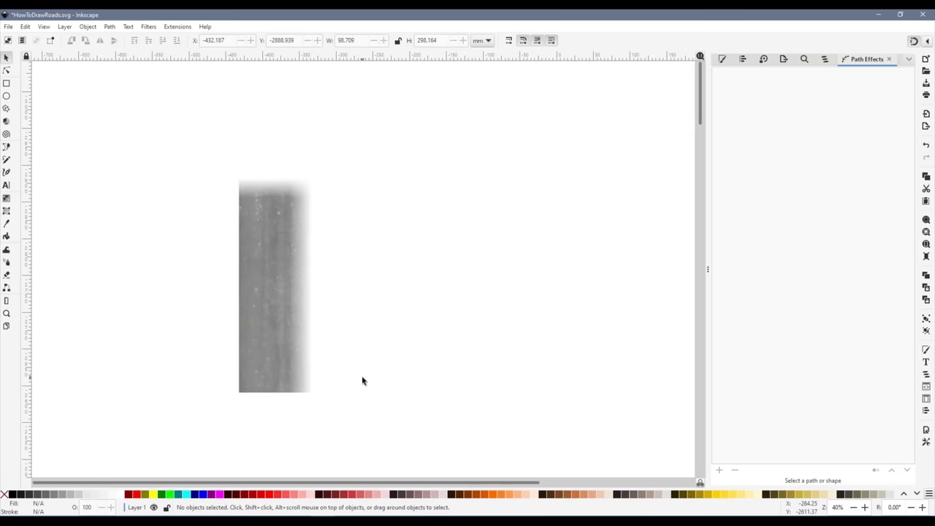
# Duplicate the faded texture piece across the side road and curved road, rotating the copies to follow the bend
pyautogui.hotkey('ctrl', 'd')
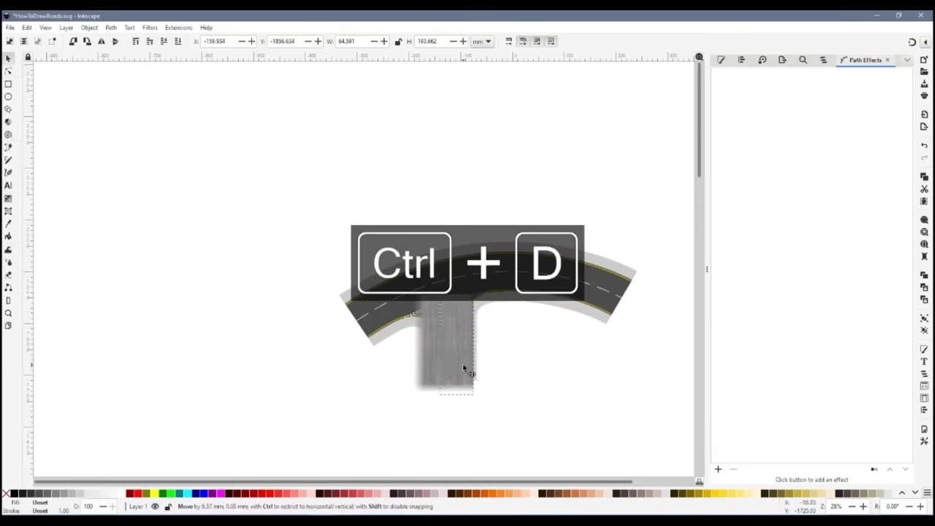
pyautogui.click(462, 363)
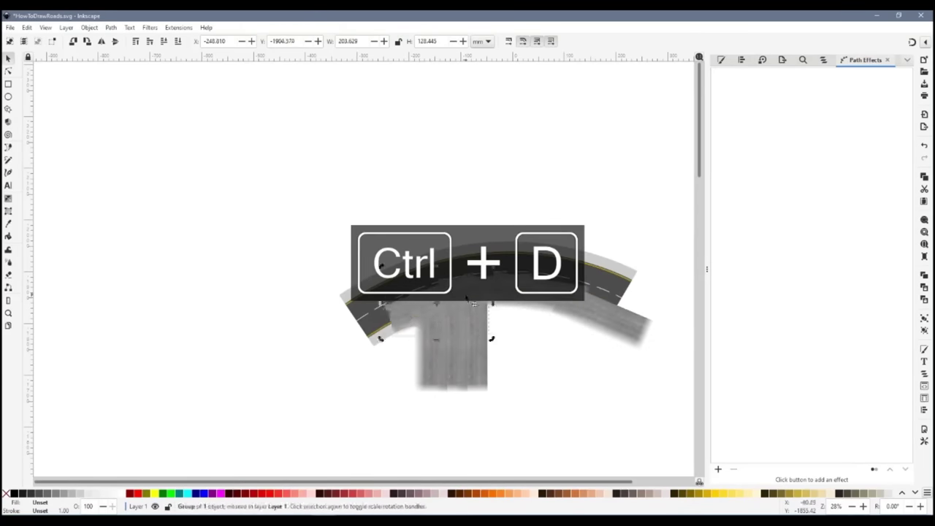
pyautogui.moveTo(466, 298); pyautogui.dragTo(419, 322)
pyautogui.moveTo(614, 314); pyautogui.dragTo(630, 282)
pyautogui.click(453, 306)
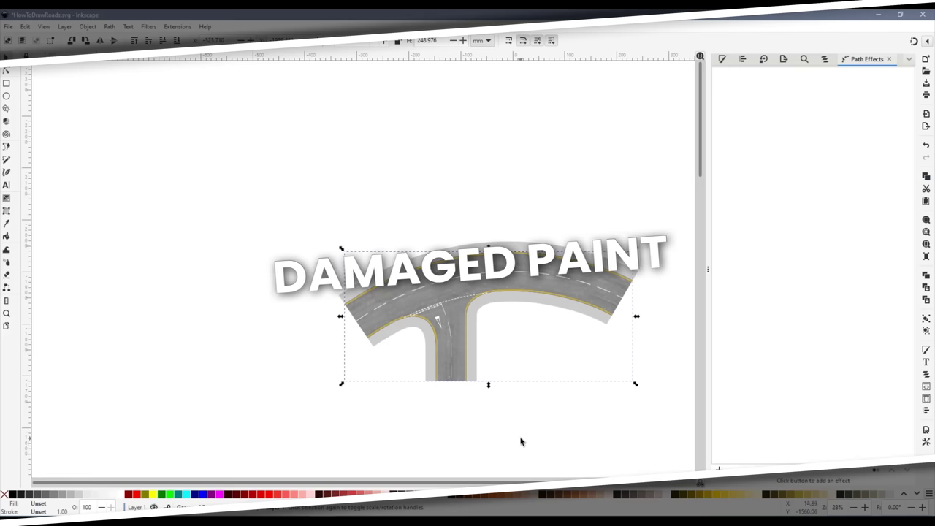
# Try the give way triangle at about 42.5% and 25.7% opacity, and restore it to 100%
pyautogui.moveTo(908, 449); pyautogui.dragTo(59, 0)
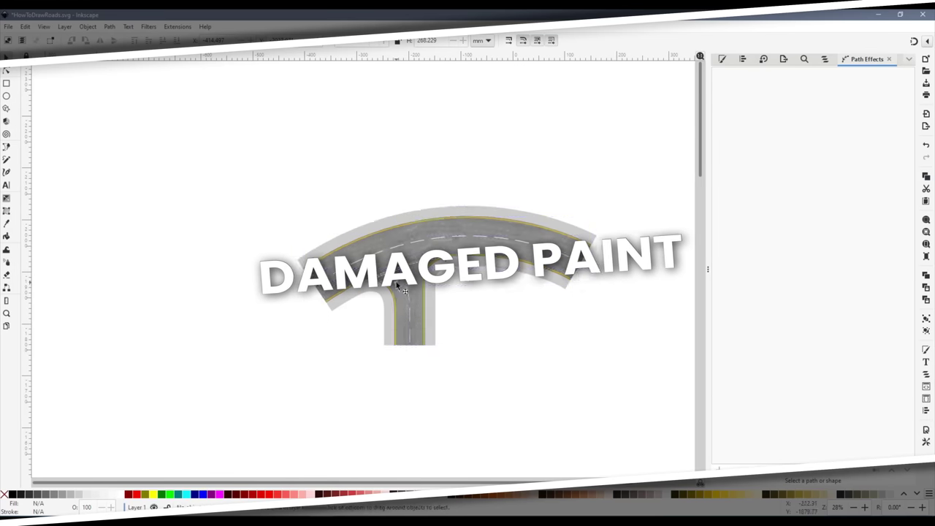
pyautogui.scroll(9, 396, 284)
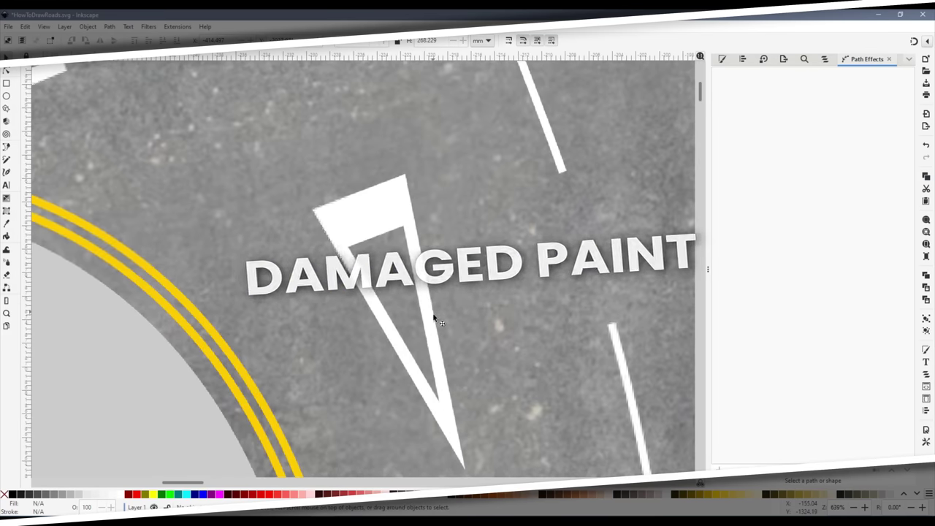
pyautogui.click(380, 211)
pyautogui.scroll(-1, 446, 228)
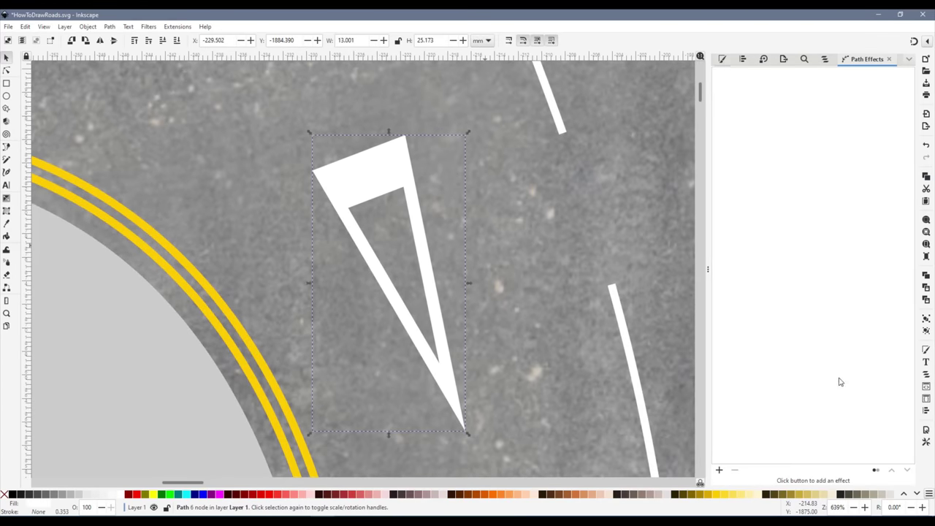
pyautogui.hotkey('ctrl', 'shift', 'f')
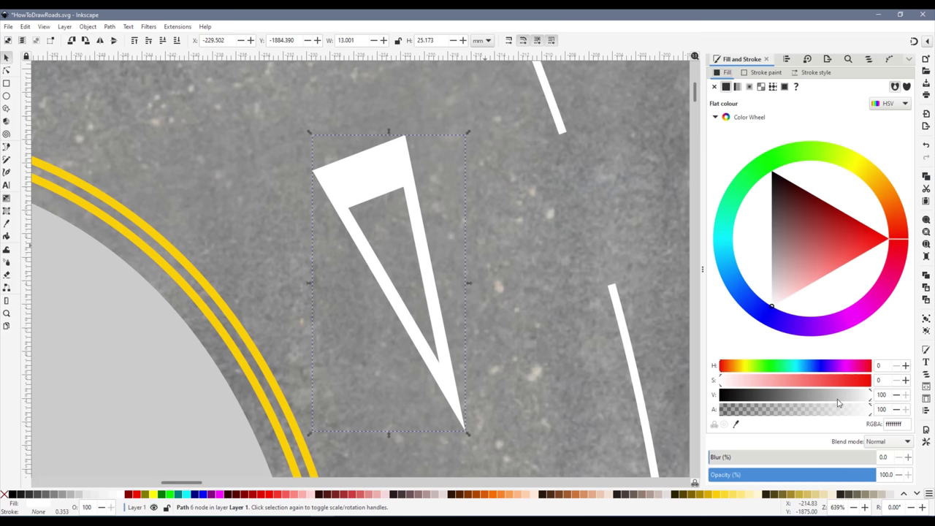
pyautogui.click(813, 477)
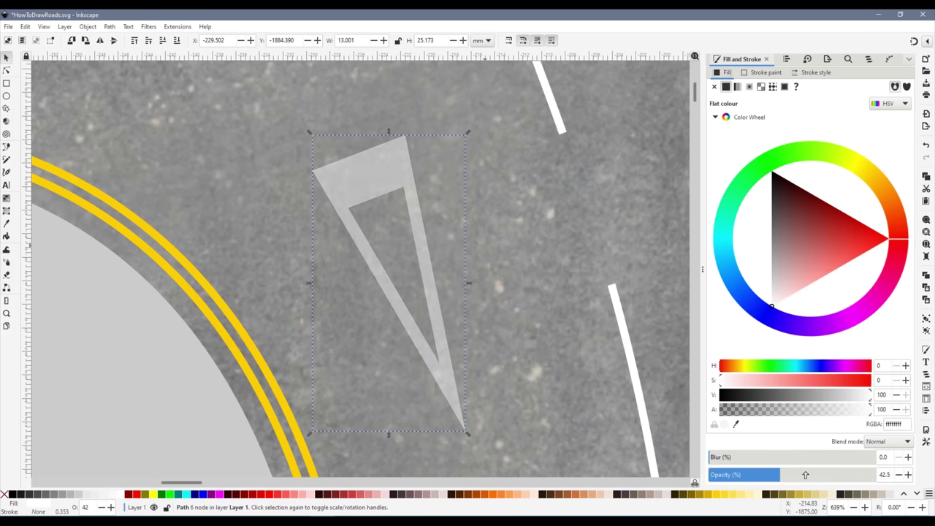
pyautogui.moveTo(805, 475); pyautogui.dragTo(751, 475)
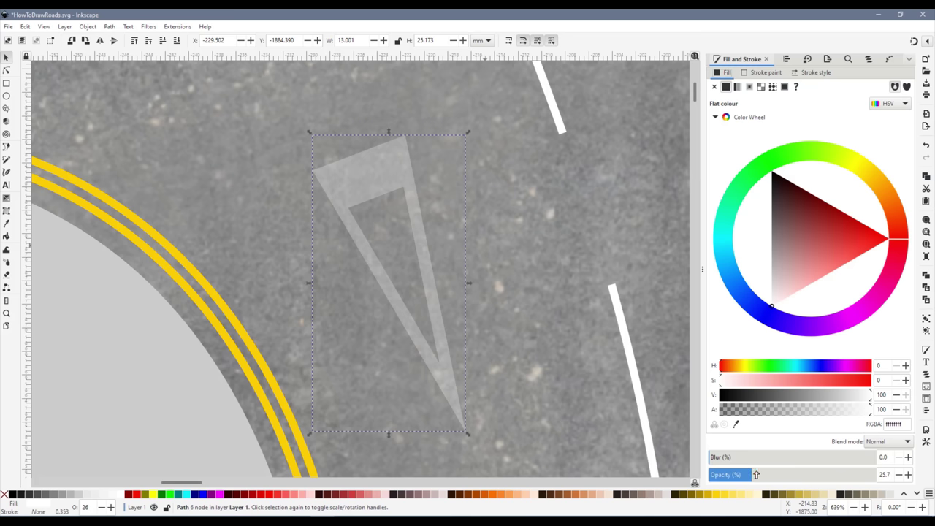
pyautogui.moveTo(767, 475); pyautogui.dragTo(885, 474)
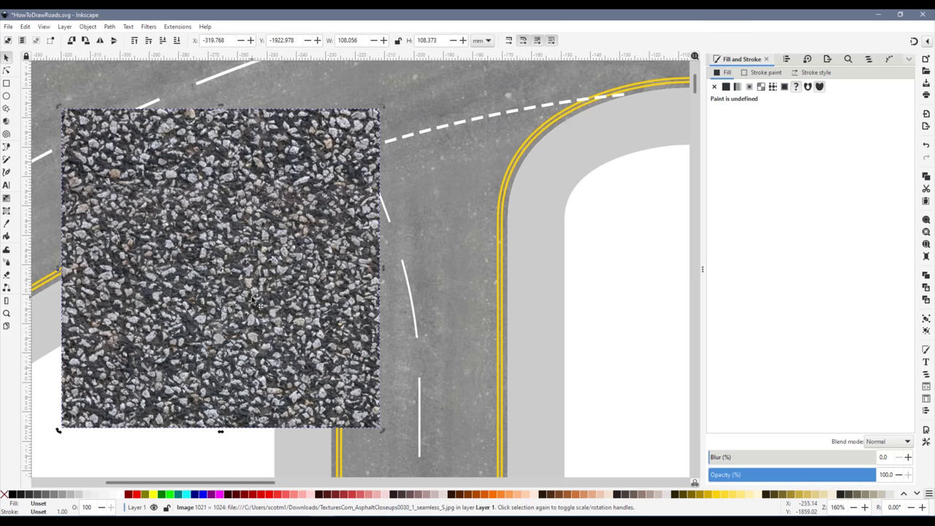
# Place the asphalt close-up image over the give way triangle, adjust the stacking order and mask the triangle with the image
pyautogui.moveTo(252, 300); pyautogui.dragTo(336, 290)
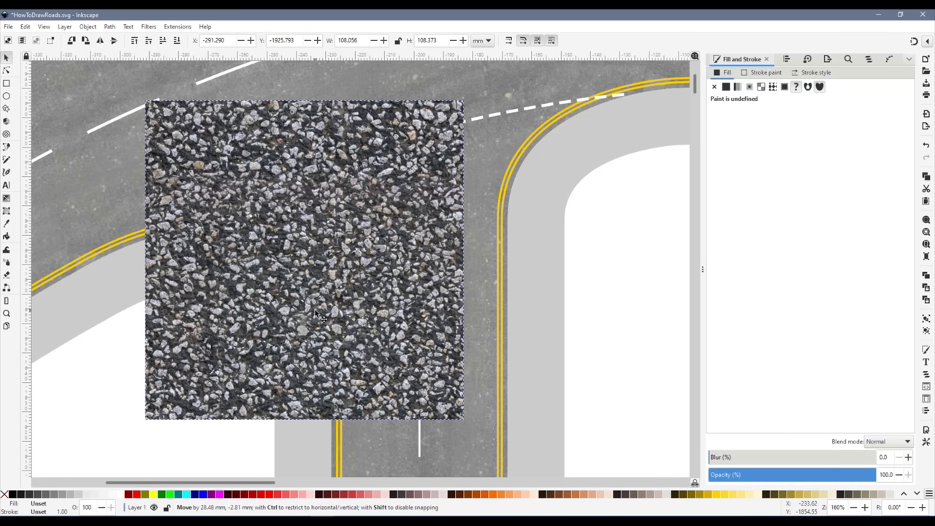
pyautogui.click(177, 40)
pyautogui.keyDown('shift'); pyautogui.click(336, 240); pyautogui.keyUp('shift')
pyautogui.click(134, 40)
pyautogui.press('Escape')
pyautogui.click(344, 238)
pyautogui.keyDown('shift'); pyautogui.click(245, 227); pyautogui.keyUp('shift')
pyautogui.rightClick(321, 221)
pyautogui.click(384, 434)
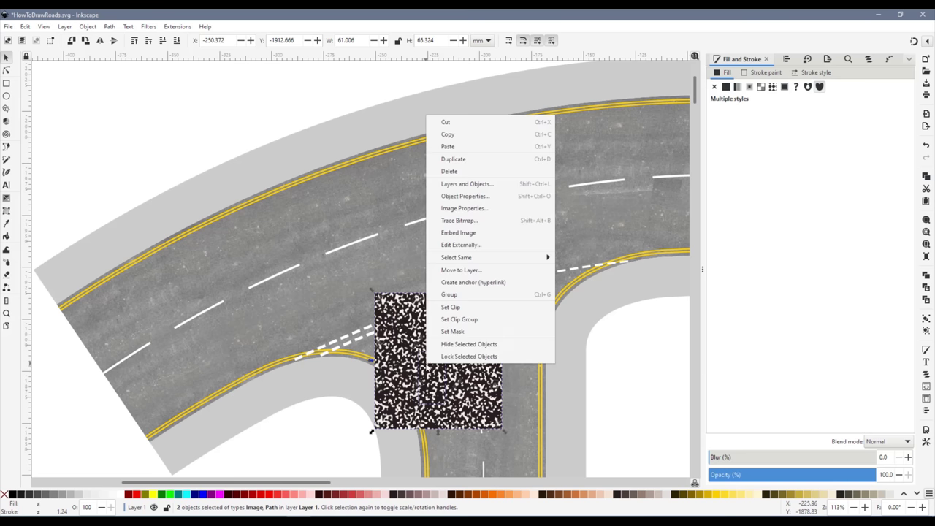
# Mask the give way triangle with the black-and-white speckled image to give it worn paint
pyautogui.click(462, 332)
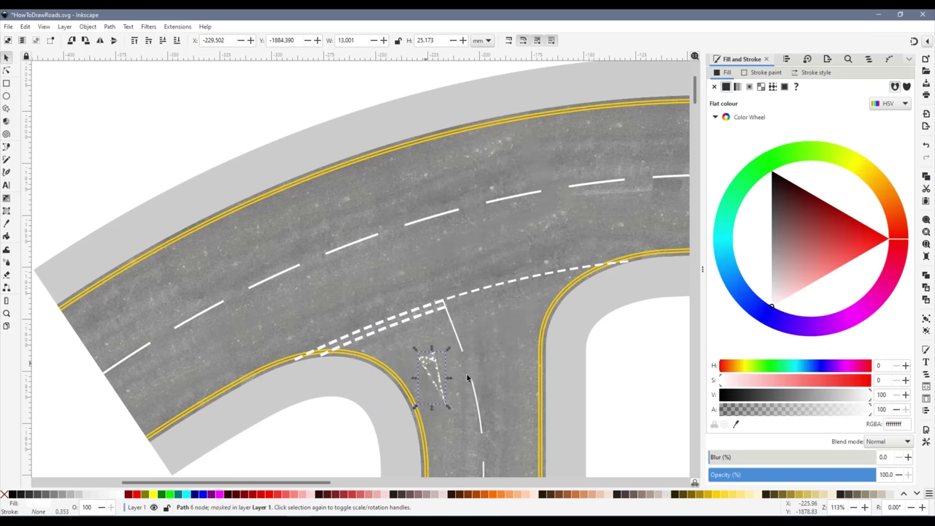
pyautogui.keyDown('ctrl'); pyautogui.scroll(4, 455, 385); pyautogui.keyUp('ctrl')
pyautogui.scroll(-3, 419, 346)
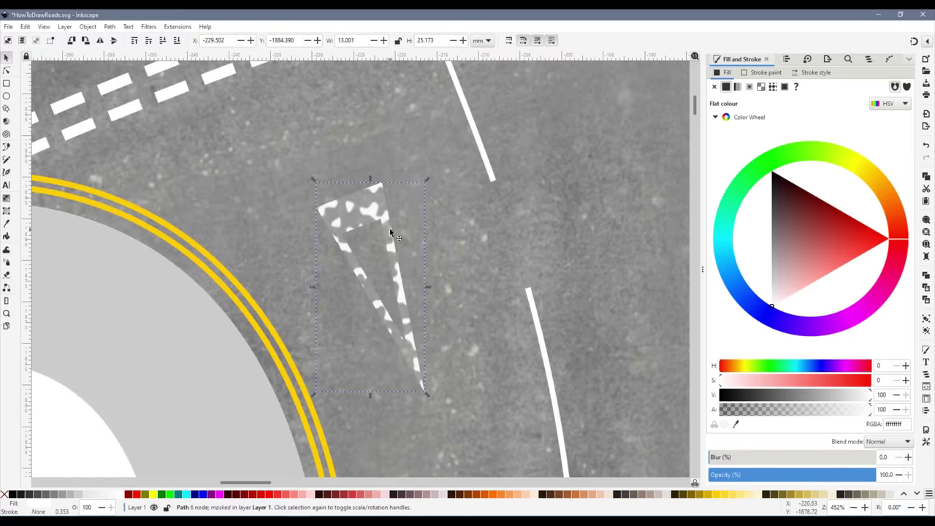
# Undo the speckled mask on the give way triangle and duplicate the dirty paint texture image across the whole road junction
pyautogui.hotkey('ctrl', 'z')
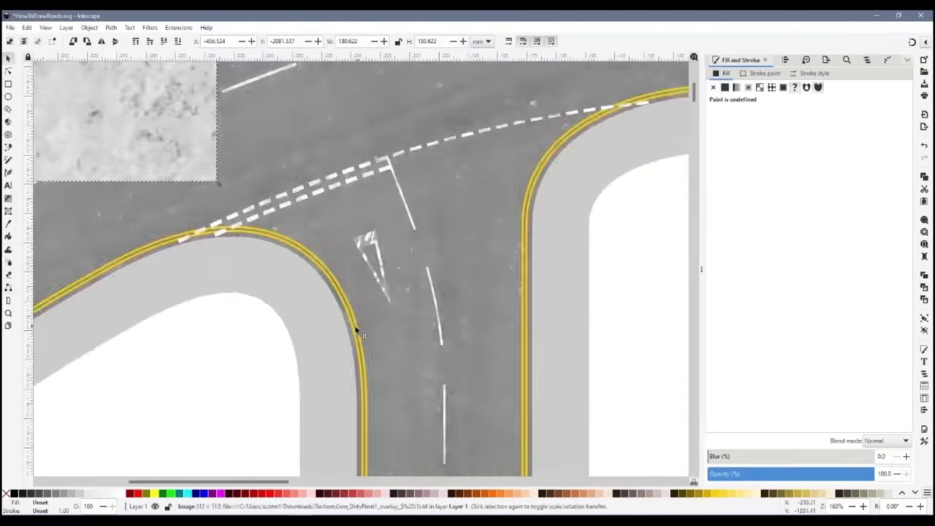
pyautogui.keyDown('ctrl'); pyautogui.scroll(3, 357, 330); pyautogui.keyUp('ctrl')
pyautogui.hotkey('ctrl', 'd')
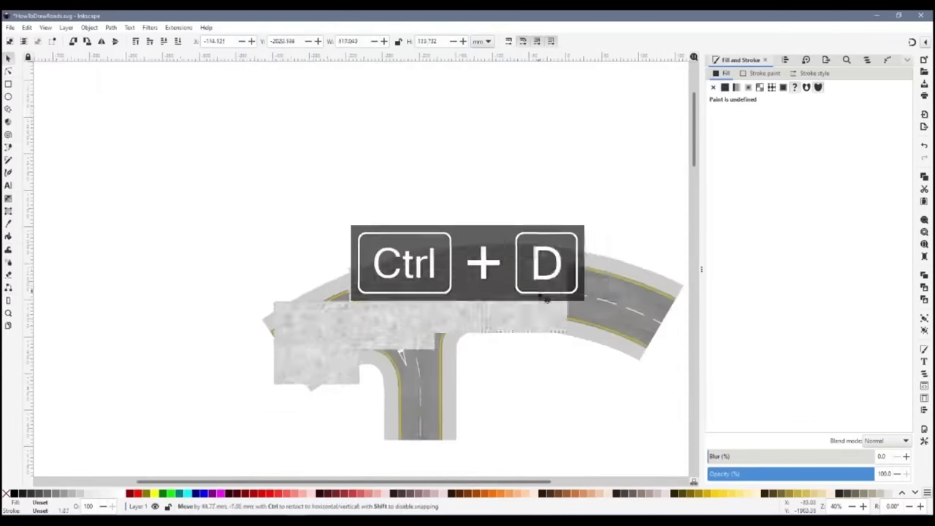
pyautogui.hotkey('ctrl', 'z')
pyautogui.moveTo(295, 453); pyautogui.dragTo(298, 453)
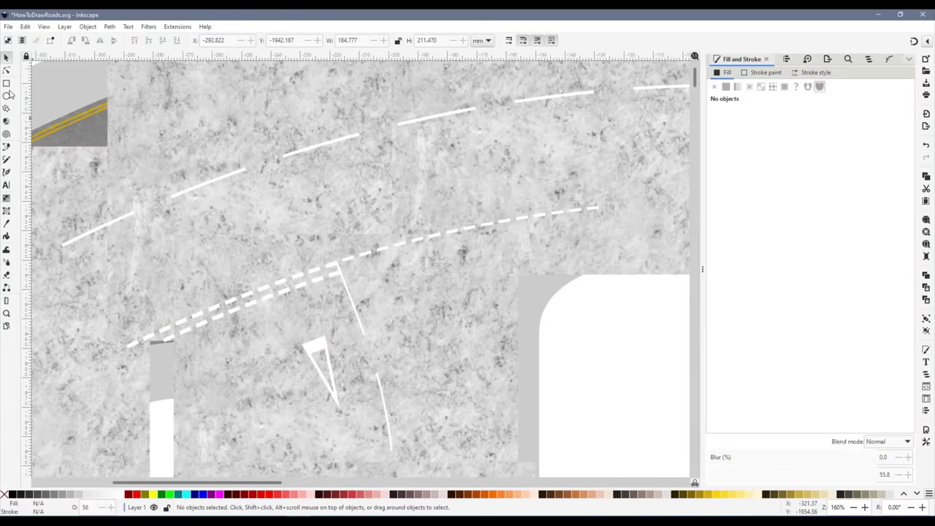
# Scribble freehand black lines about 159 mm wide over the dashed junction lines, the give way triangle and the side road's centre line
pyautogui.press('p')
pyautogui.moveTo(150, 335); pyautogui.dragTo(476, 217)
pyautogui.moveTo(314, 330); pyautogui.dragTo(372, 435)
pyautogui.press('s')
# Set the scribble's stroke width to 1 mm and soften it with a slight blur
pyautogui.click(815, 72)
pyautogui.tripleClick(749, 89)
pyautogui.write('3')
pyautogui.press('Return')
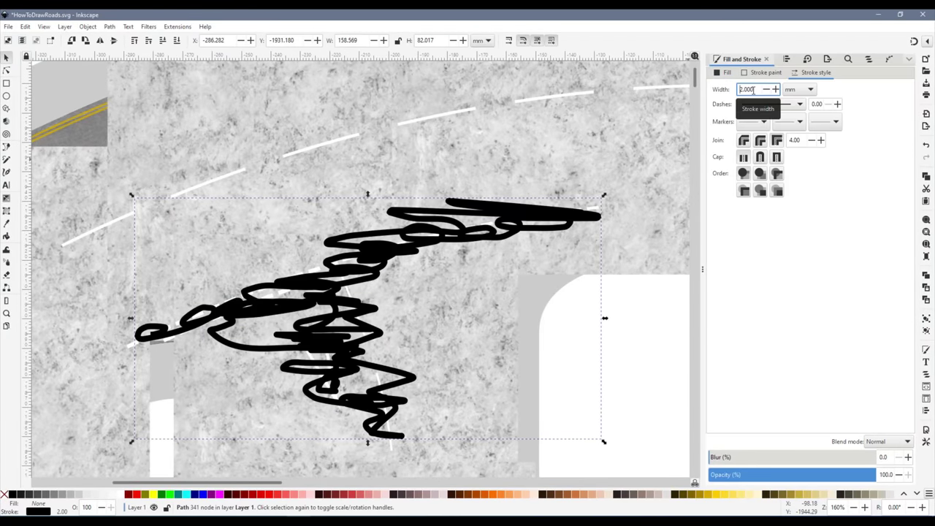
pyautogui.write('1')
pyautogui.click(736, 458)
pyautogui.click(727, 458)
# Group the blurred scribble with the dirty paint texture images covering the road
pyautogui.keyDown('ctrl'); pyautogui.scroll(-2, 276, 254); pyautogui.keyUp('ctrl')
pyautogui.keyDown('shift'); pyautogui.click(472, 220); pyautogui.keyUp('shift')
pyautogui.hotkey('ctrl', 'g')
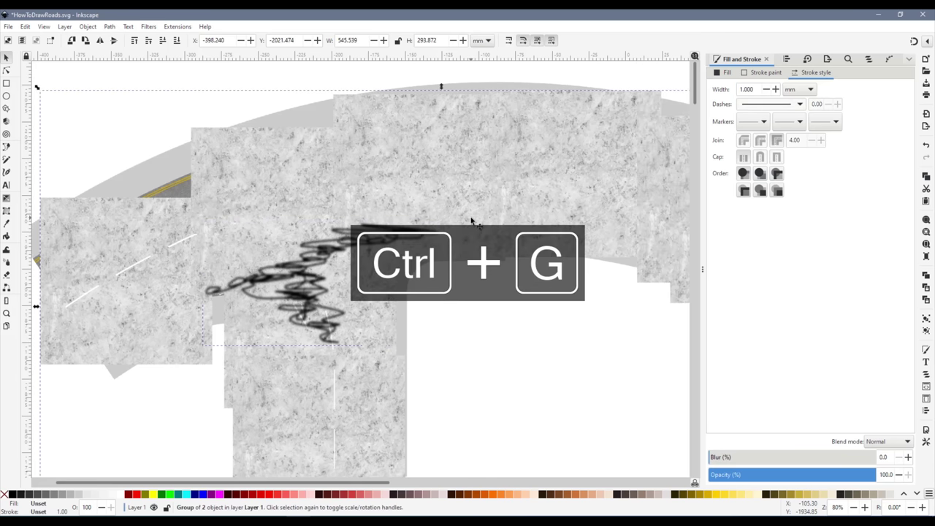
# Mask the give way triangle and the other road markings with the grouped texture and scribbles to make the paint look worn
pyautogui.keyDown('ctrl'); pyautogui.scroll(2, 333, 307); pyautogui.keyUp('ctrl')
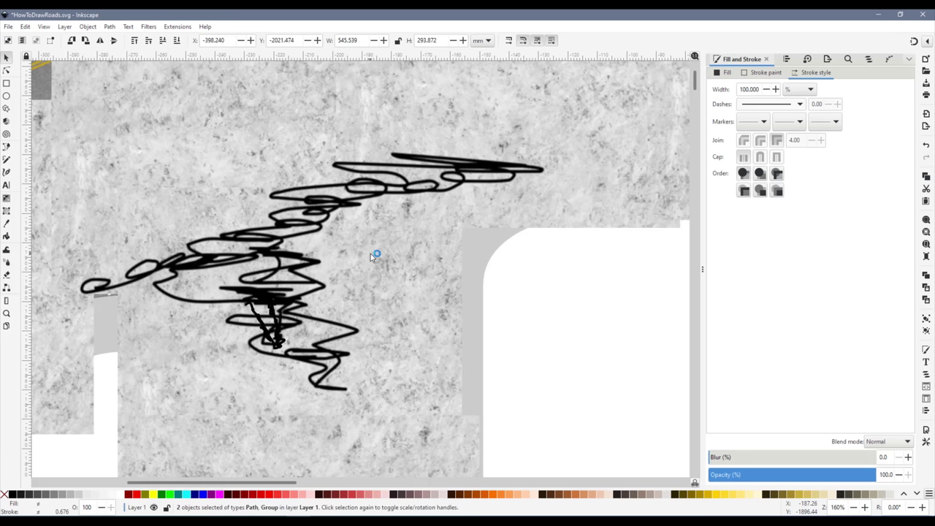
pyautogui.rightClick(372, 256)
pyautogui.click(412, 475)
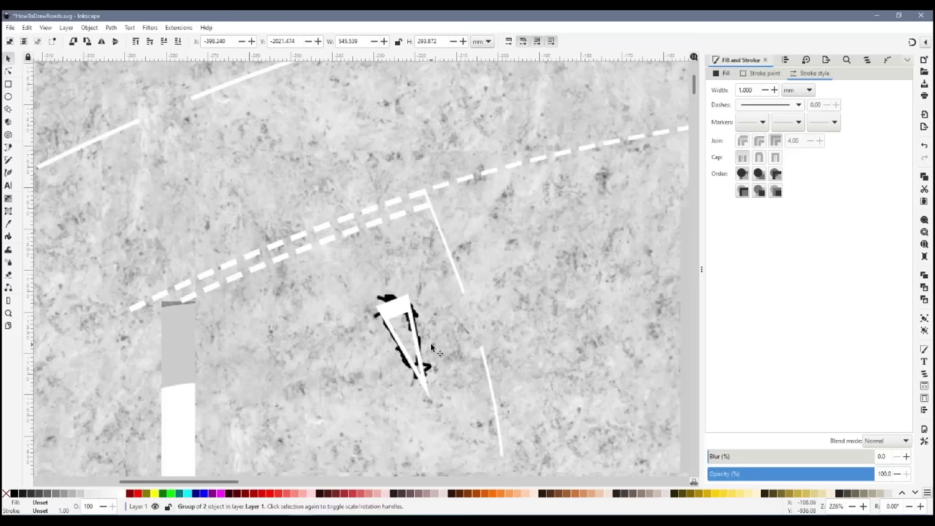
pyautogui.moveTo(182, 295)
pyautogui.mouseDown()
pyautogui.moveTo(438, 203)
pyautogui.moveTo(501, 438)
pyautogui.mouseUp()
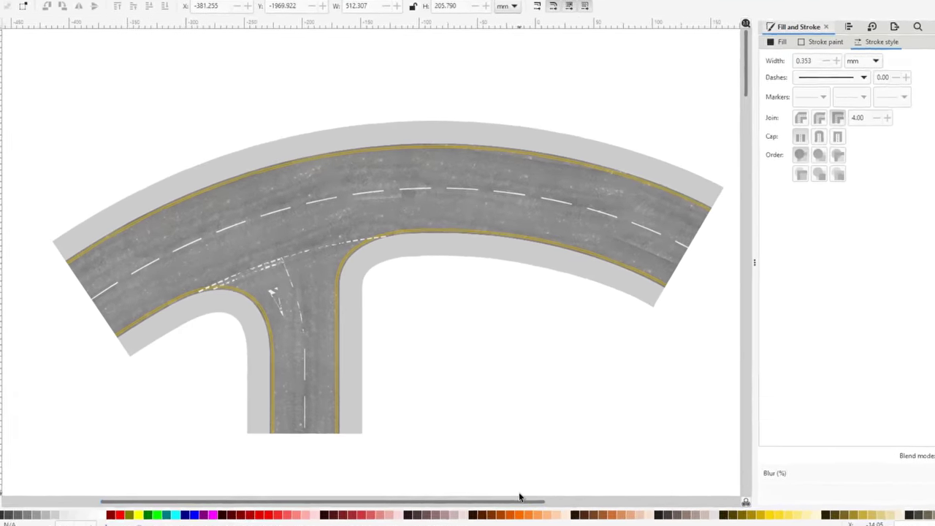